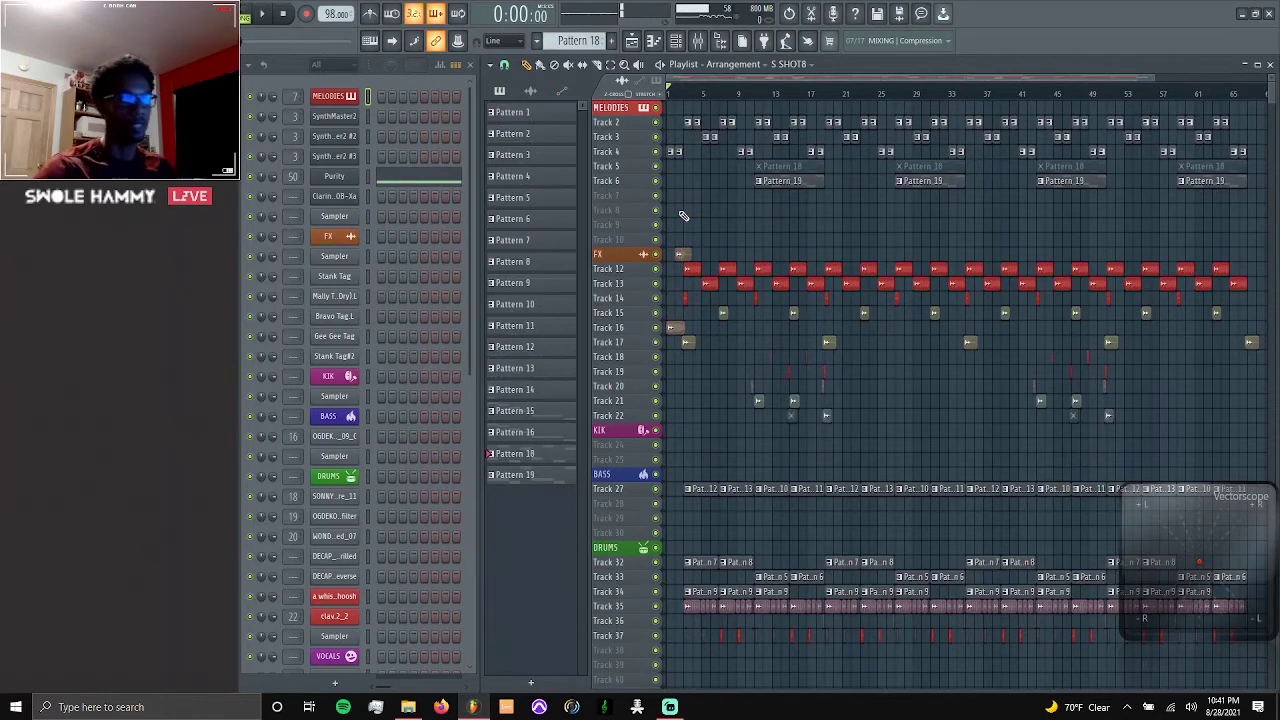
- Play the arrangement from the start and stop playback after the opening bars
key(space)
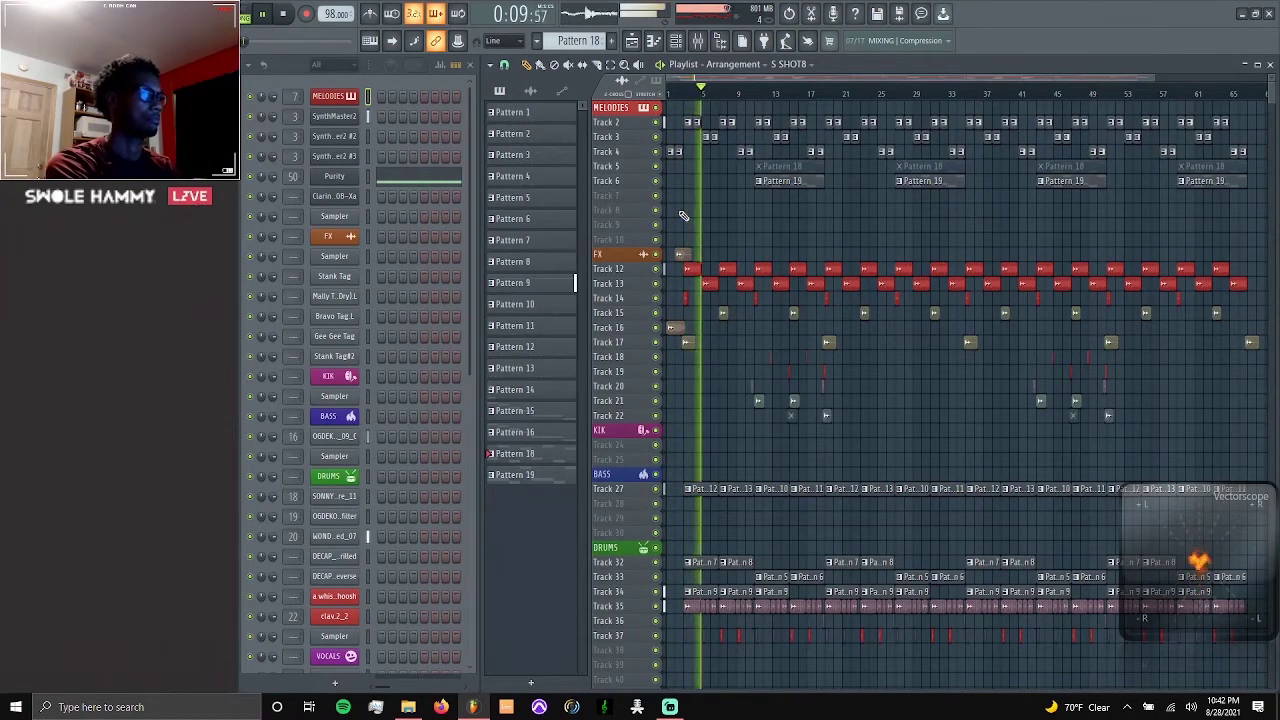
key(space)
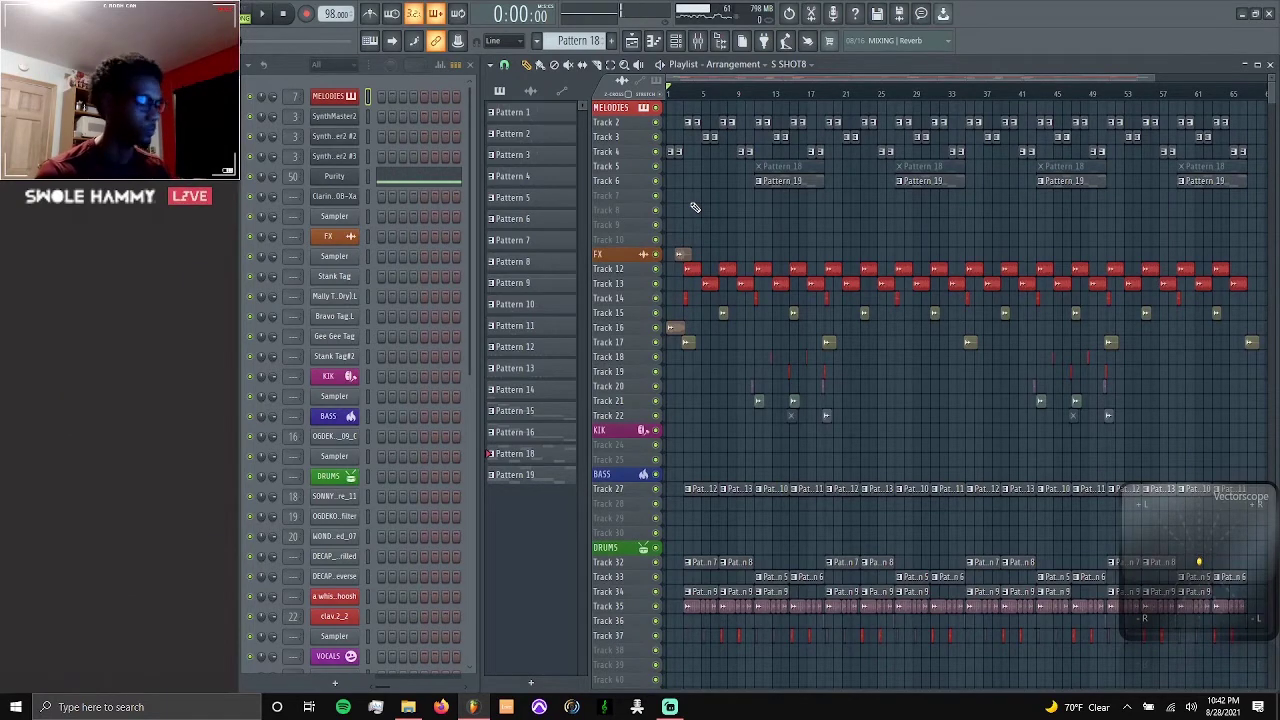
- Show the mixer and enlarge its window to fill the workspace beside the channel rack
key(F9)
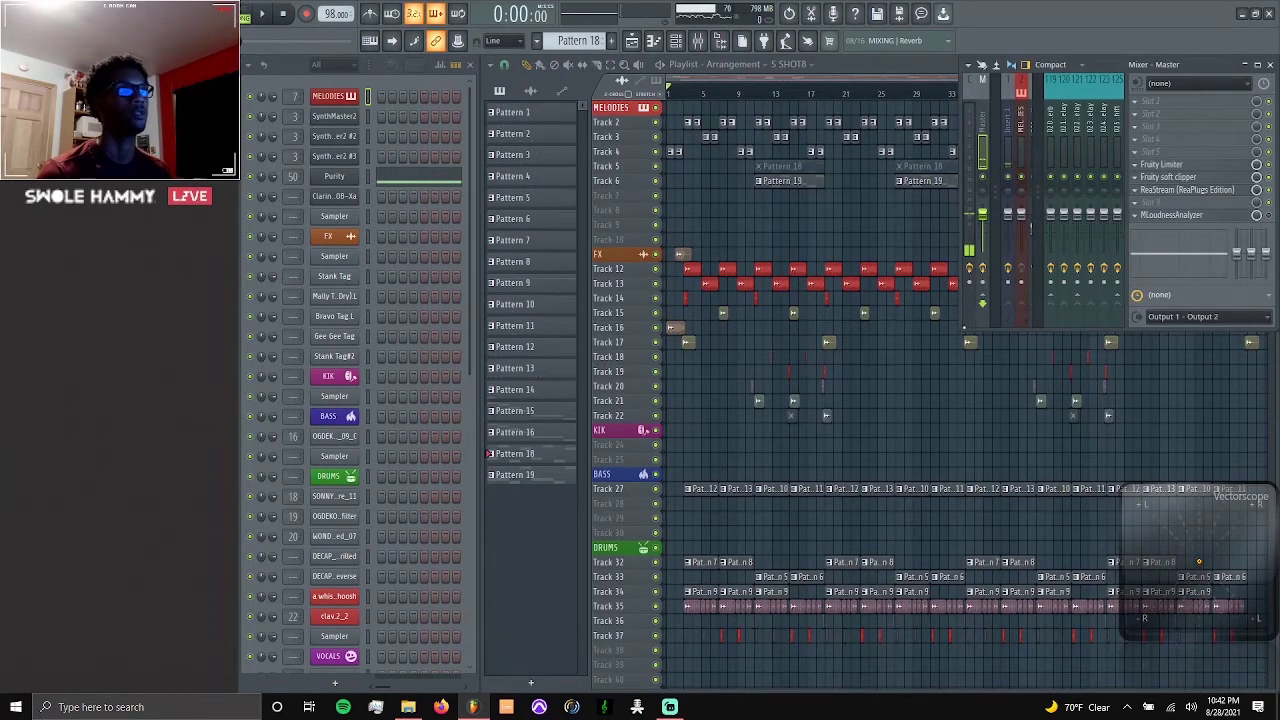
drag(963, 330, 480, 690)
mouse_move(475, 706)
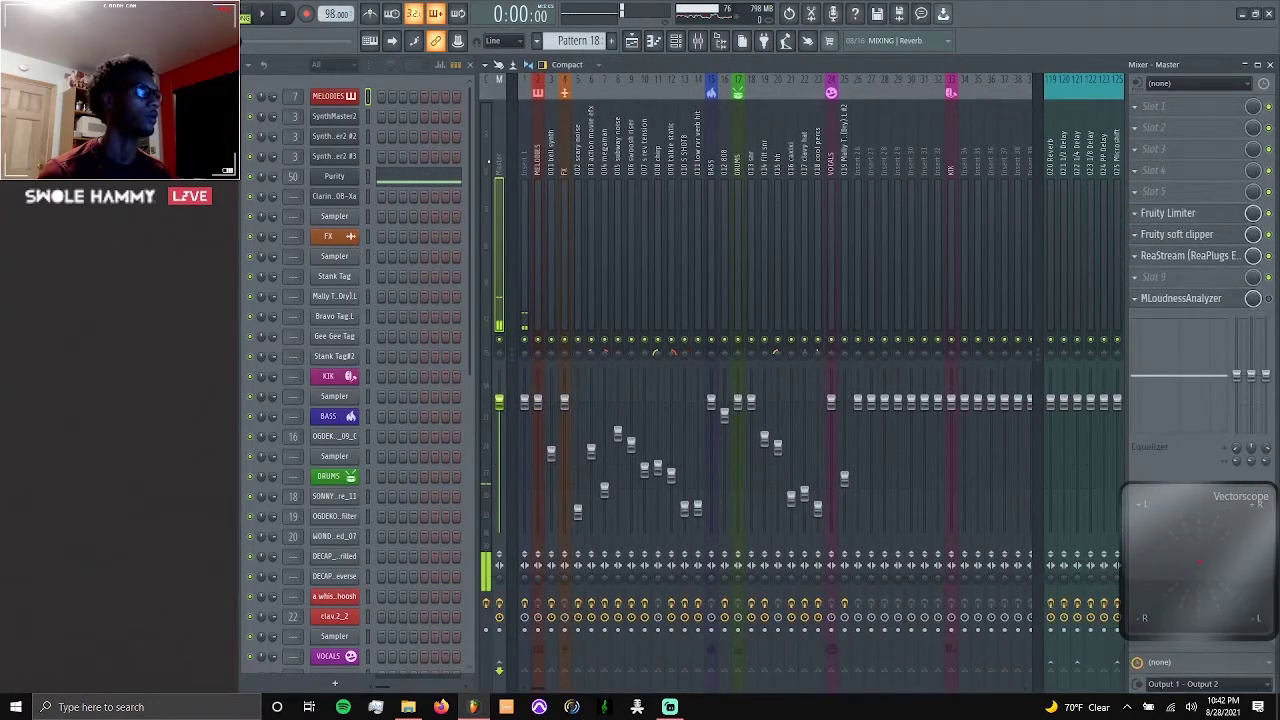
drag(480, 661, 511, 640)
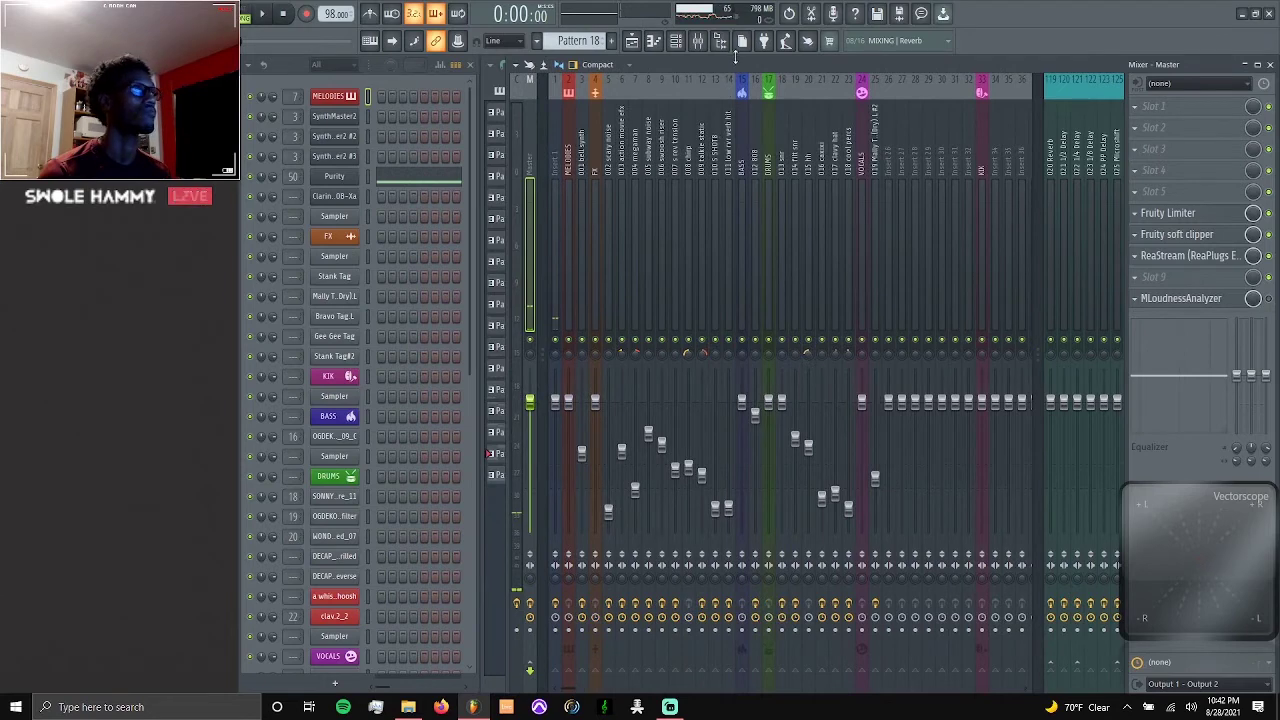
drag(735, 68, 732, 64)
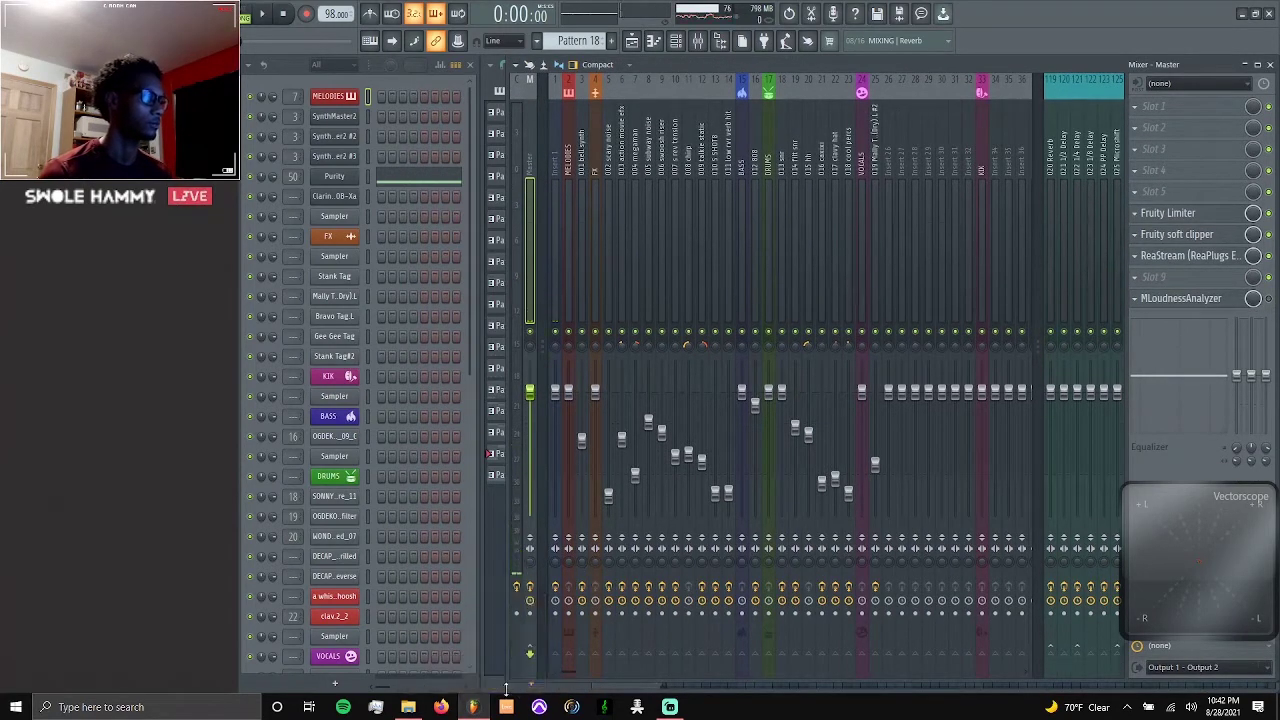
drag(505, 682, 481, 690)
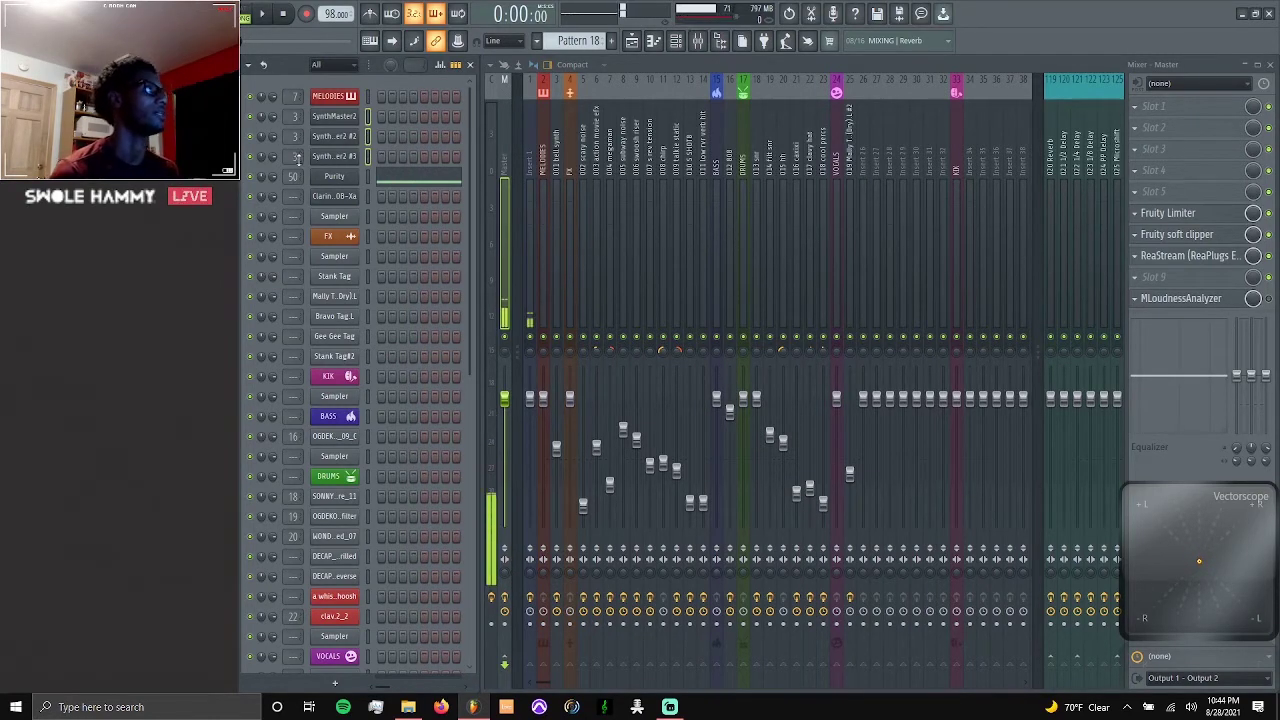
- Locate the Purity channel's mixer track and move it to insert 37
scroll(325, 140, down, 1)
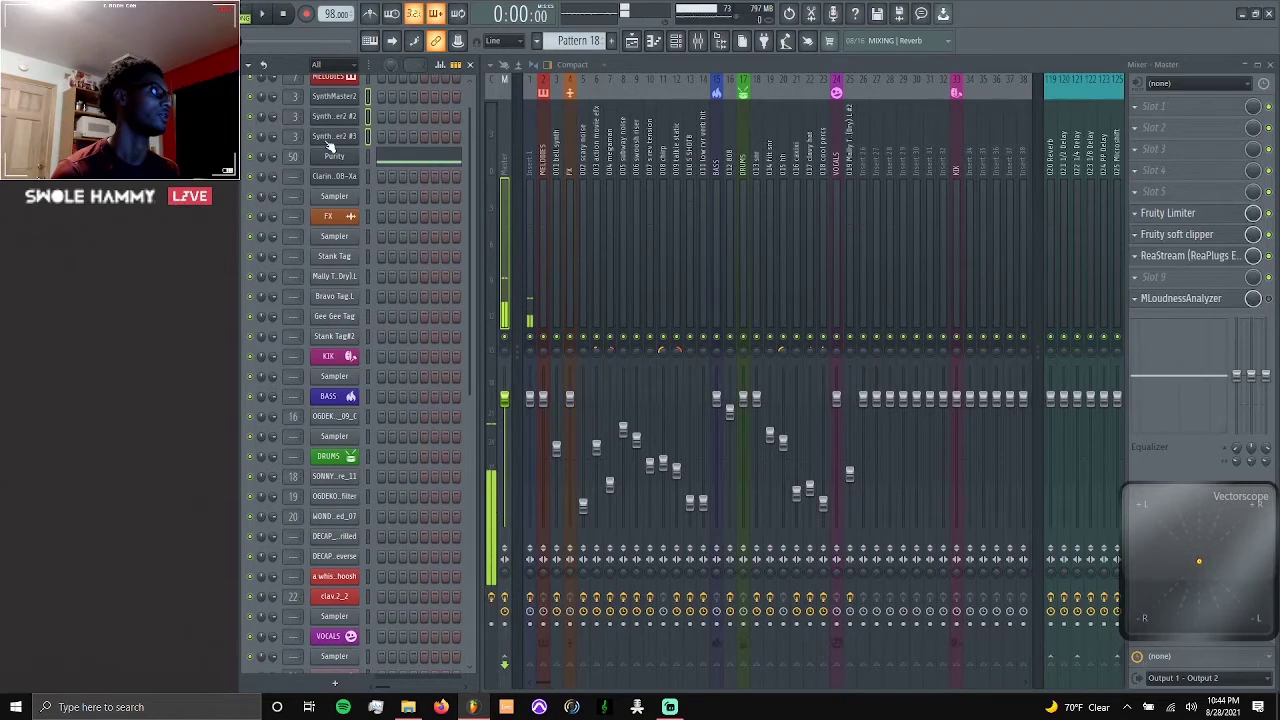
scroll(324, 130, up, 1)
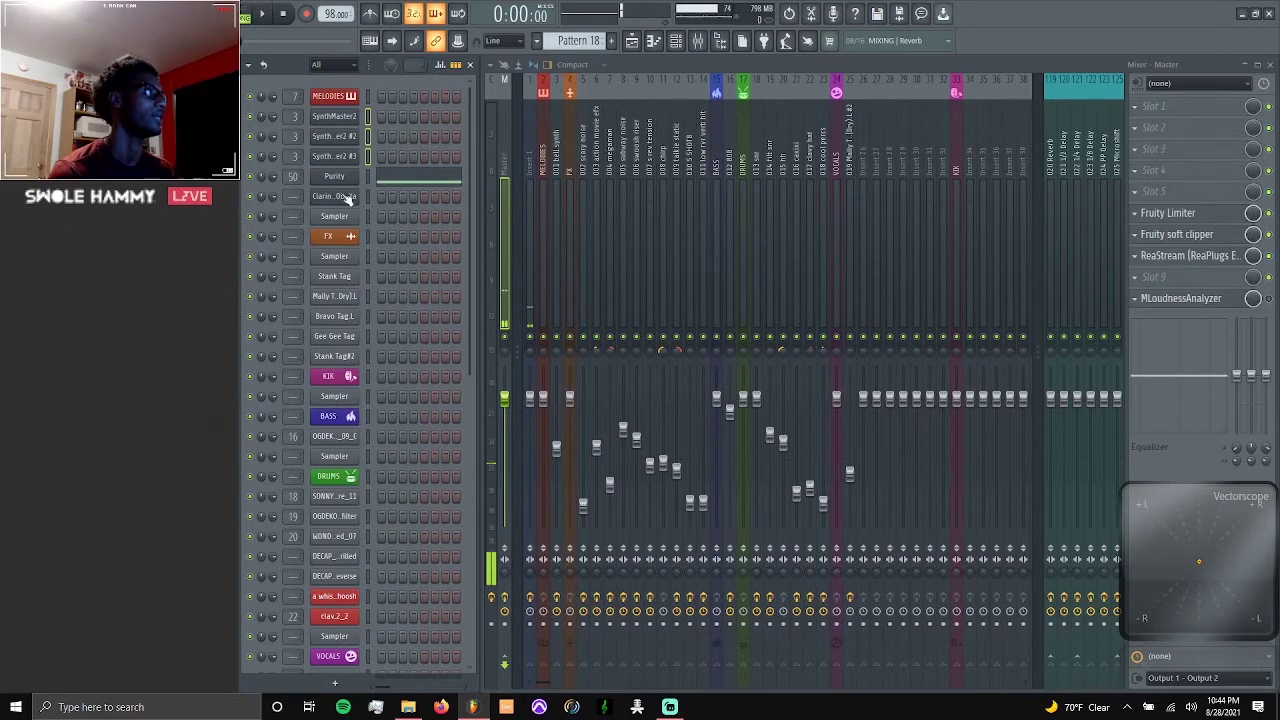
click(296, 176)
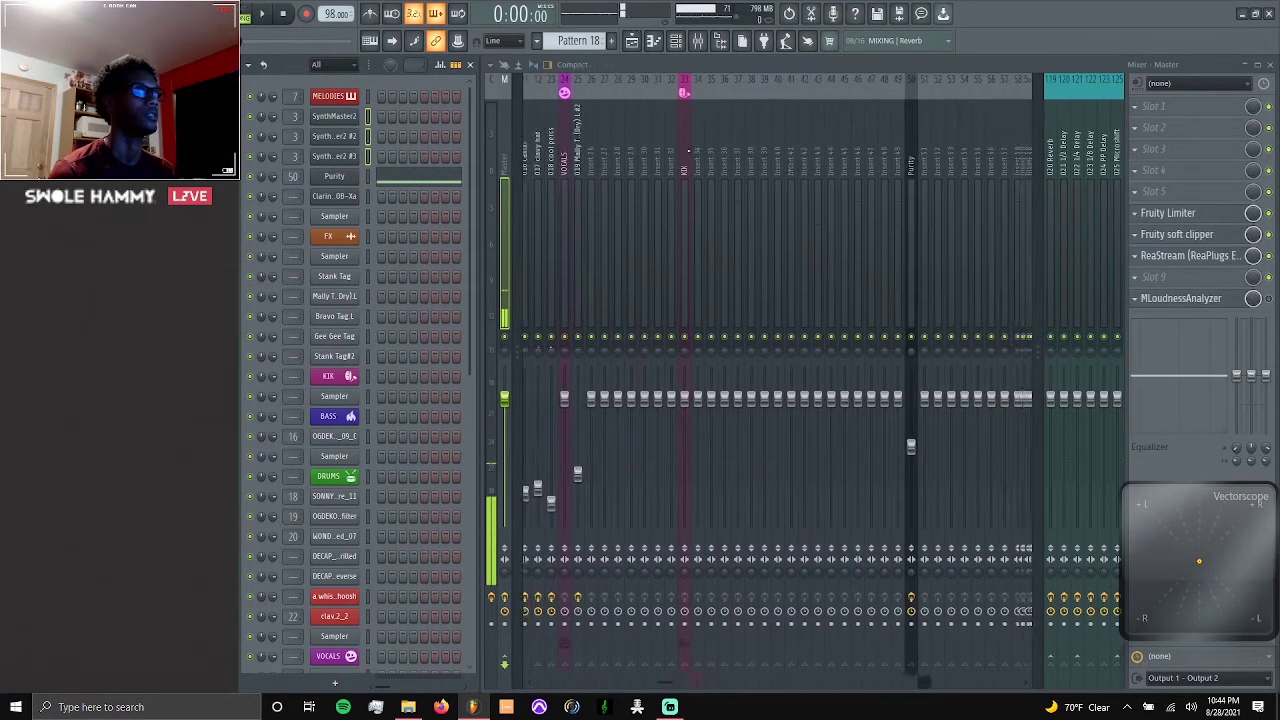
click(903, 150)
drag(903, 150, 756, 150)
- Try the Purity channel's mixer routing on other inserts such as 38, 40 and 33, ending back on insert 37
scroll(285, 180, down, 2)
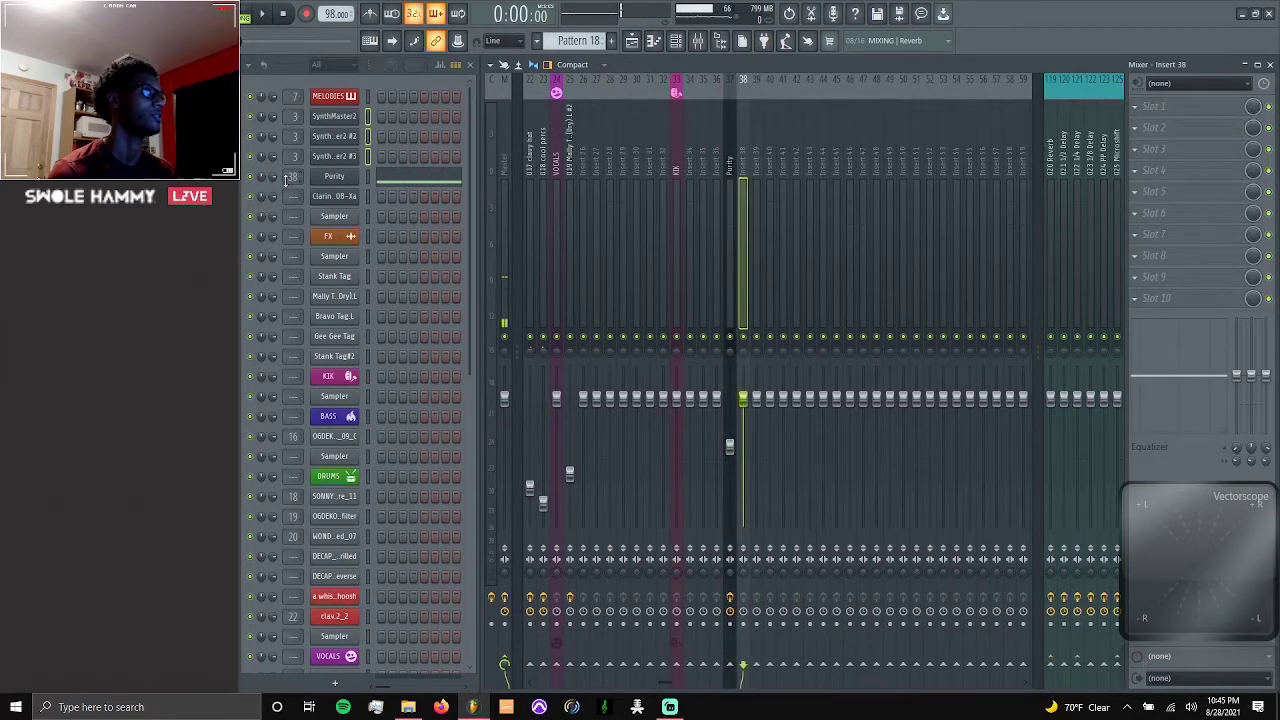
scroll(289, 179, up, 2)
scroll(290, 178, up, 1)
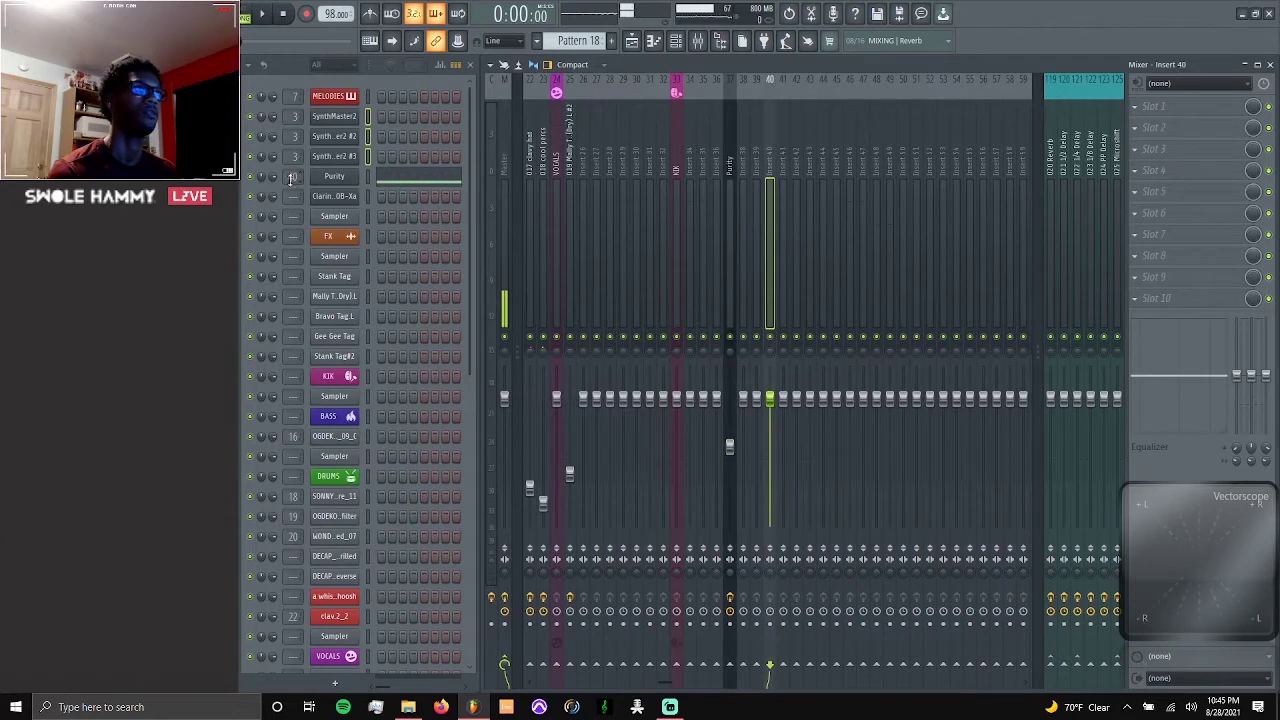
scroll(290, 178, down, 7)
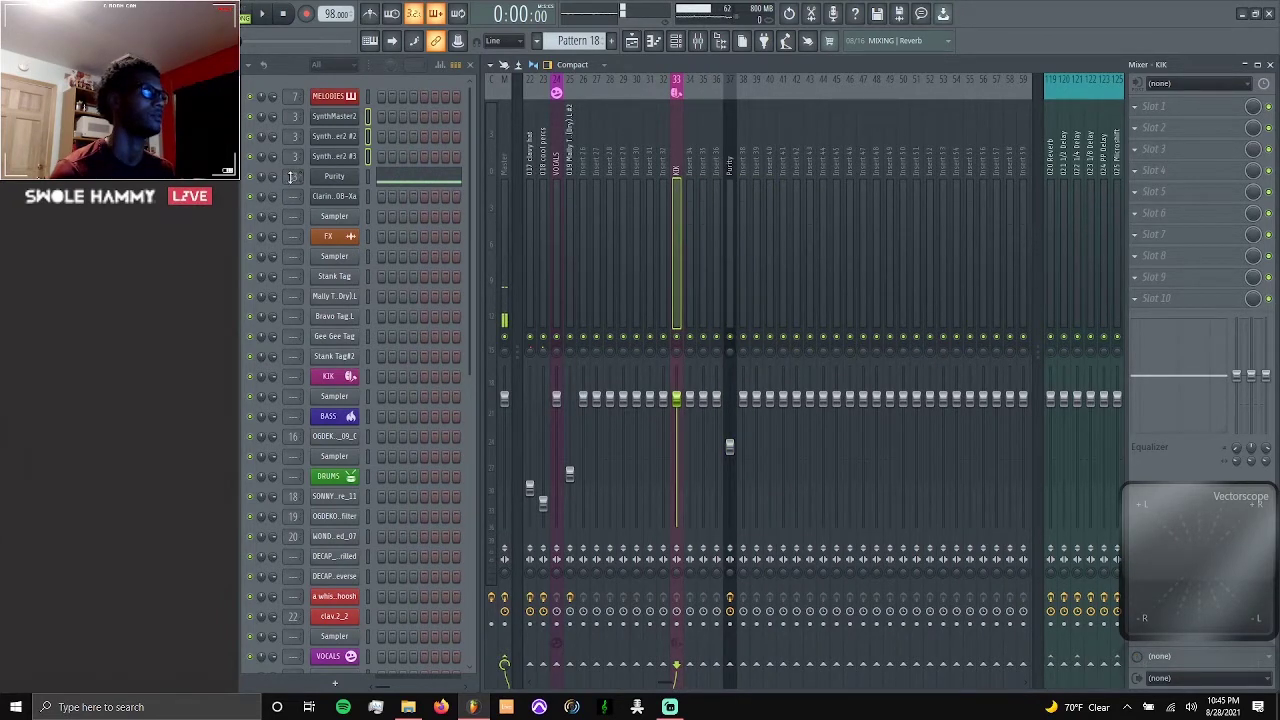
scroll(290, 177, up, 1)
scroll(290, 177, up, 3)
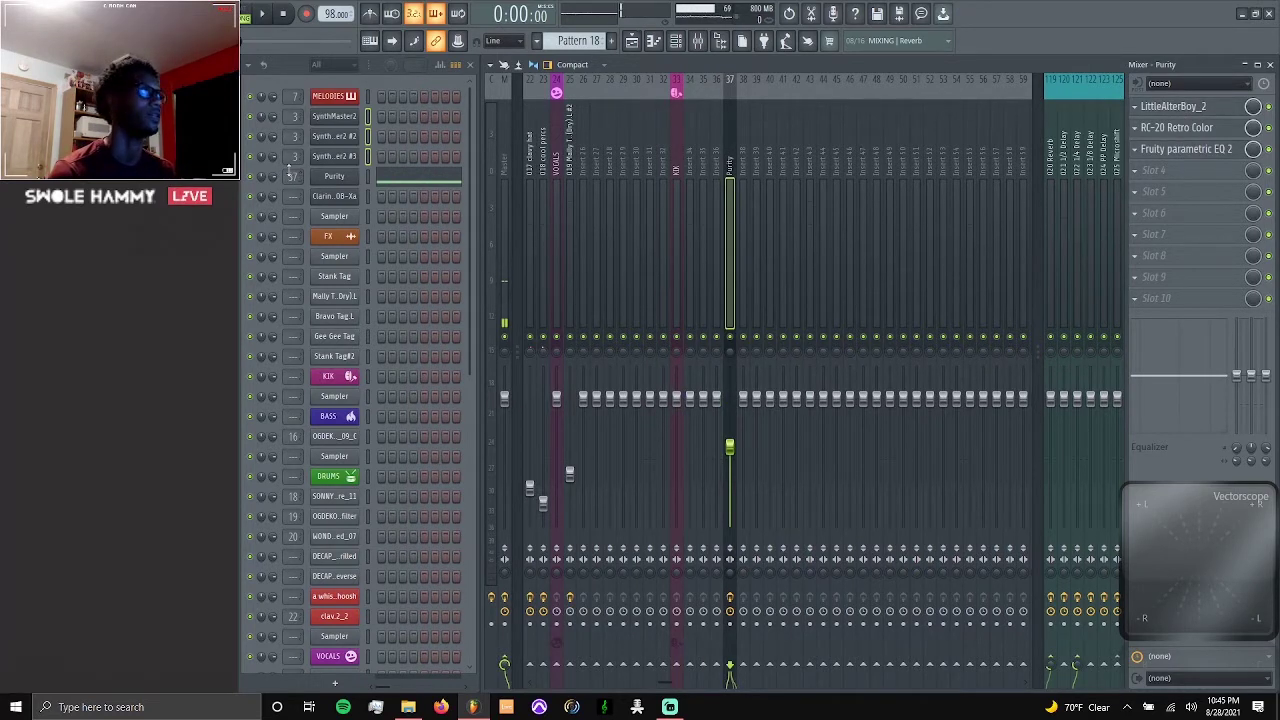
scroll(290, 176, down, 2)
scroll(290, 176, up, 2)
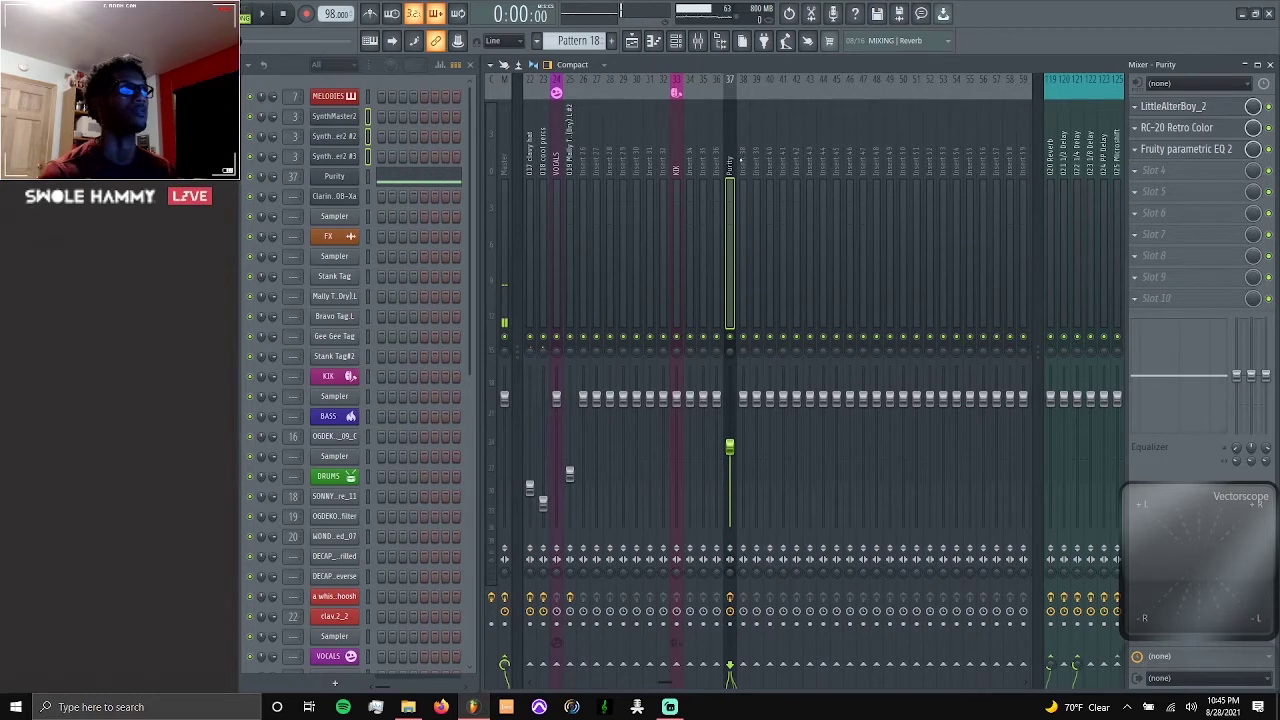
- Move the Purity mixer track, together with its channel routing, to insert 34 beside the KIK track
scroll(293, 176, down, 3)
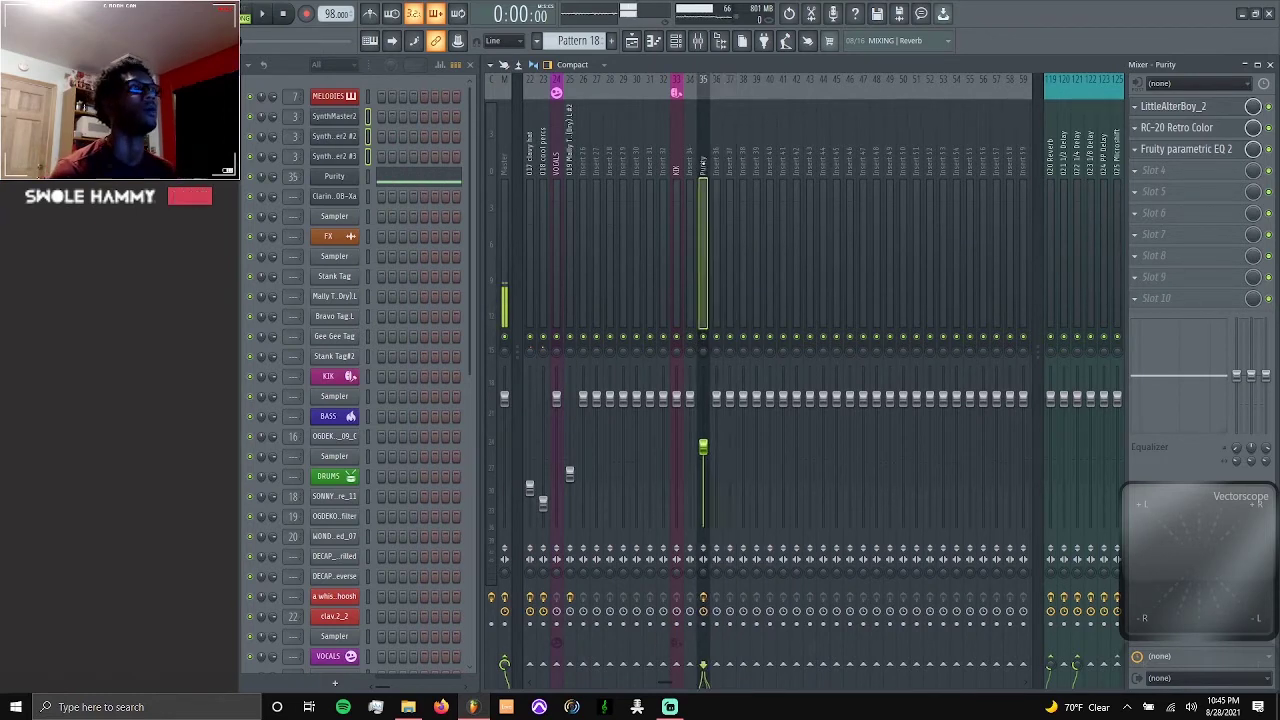
key(alt+Left)
key(alt+Right)
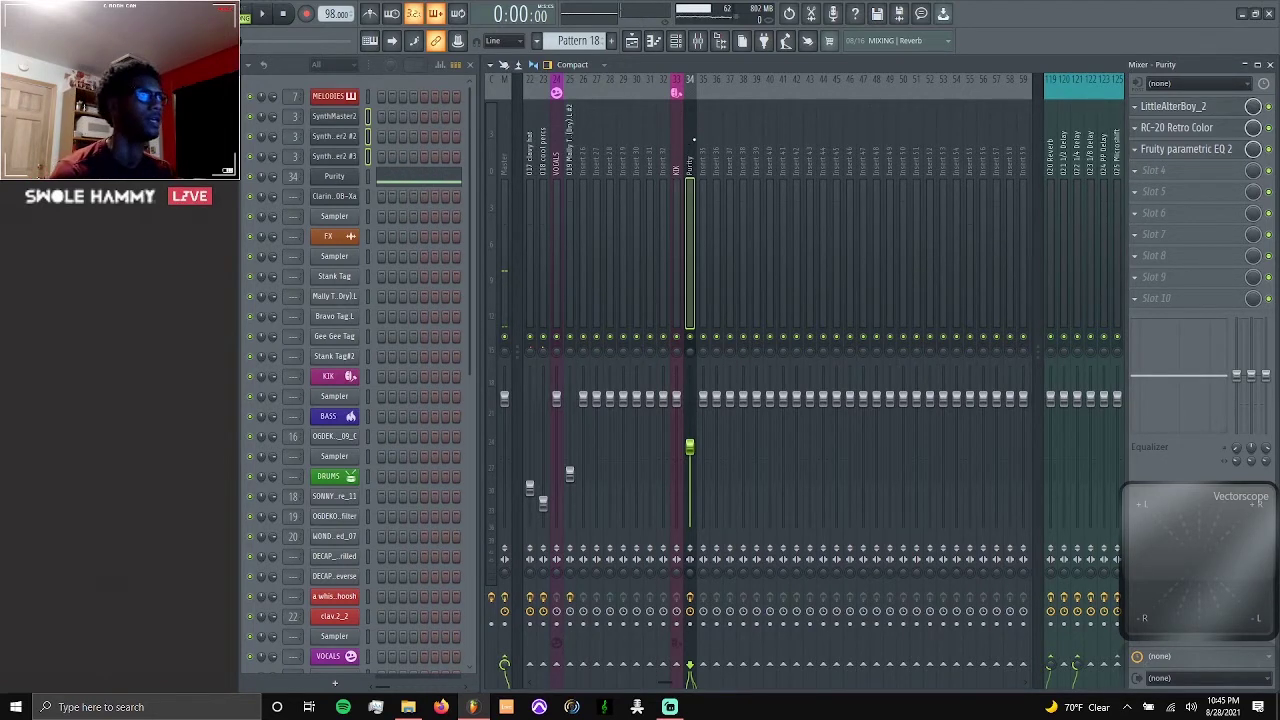
- Shift the Purity mixer track back and forth past its neighbouring inserts, returning it to insert 34
key(alt+Right)
key(alt+Right)
key(alt+Right)
key(alt+Left)
key(alt+Left)
key(alt+Left)
key(alt+Right)
key(alt+Right)
key(alt+Right)
key(alt+Left)
key(alt+Left)
key(alt+Left)
key(alt+Right)
key(alt+Left)
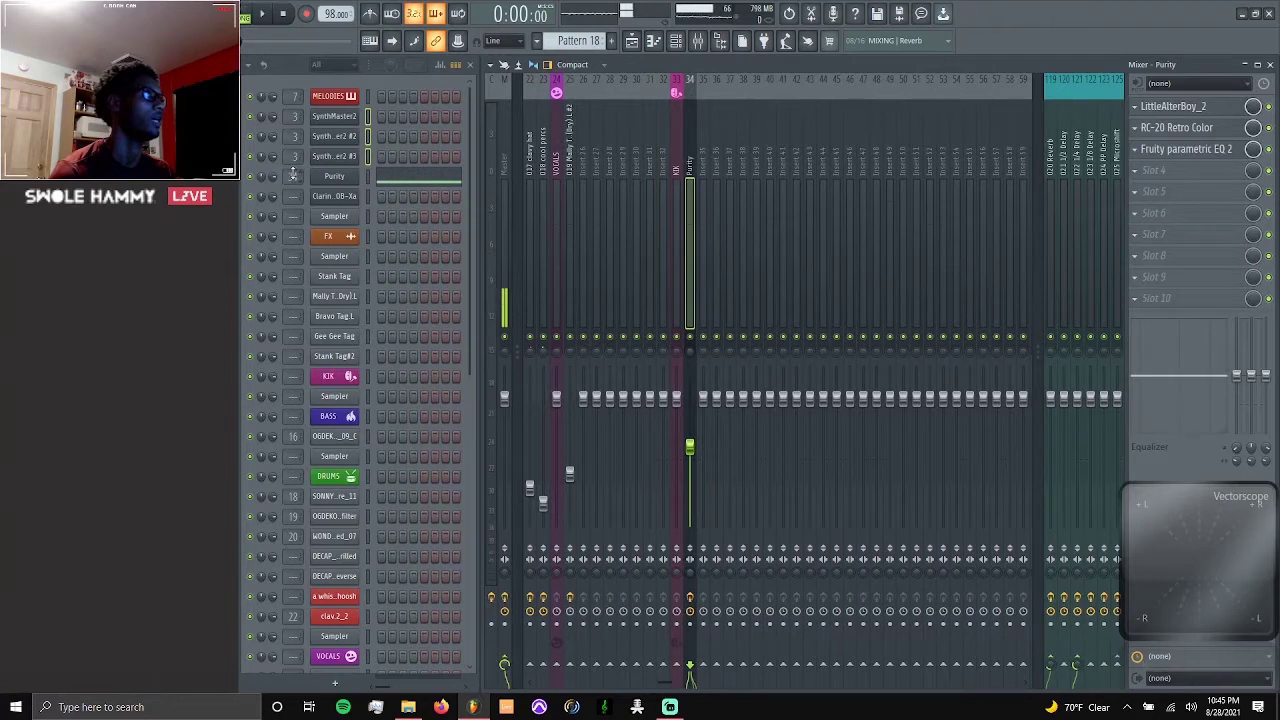
- Reroute only the Purity channel to nearby inserts such as 32, and return its routing to insert 34
scroll(293, 175, down, 1)
scroll(293, 175, up, 1)
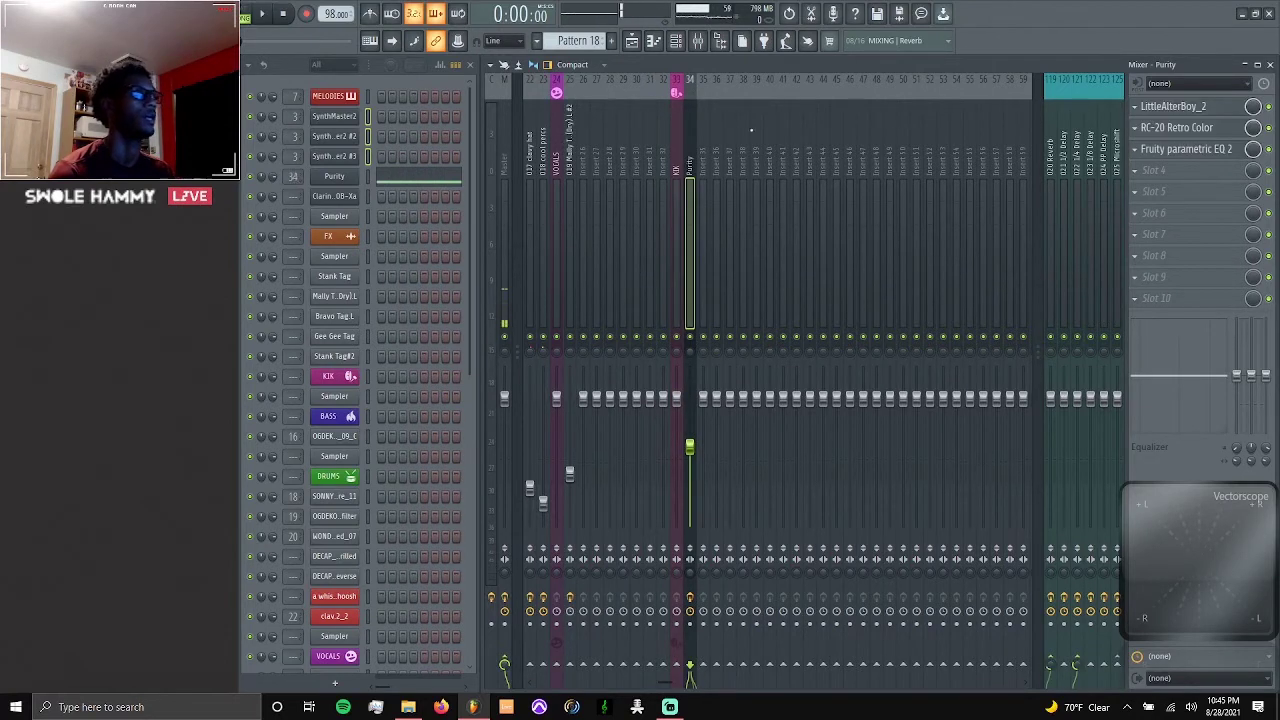
scroll(292, 176, down, 2)
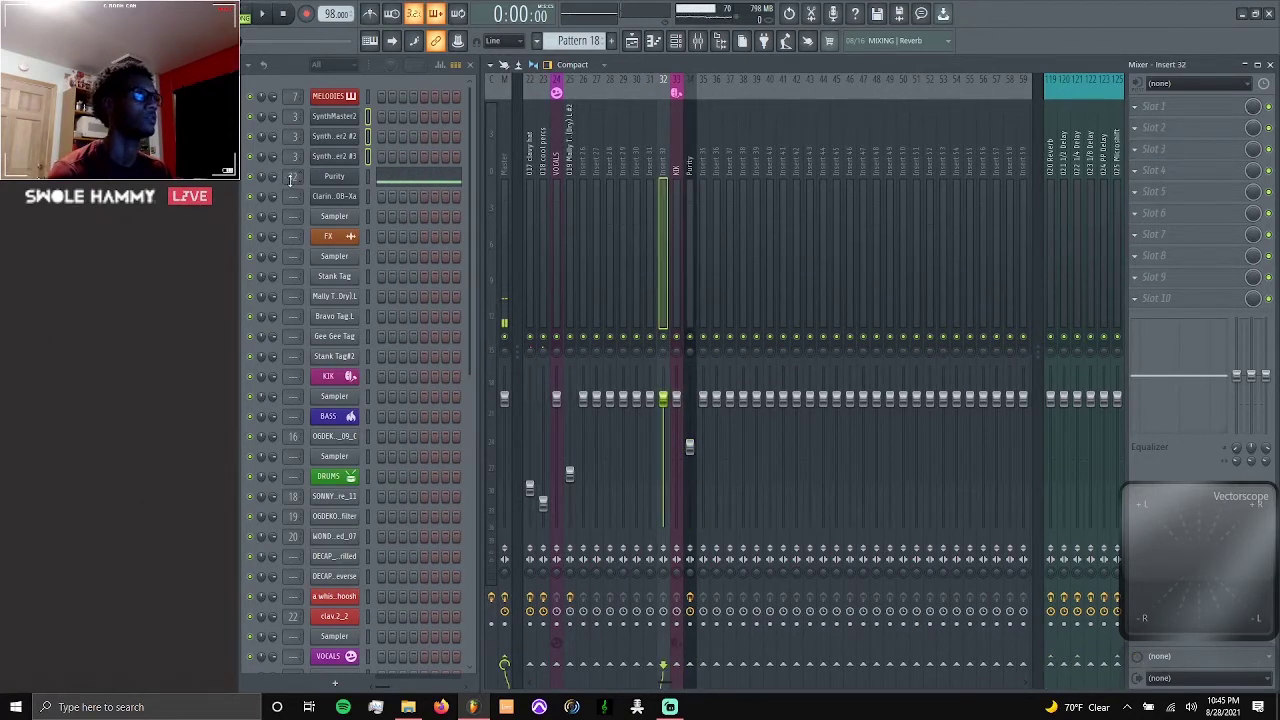
scroll(292, 177, up, 4)
scroll(292, 177, up, 2)
scroll(292, 177, down, 4)
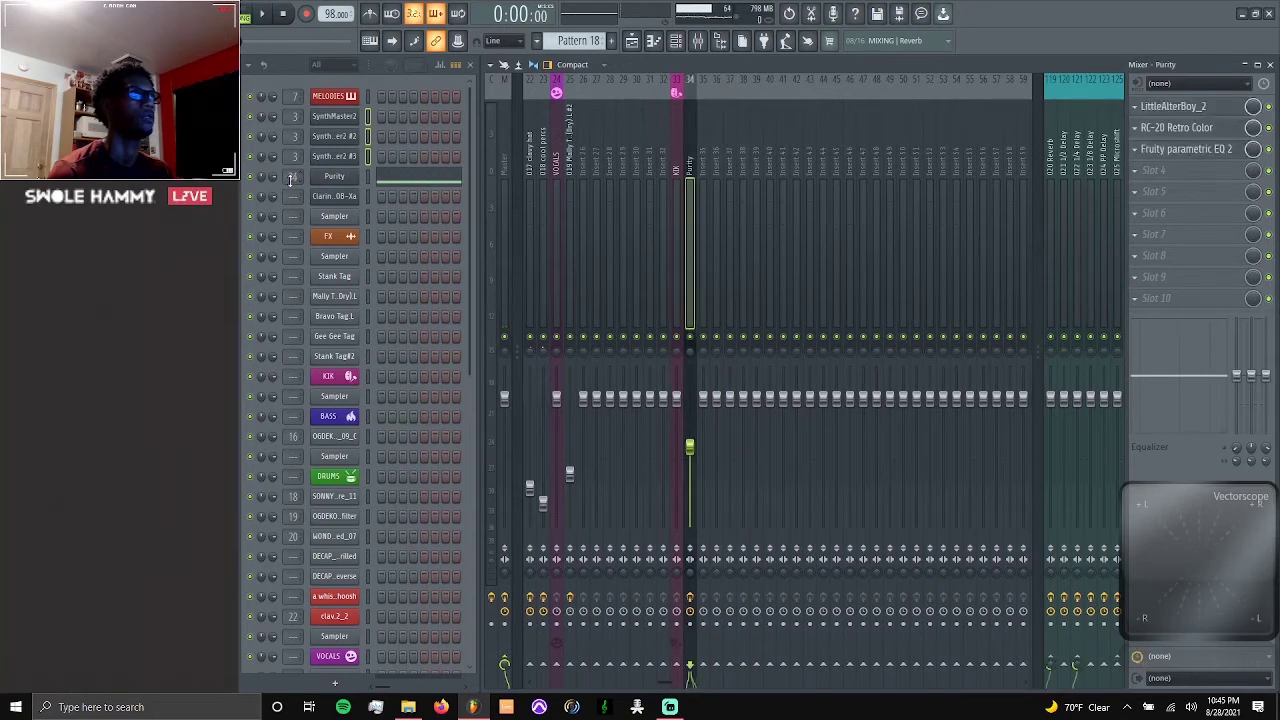
scroll(290, 178, up, 3)
scroll(290, 178, down, 3)
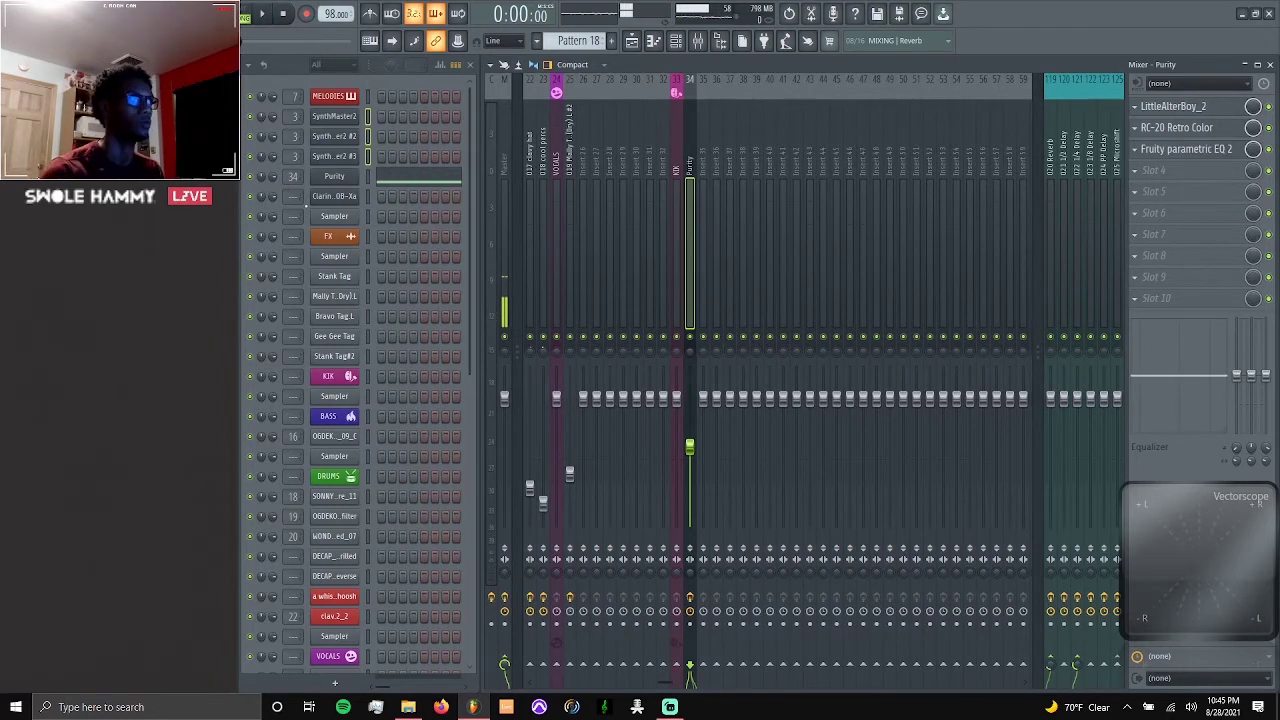
- Select the three SynthMaster2 channels and route them all to the bell synth mixer track on insert 3
scroll(777, 380, up, 5)
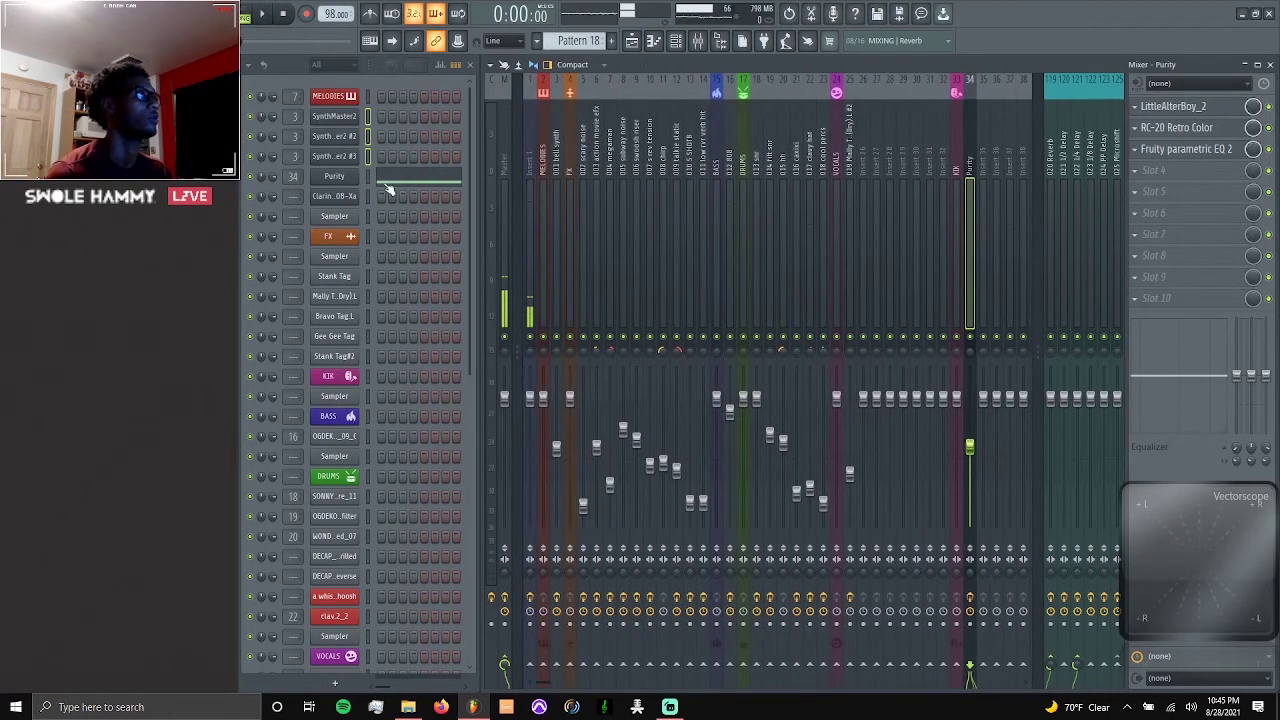
double_click(368, 157)
click(368, 157)
click(368, 117)
drag(368, 117, 368, 157)
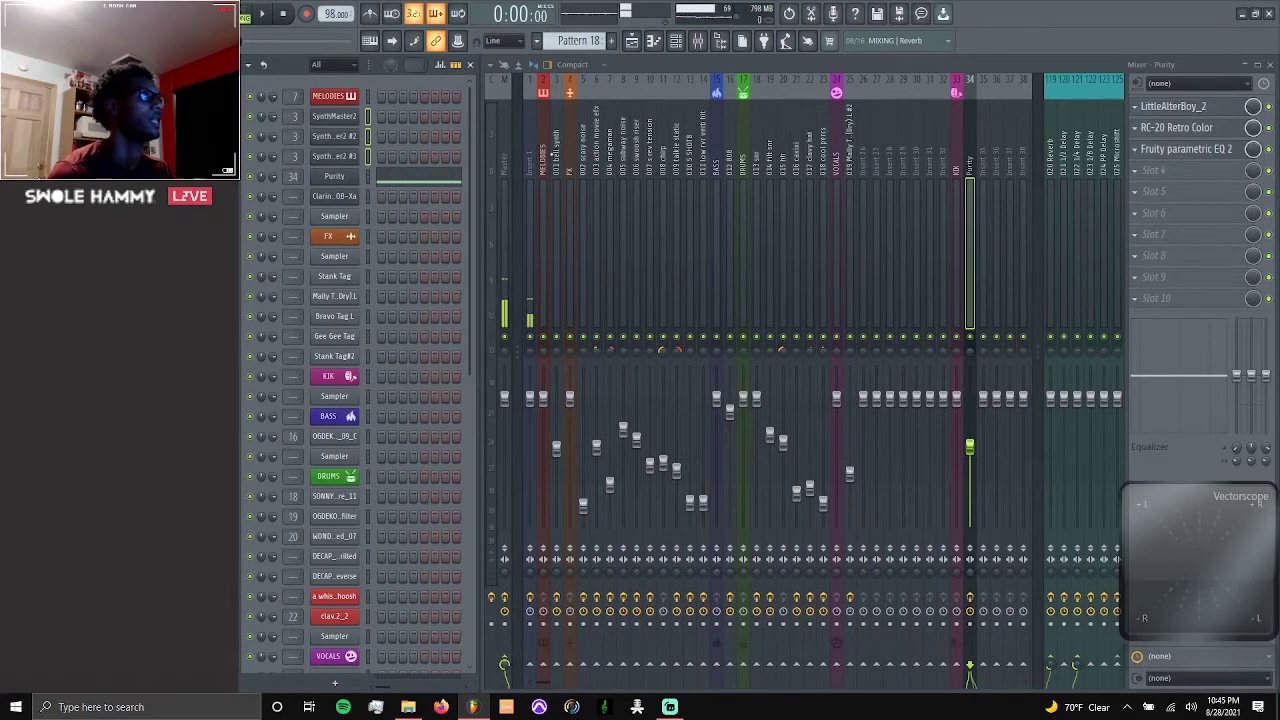
right_click(558, 80)
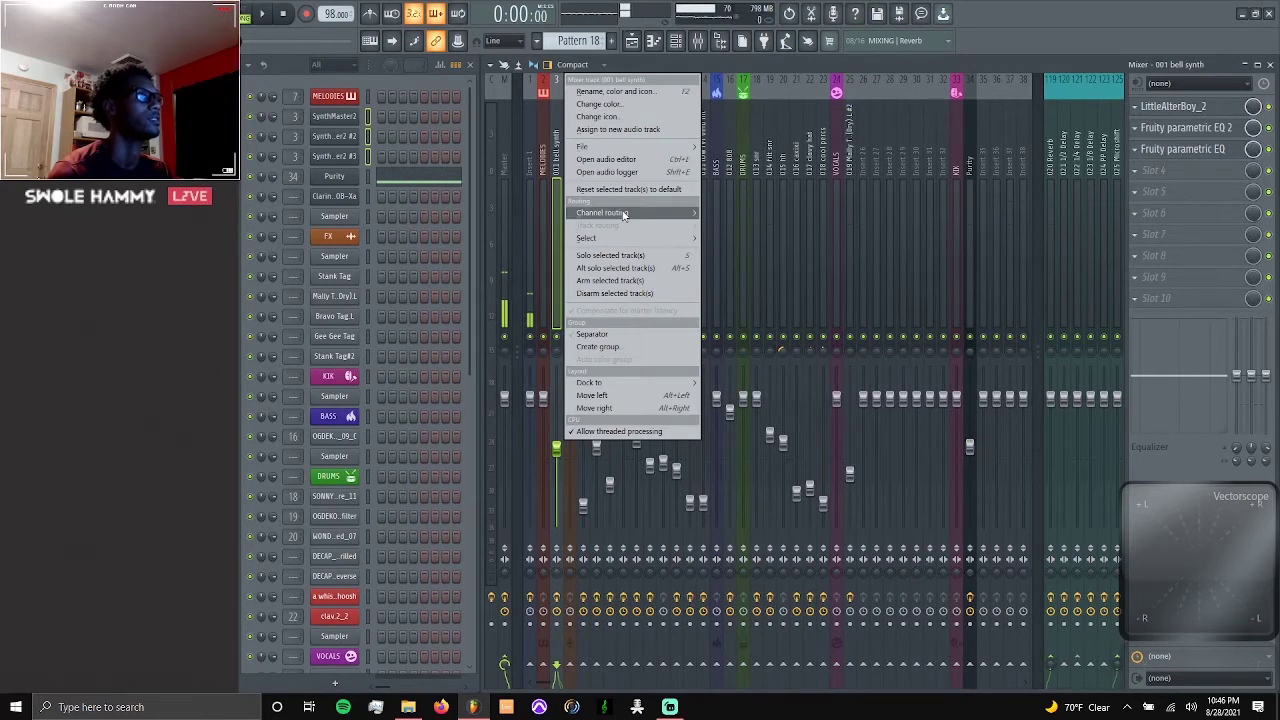
mouse_move(622, 214)
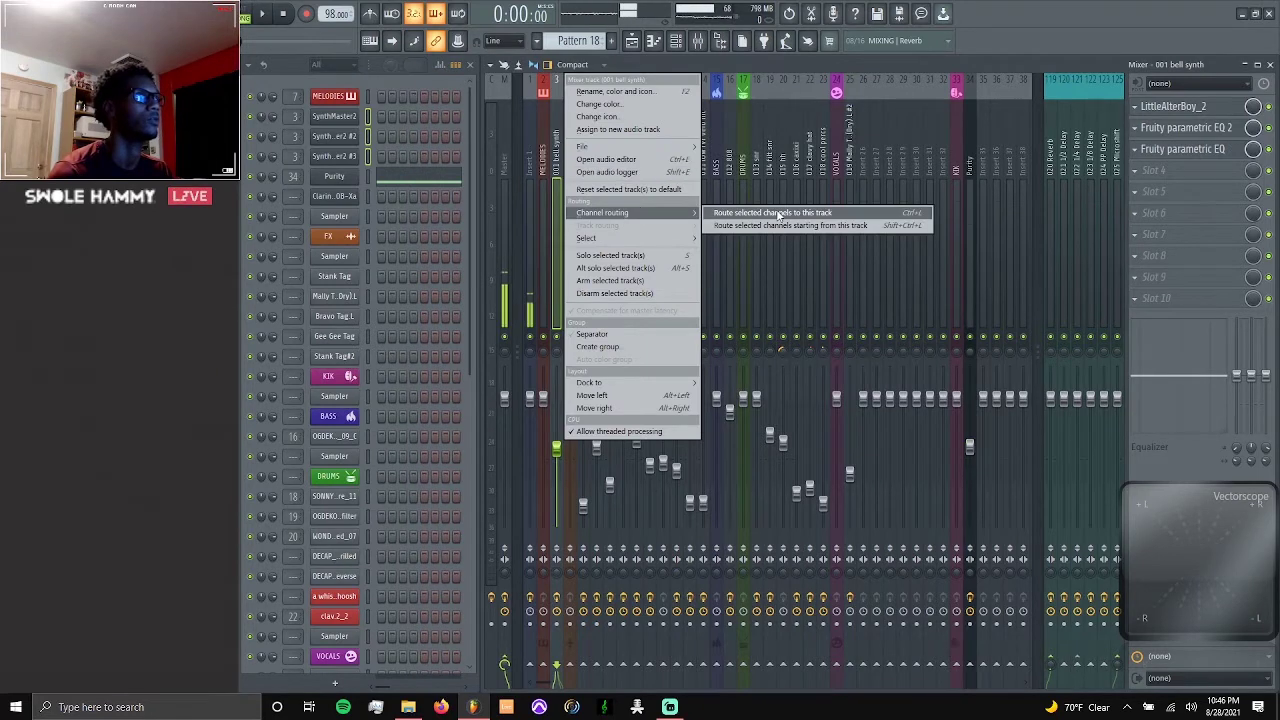
click(893, 218)
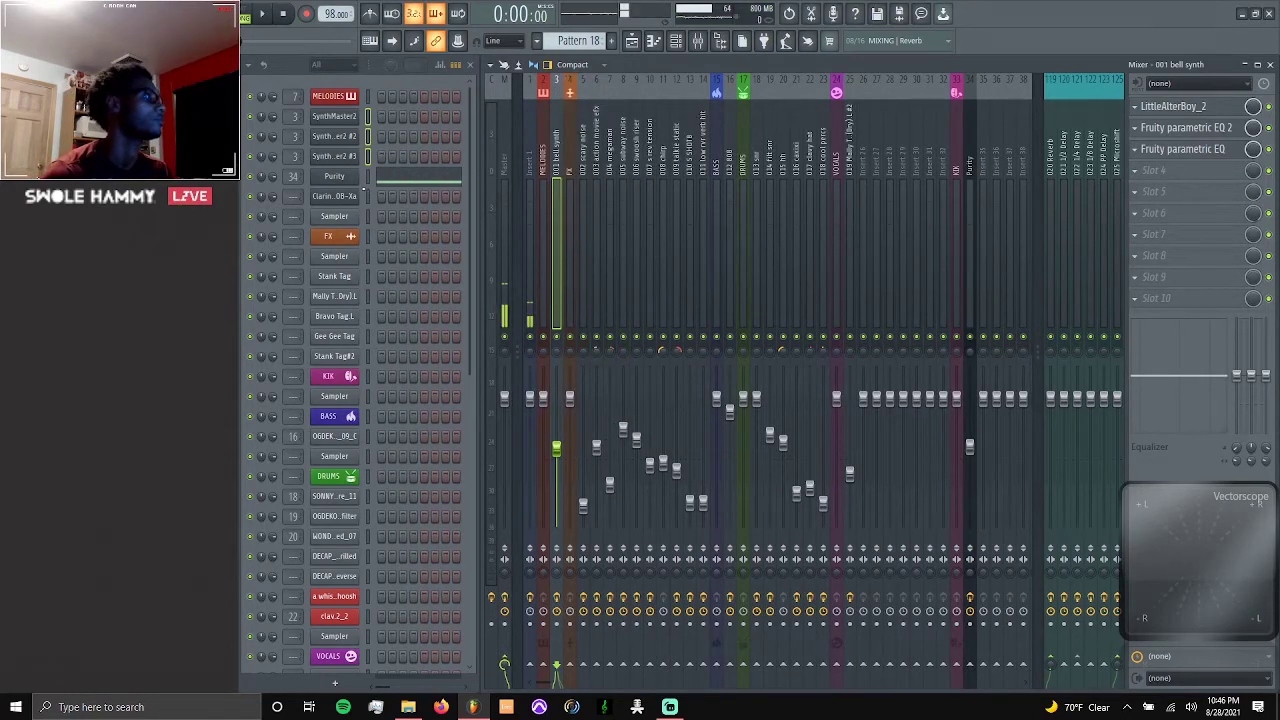
- Select the three drum channels directly below DRUMS and route them to consecutive mixer tracks starting from the snr track on insert 18
scroll(361, 195, down, 2)
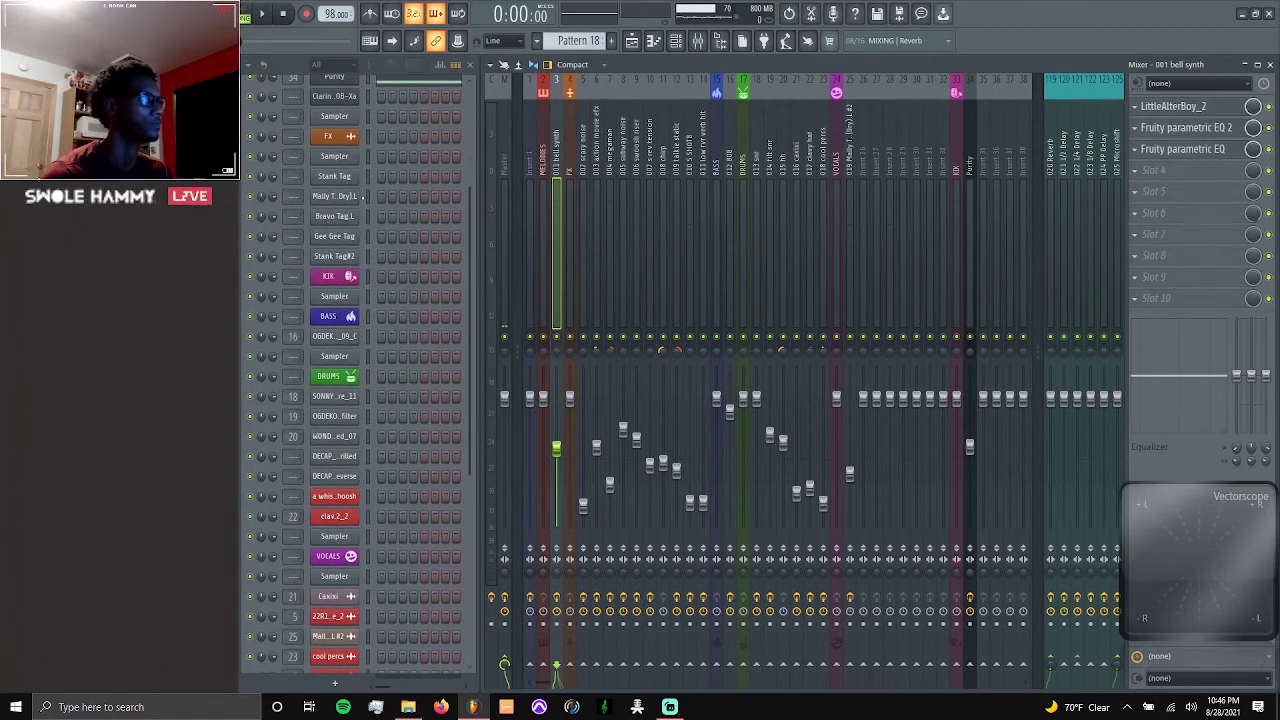
scroll(360, 195, down, 7)
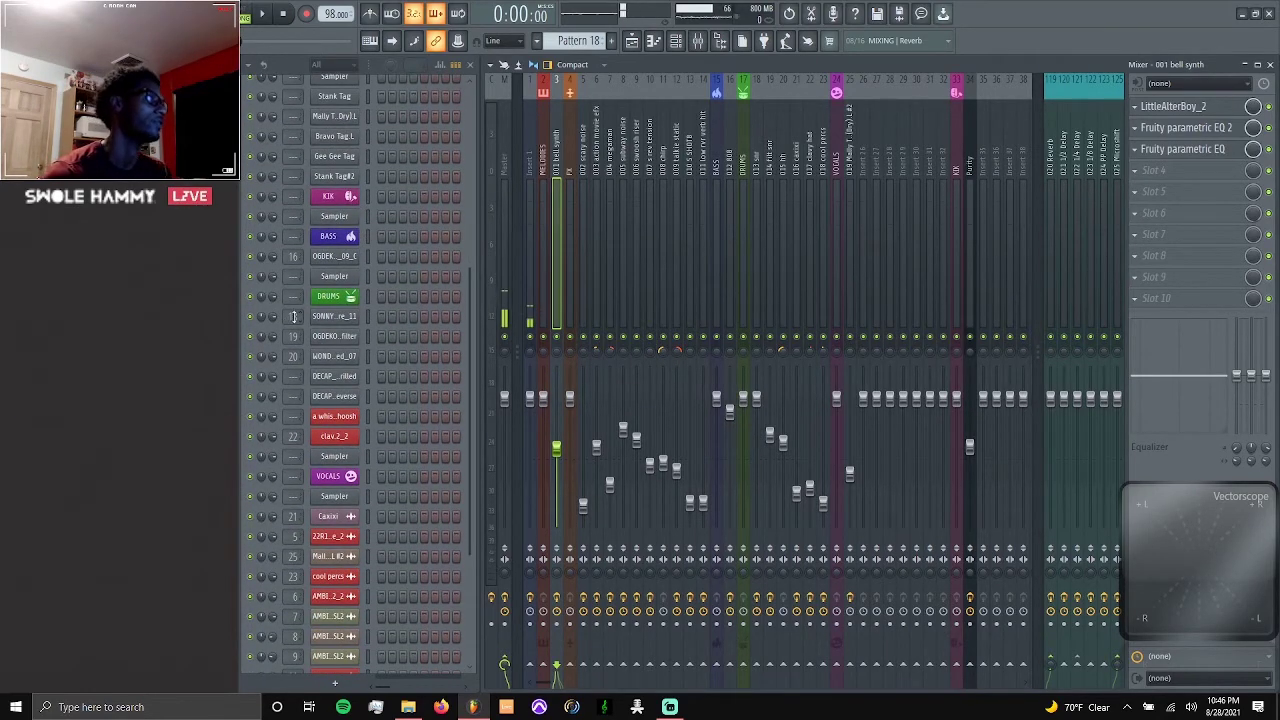
click(368, 316)
drag(368, 316, 368, 356)
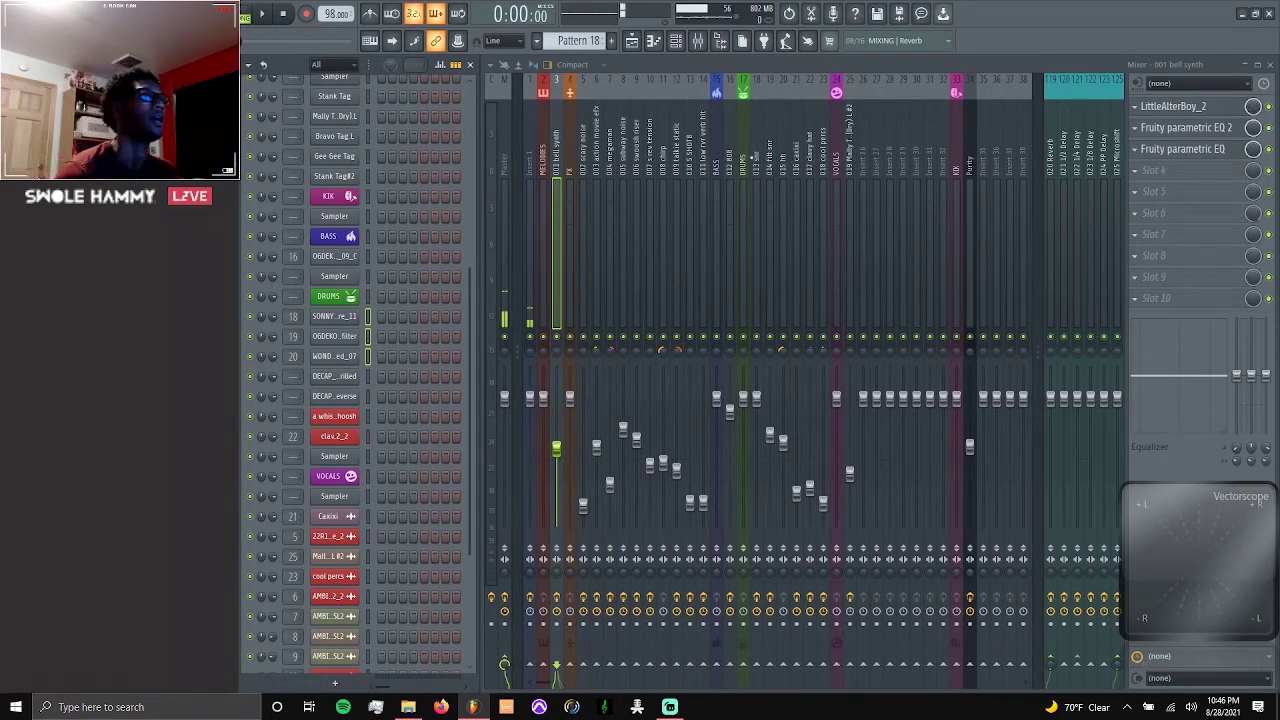
right_click(758, 80)
mouse_move(792, 215)
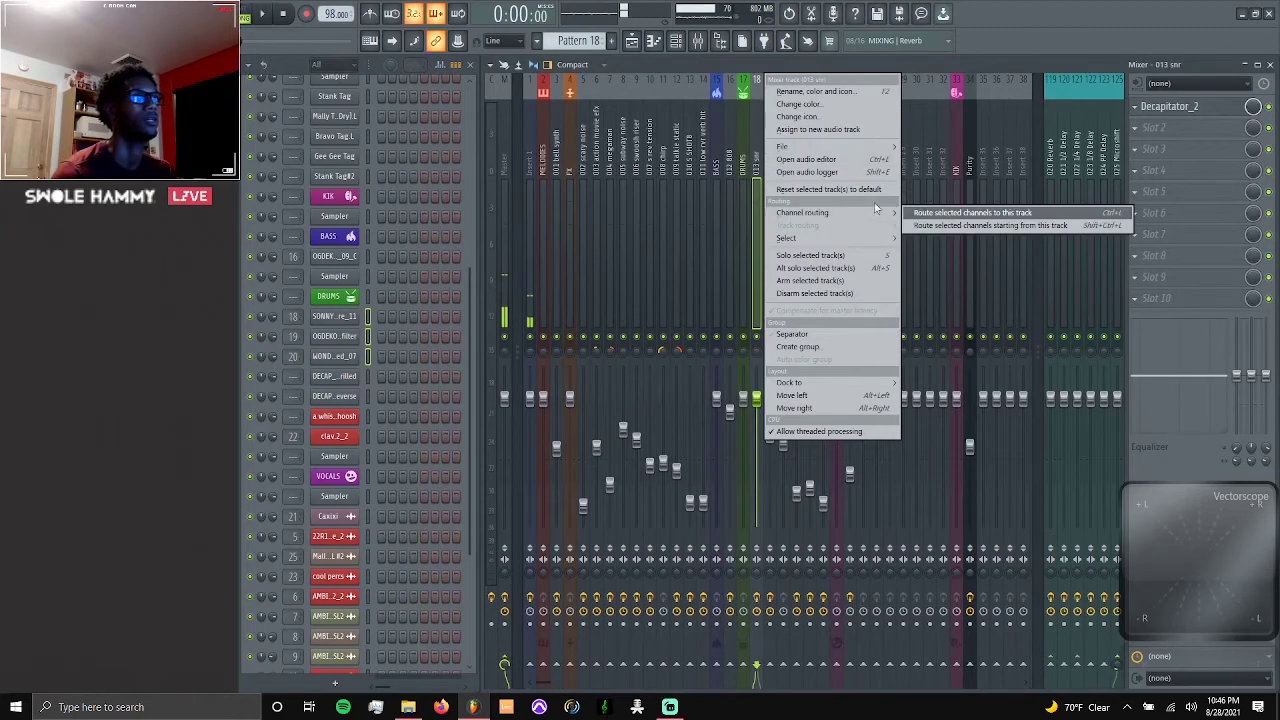
click(927, 228)
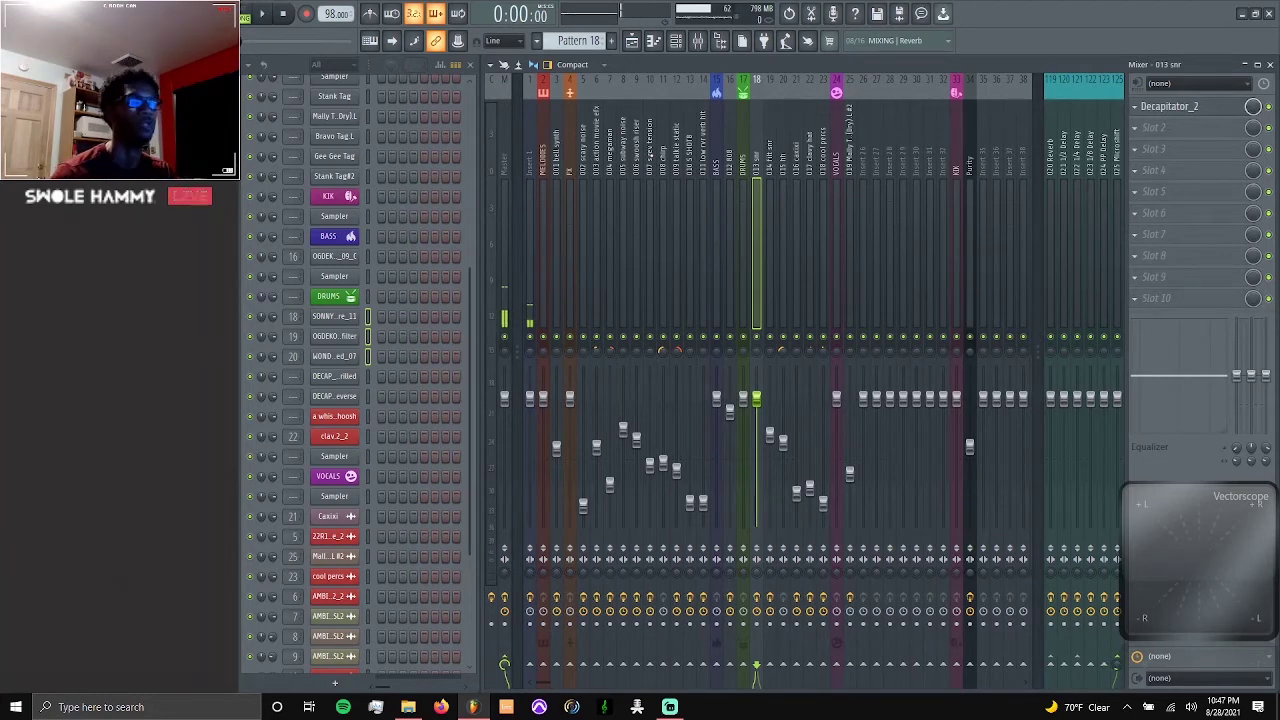
scroll(352, 92, up, 3)
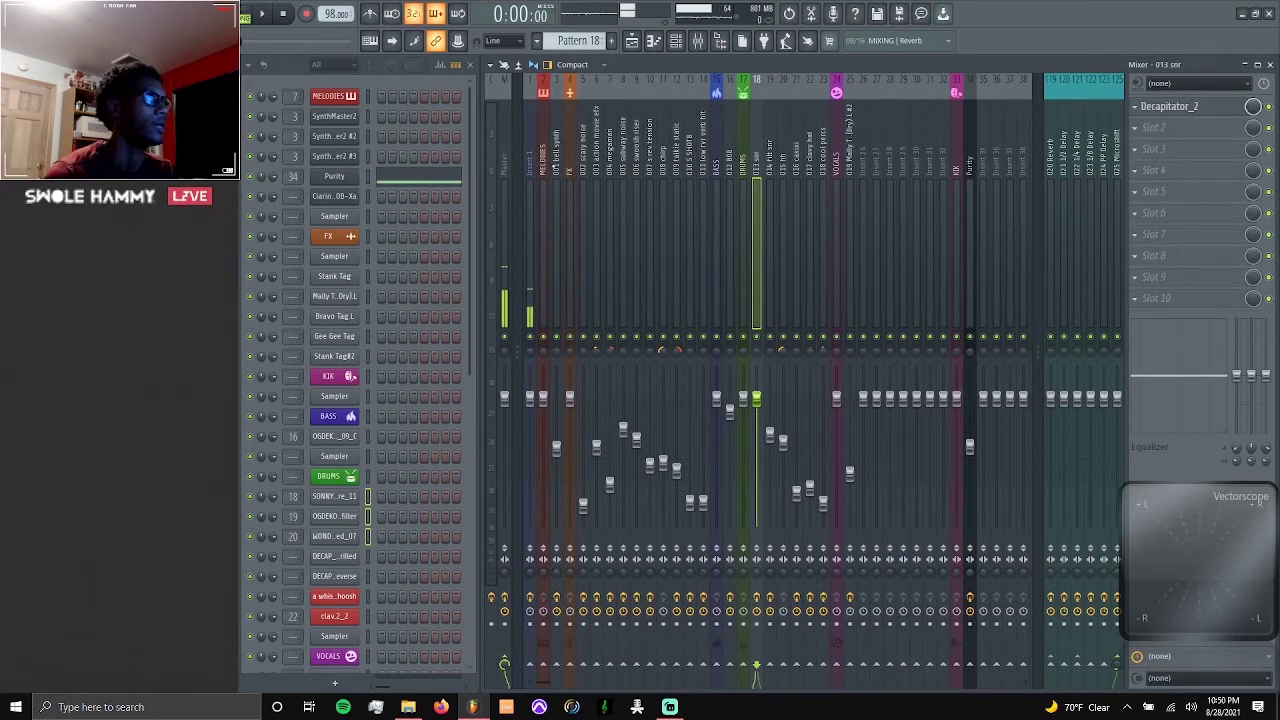
right_click(557, 143)
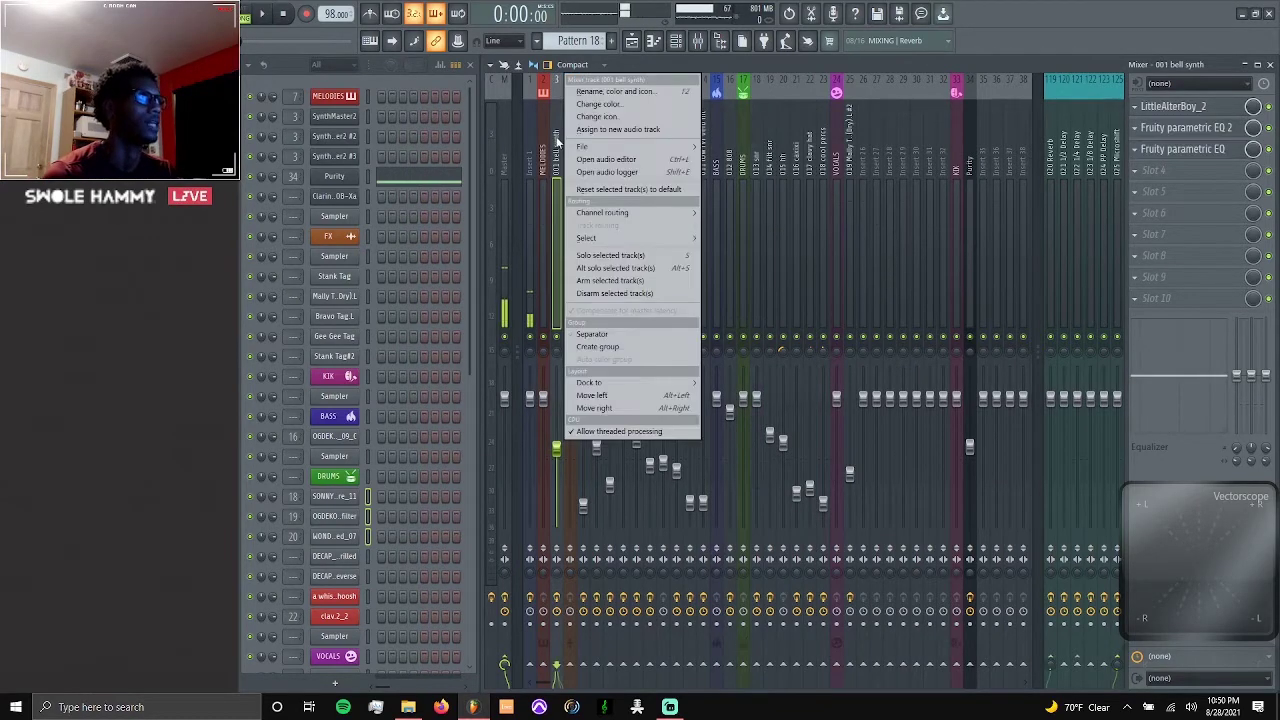
click(680, 92)
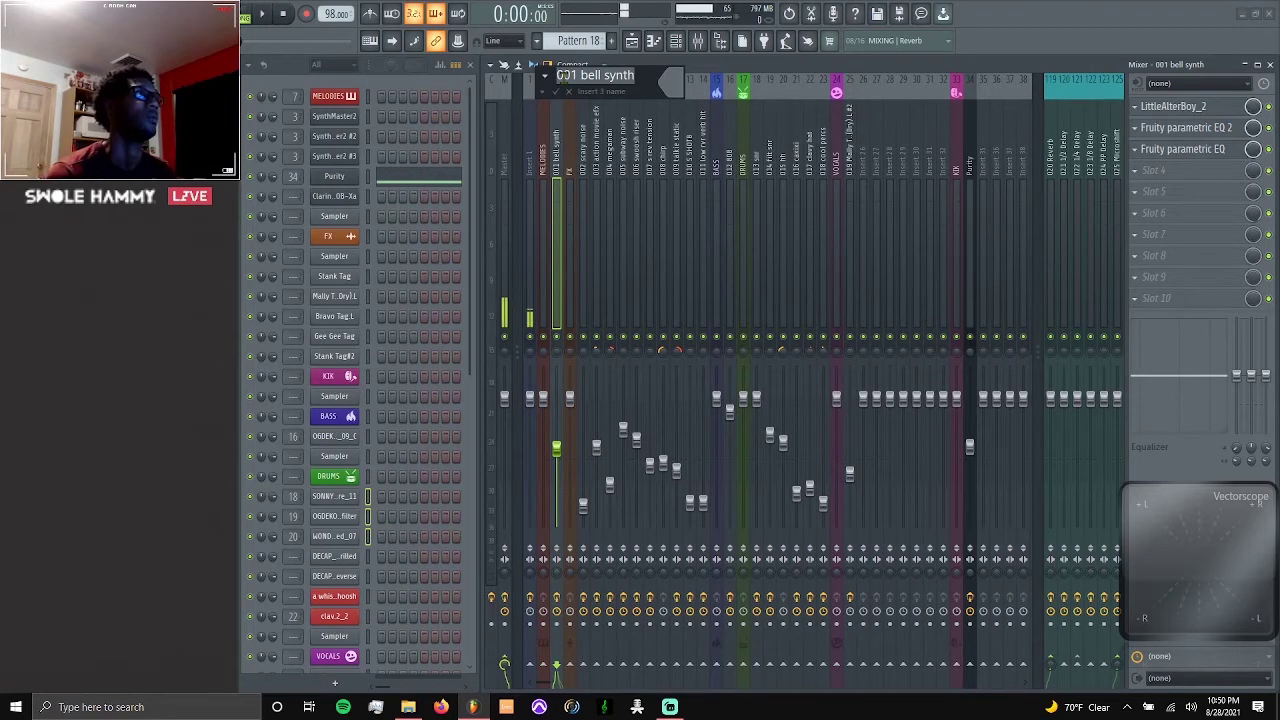
click(679, 91)
click(745, 102)
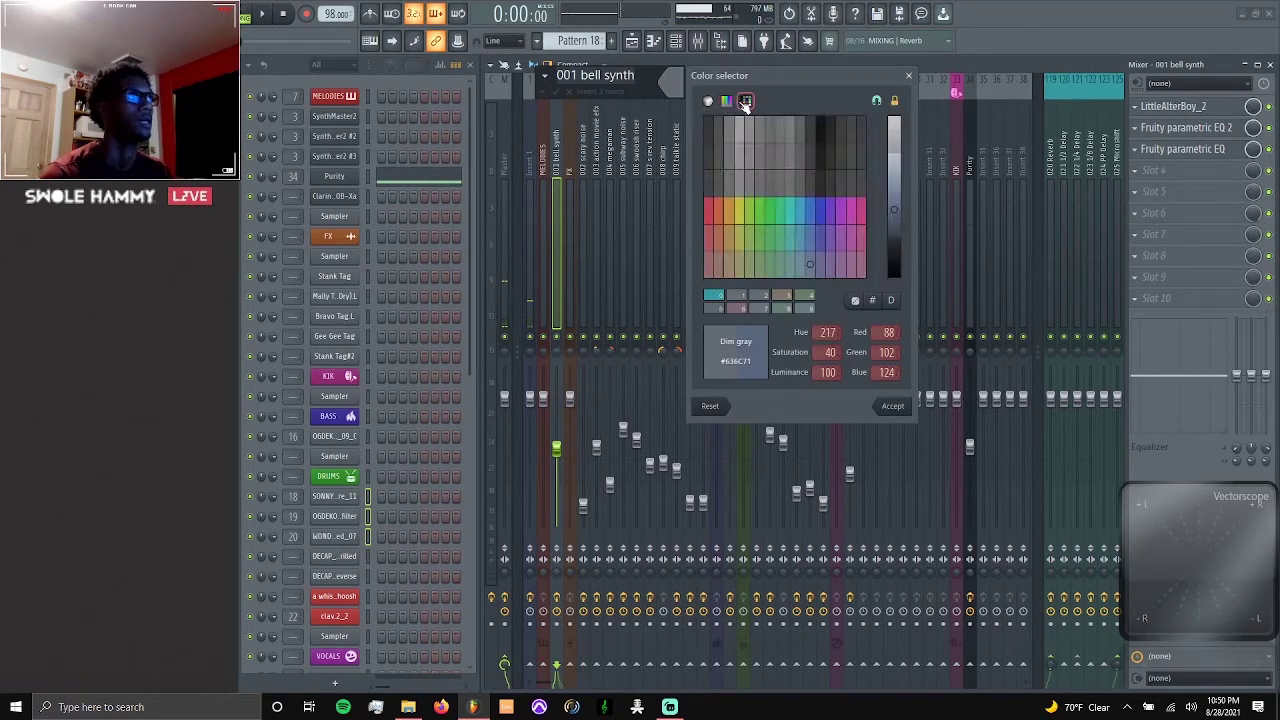
click(745, 103)
click(728, 103)
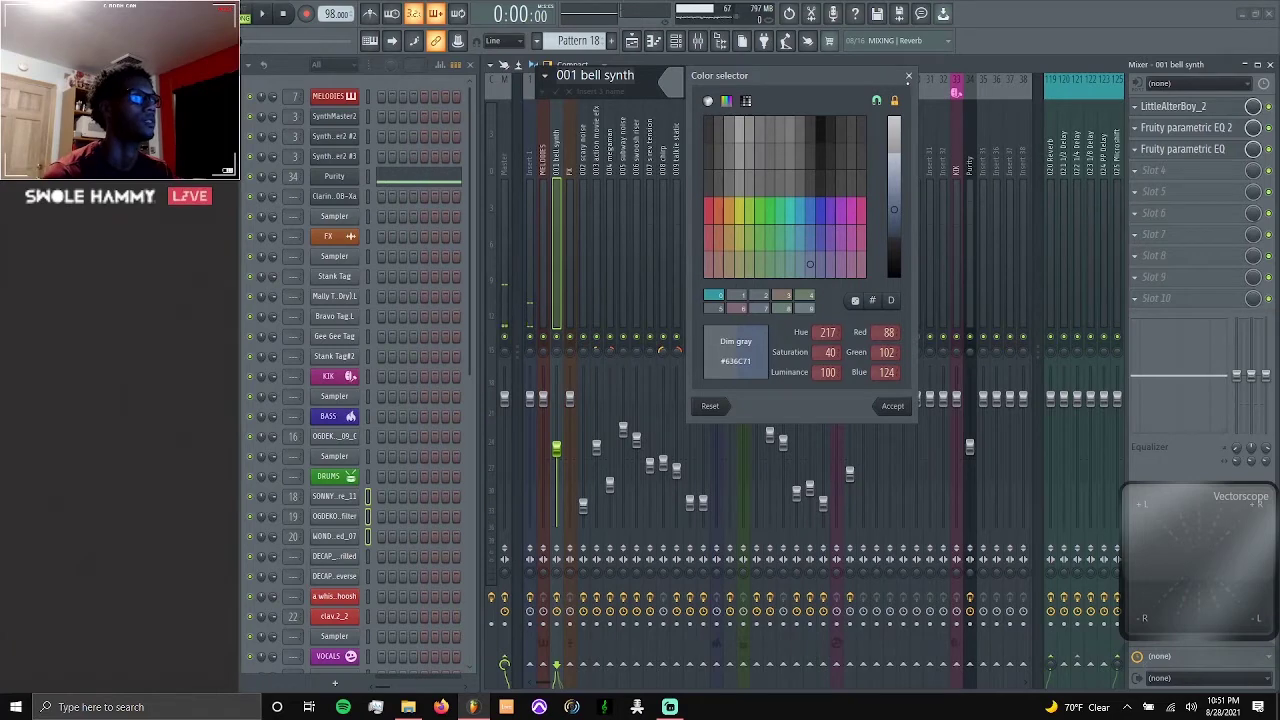
click(909, 77)
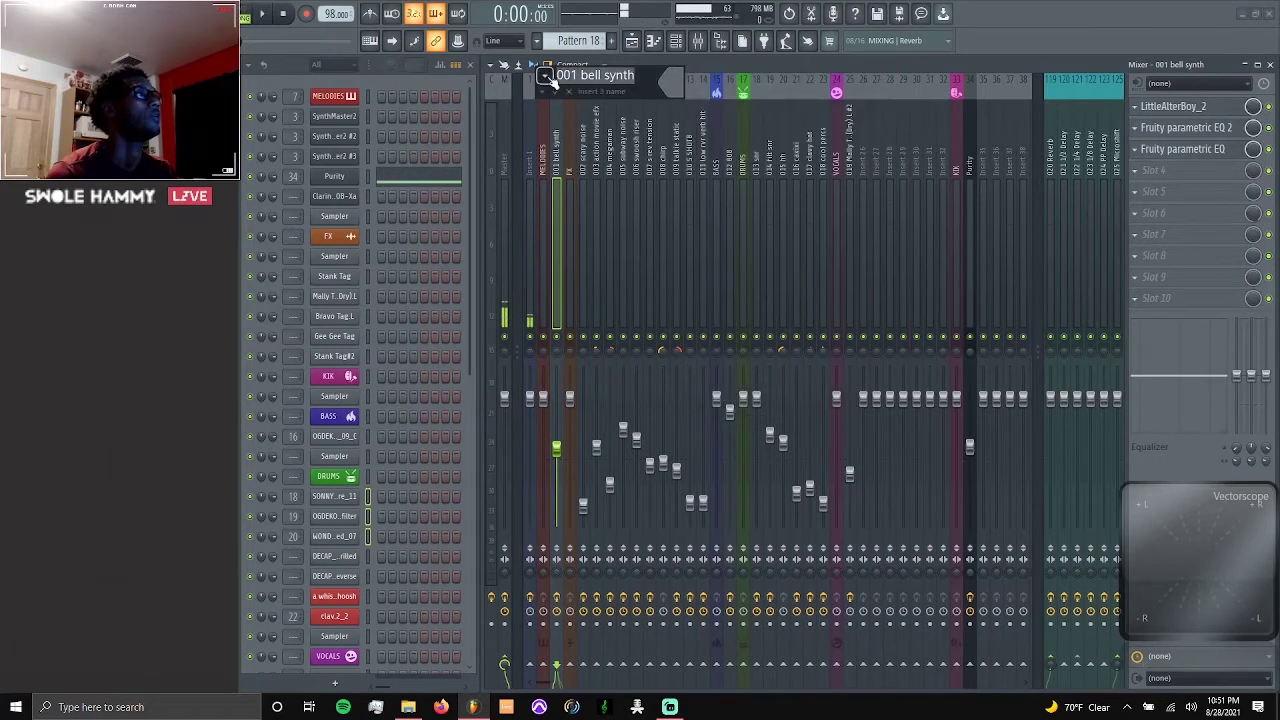
click(546, 77)
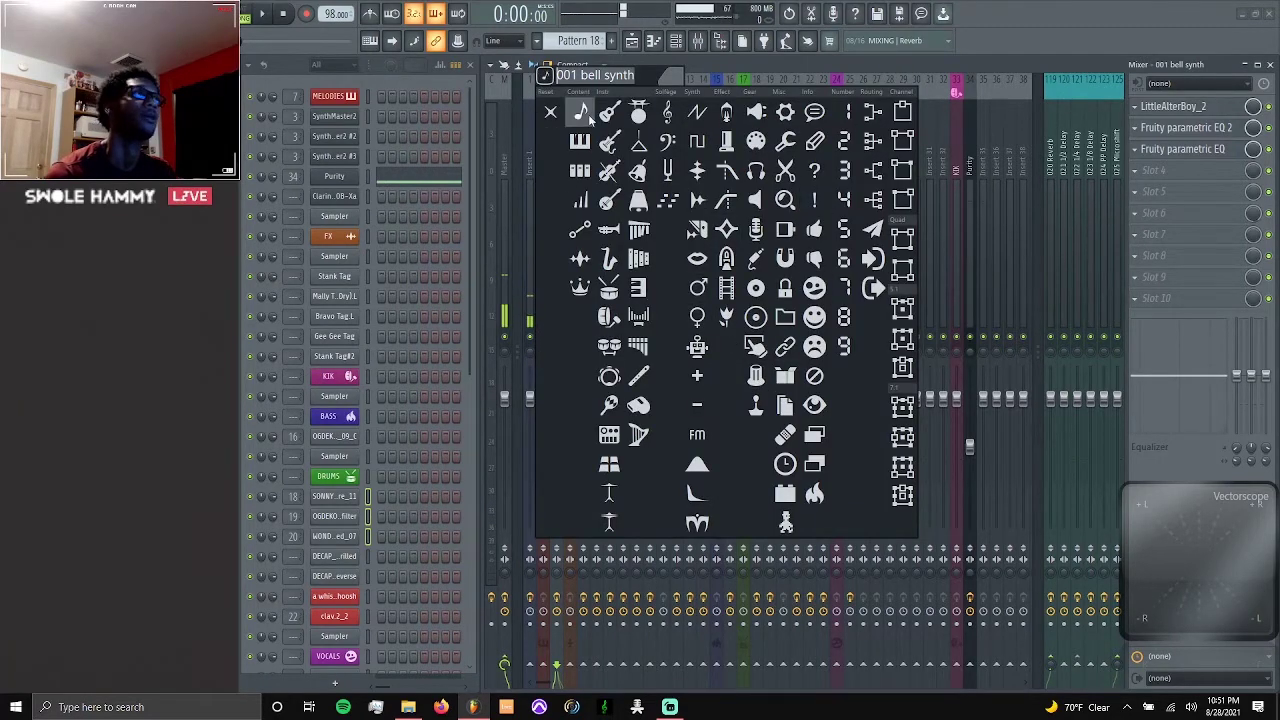
click(550, 112)
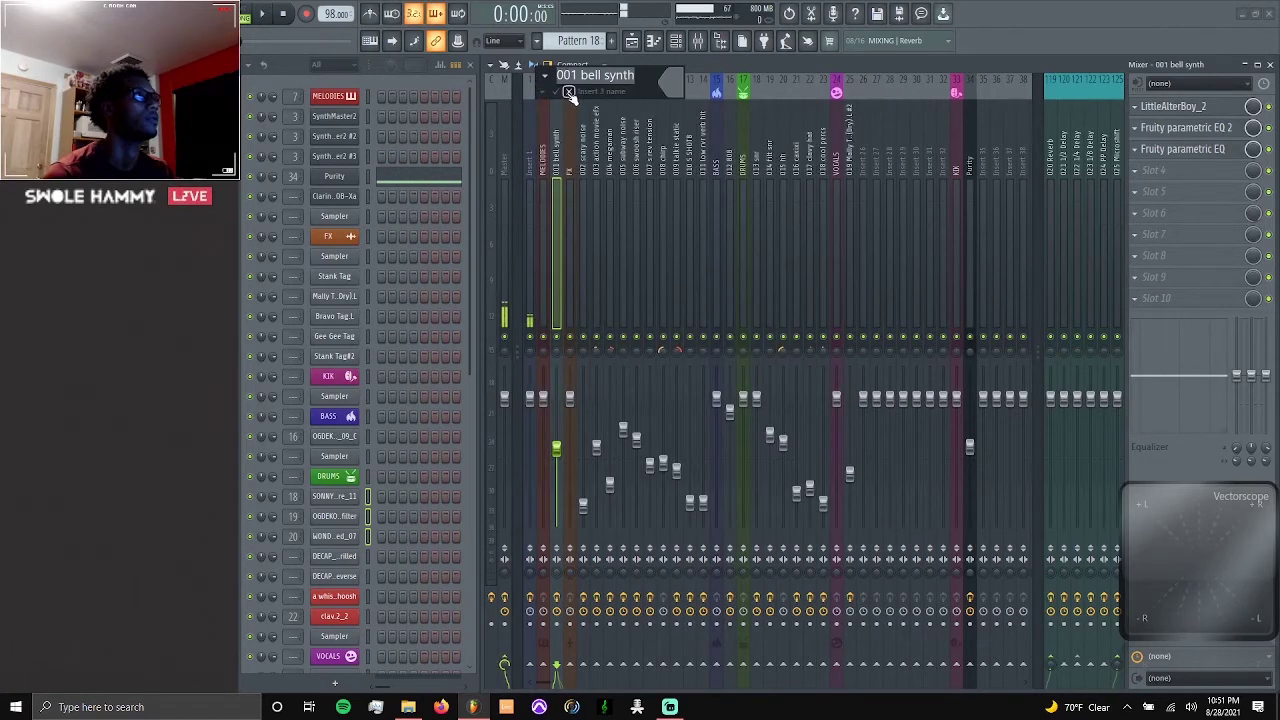
click(568, 91)
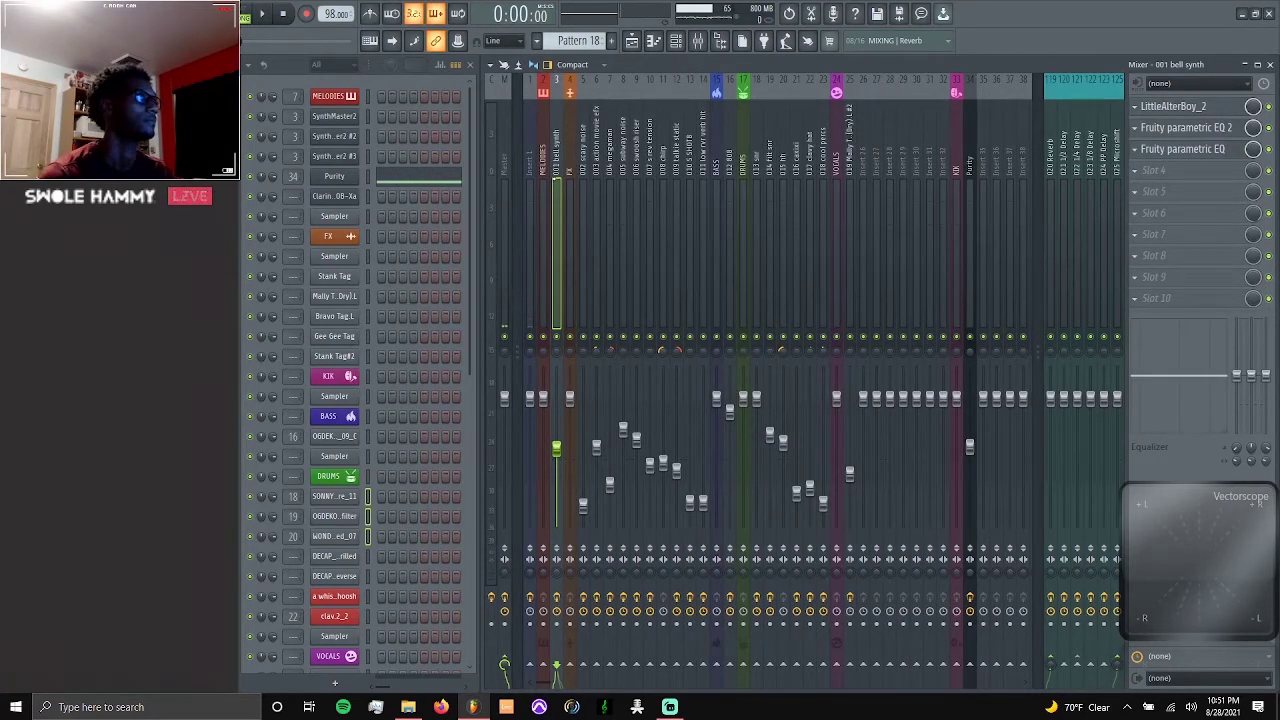
- Select the ten effect tracks from scary noise on insert 5 through insert 14 and color them all Sienna #9F5035
click(584, 156)
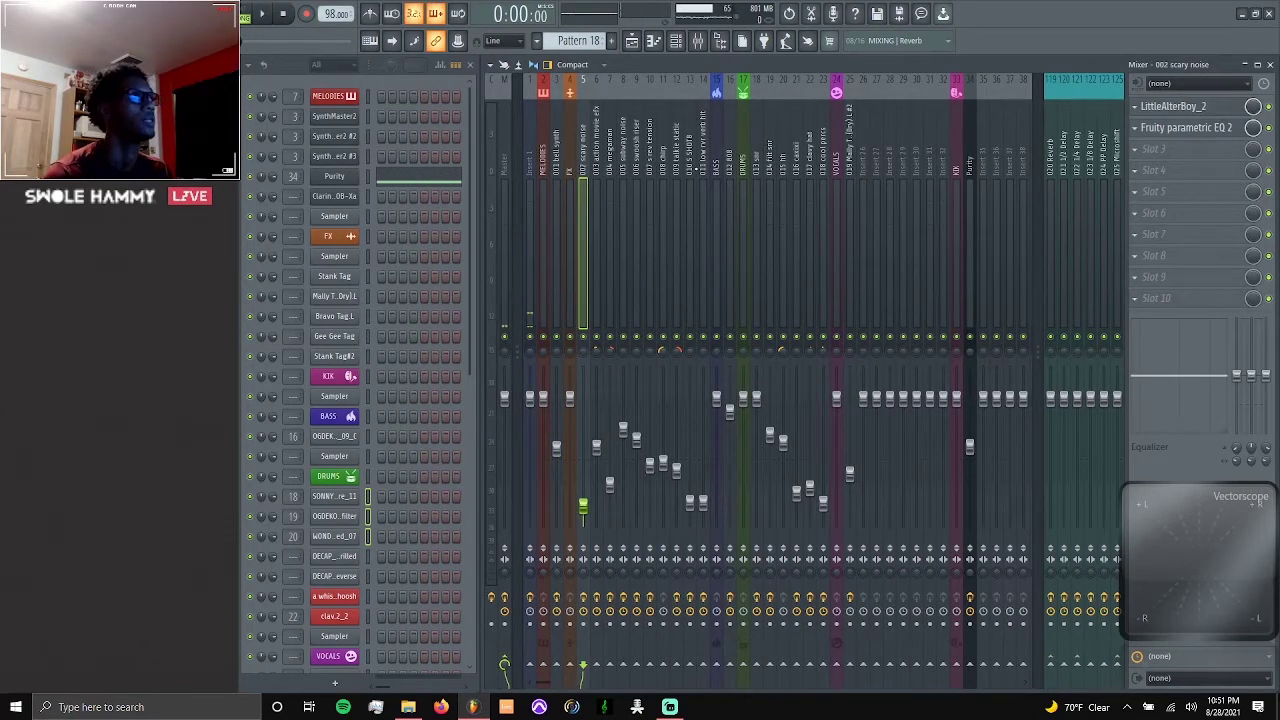
click(596, 168)
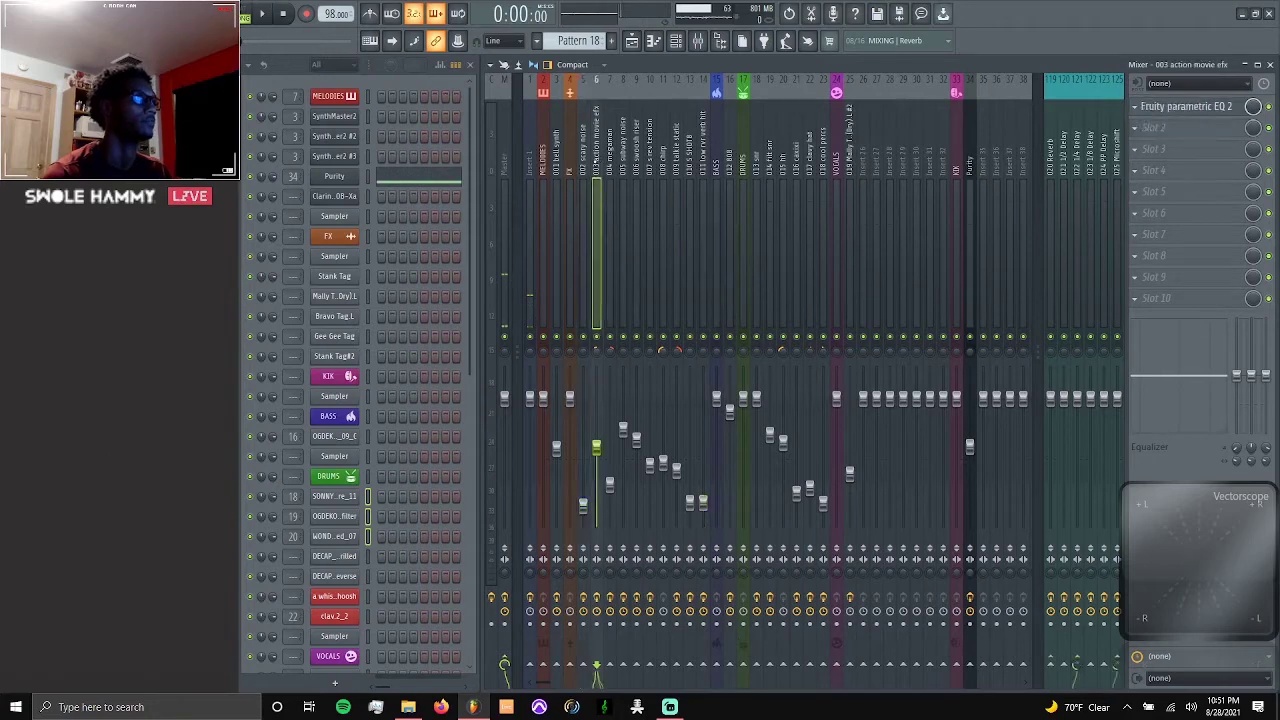
drag(583, 200, 703, 200)
right_click(670, 76)
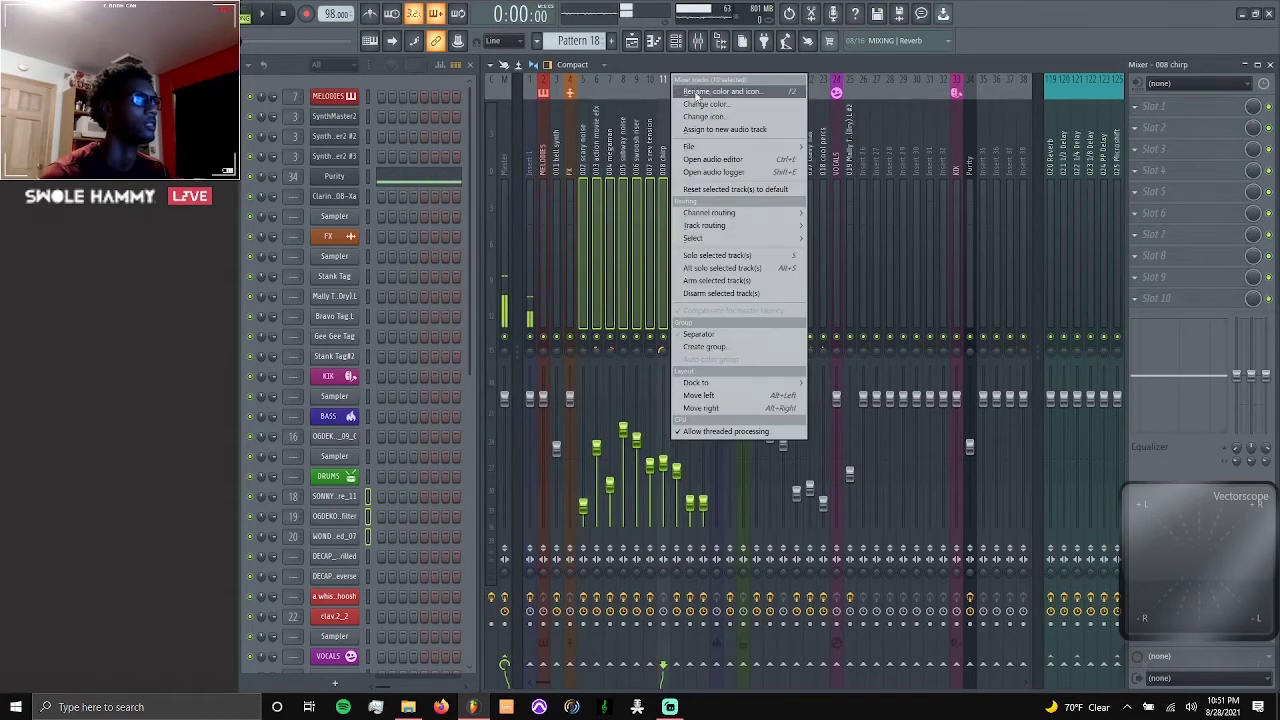
click(700, 92)
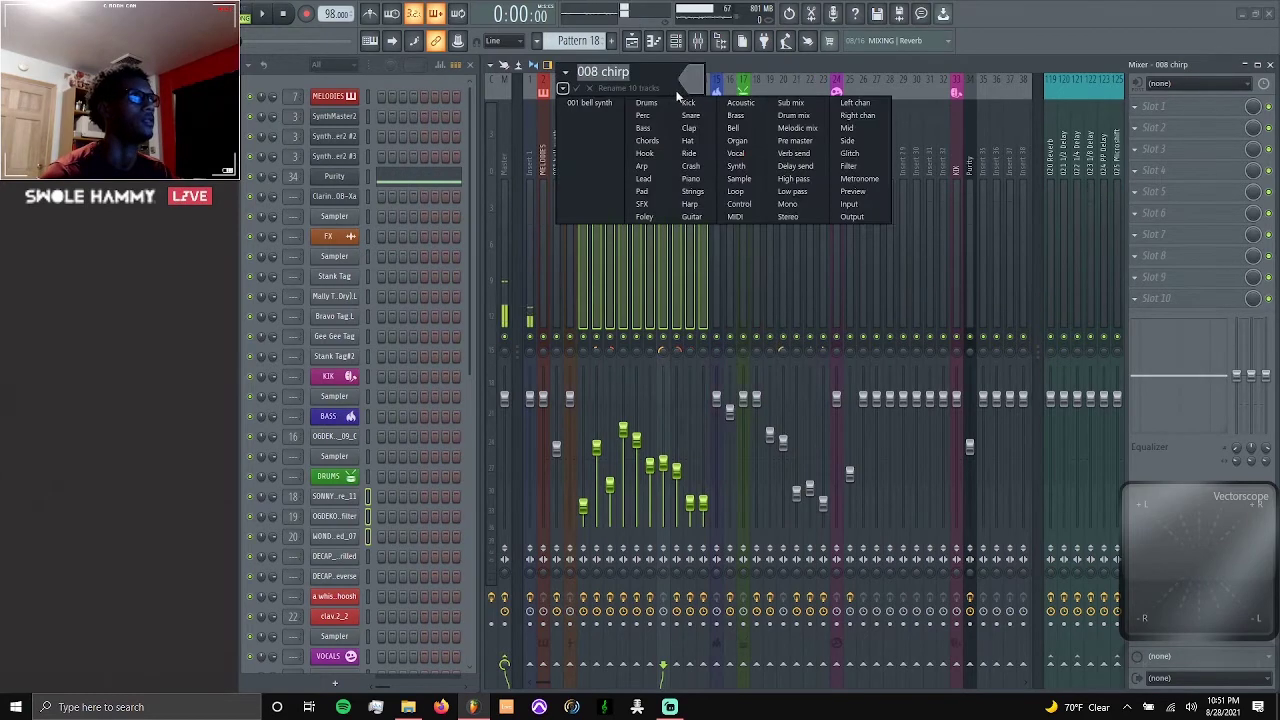
click(741, 206)
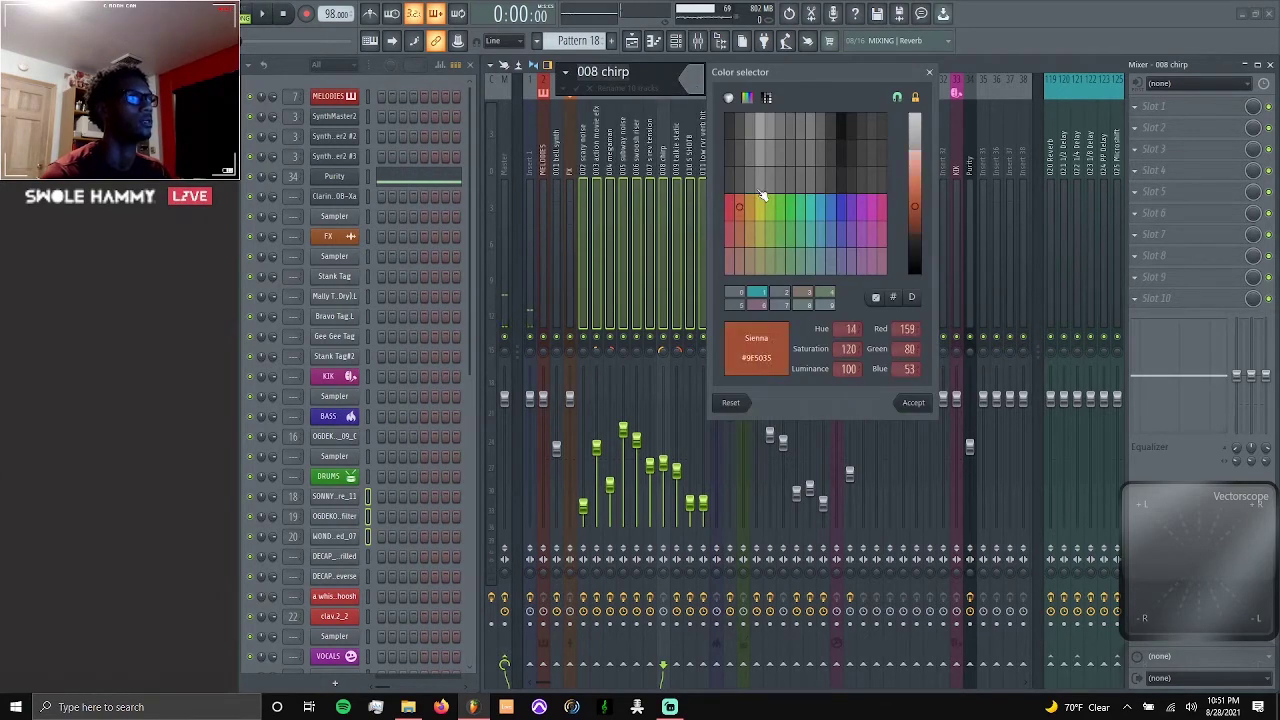
key(Return)
key(Return)
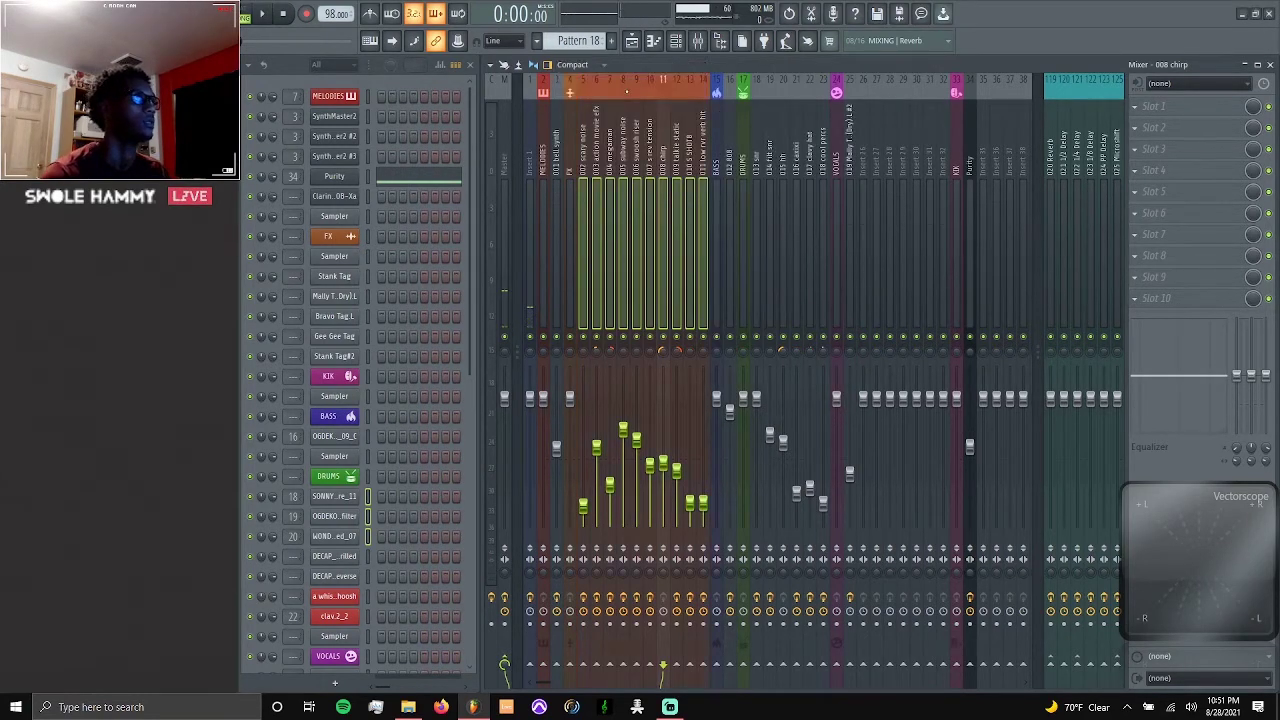
- Color the bell synth mixer track on insert 3 red to match MELODIES
right_click(560, 82)
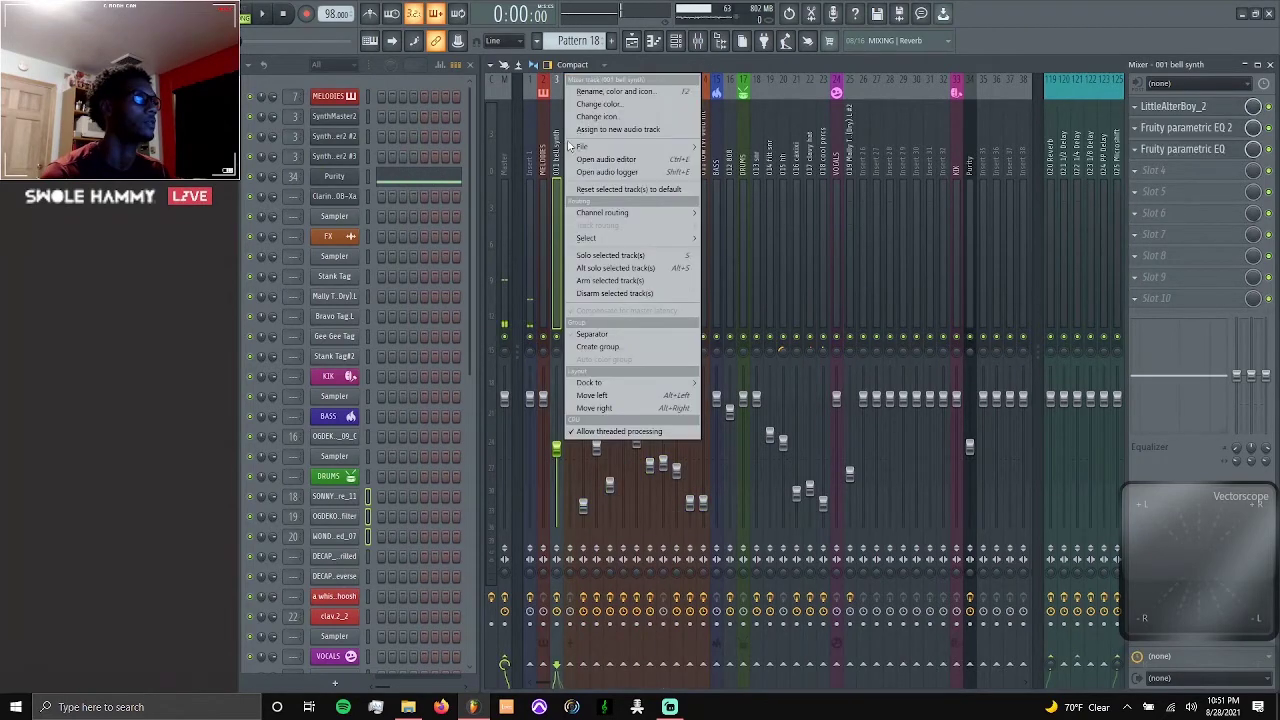
click(592, 104)
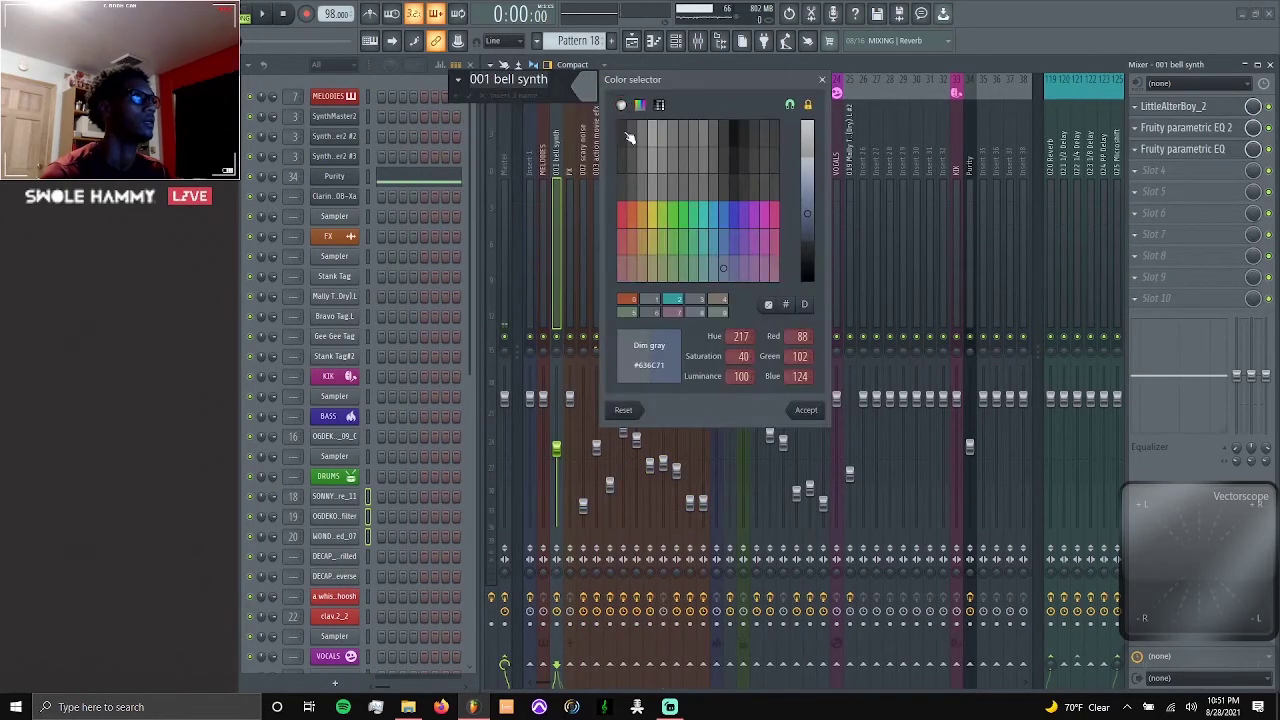
click(625, 222)
key(Return)
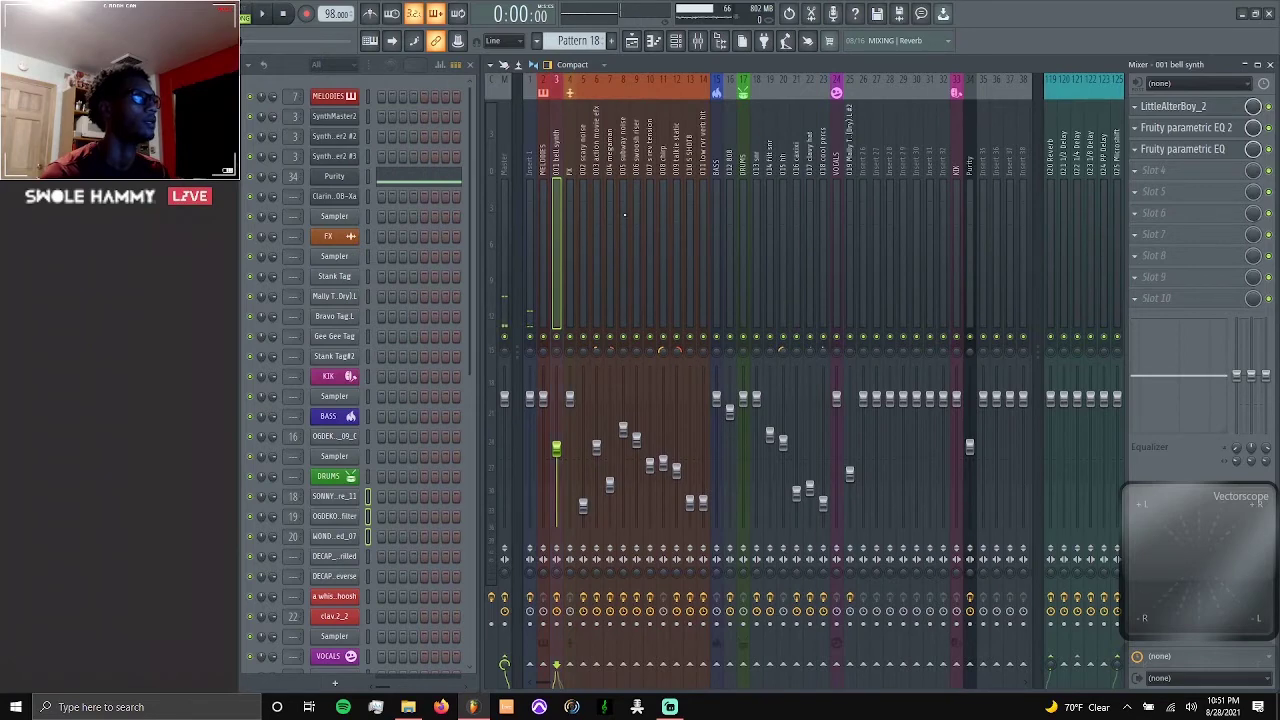
- Color the 808 mixer track on insert 16 Midnight blue #35359F to match BASS
right_click(730, 80)
click(776, 92)
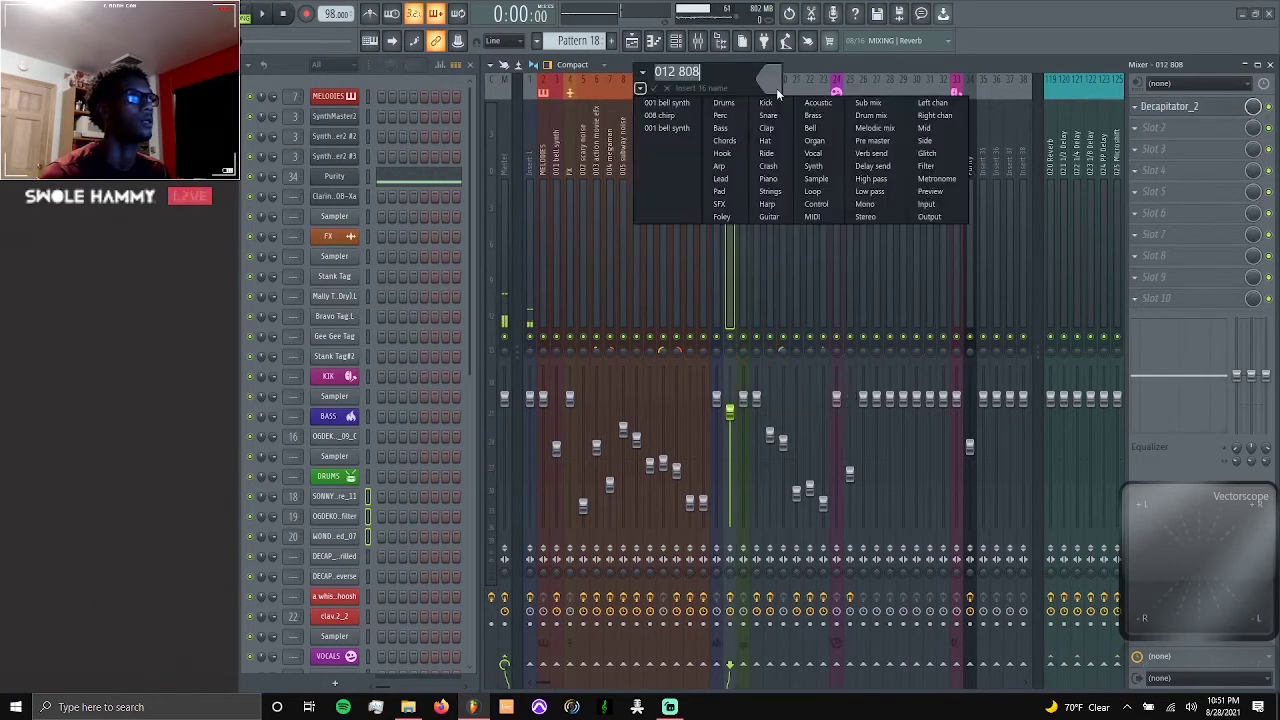
click(930, 206)
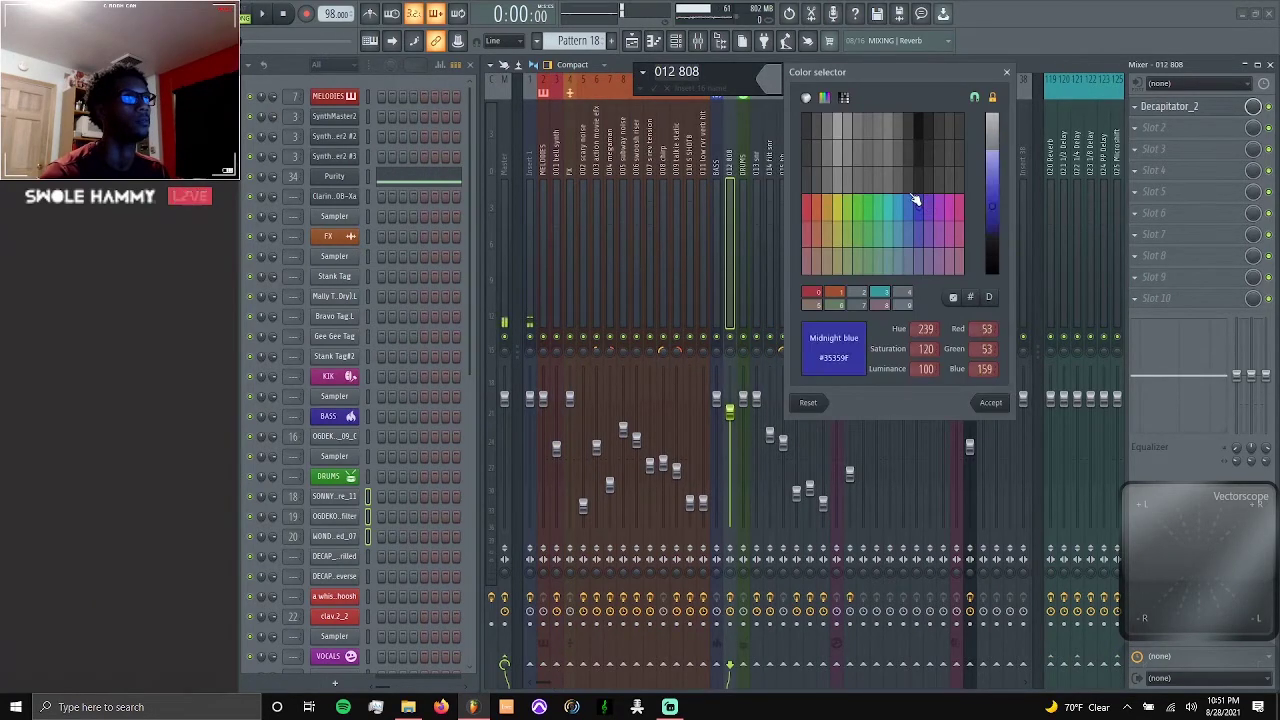
key(Return)
- Select the drum tracks from snr on insert 18 through cool percs on insert 23 and color them green to match DRUMS
drag(756, 250, 822, 250)
right_click(807, 92)
click(850, 92)
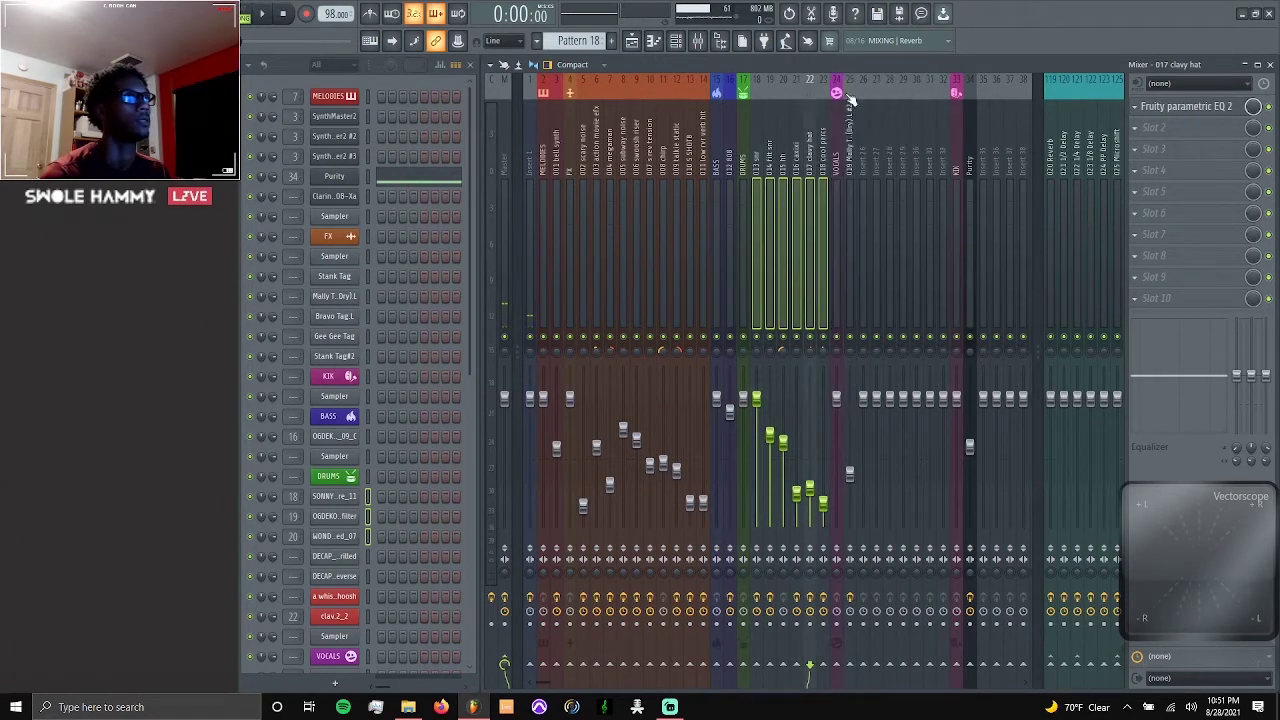
click(936, 214)
key(Return)
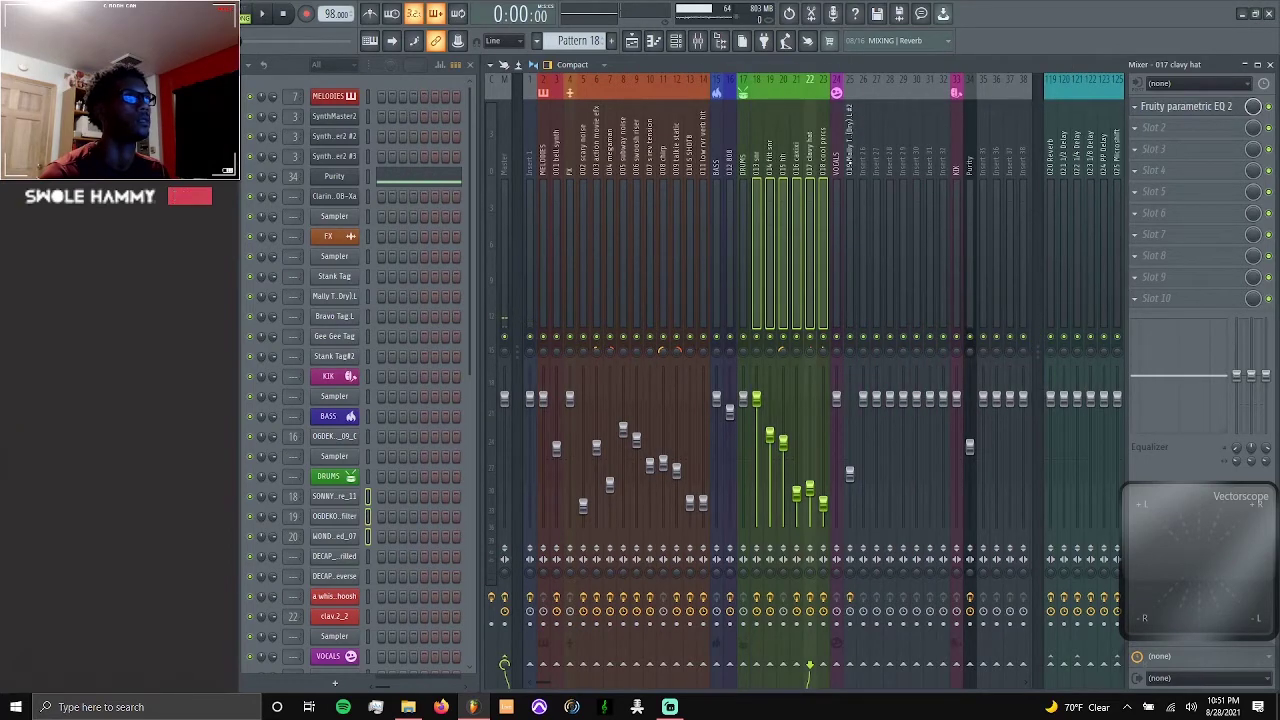
- Color the vocal tag mixer track on insert 25 purple to match VOCALS
click(849, 160)
right_click(851, 80)
click(886, 92)
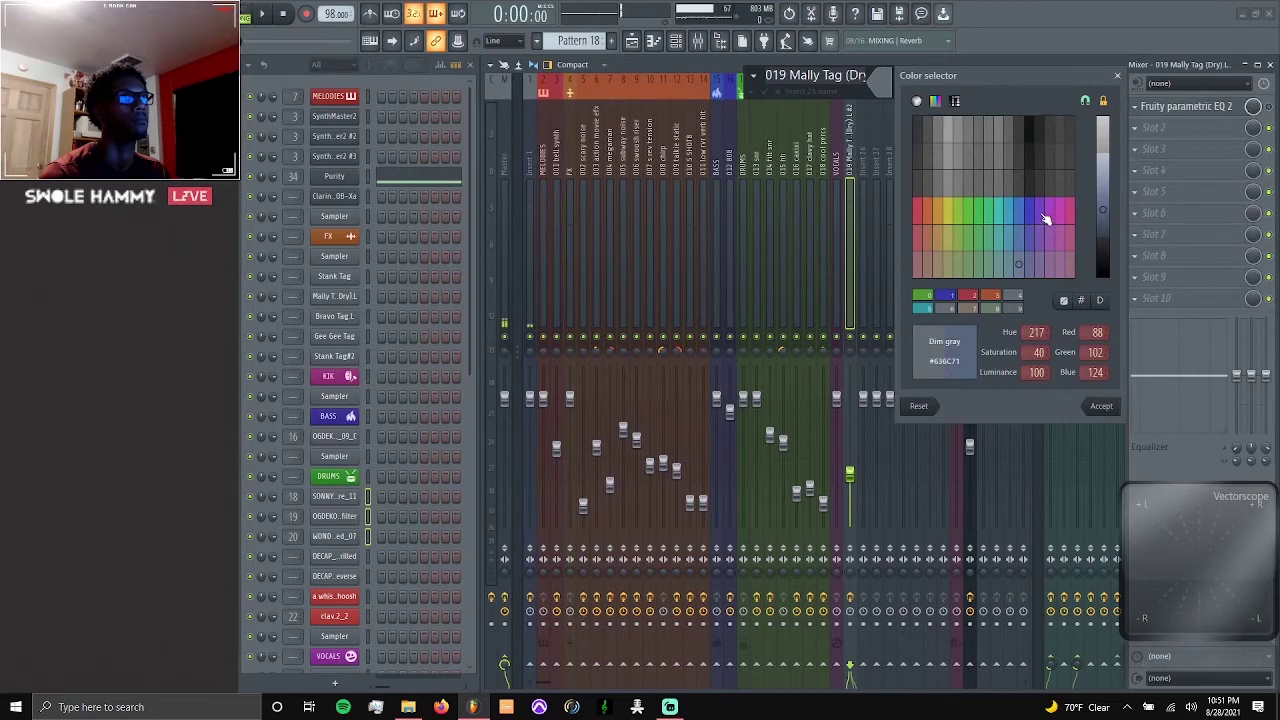
double_click(1057, 214)
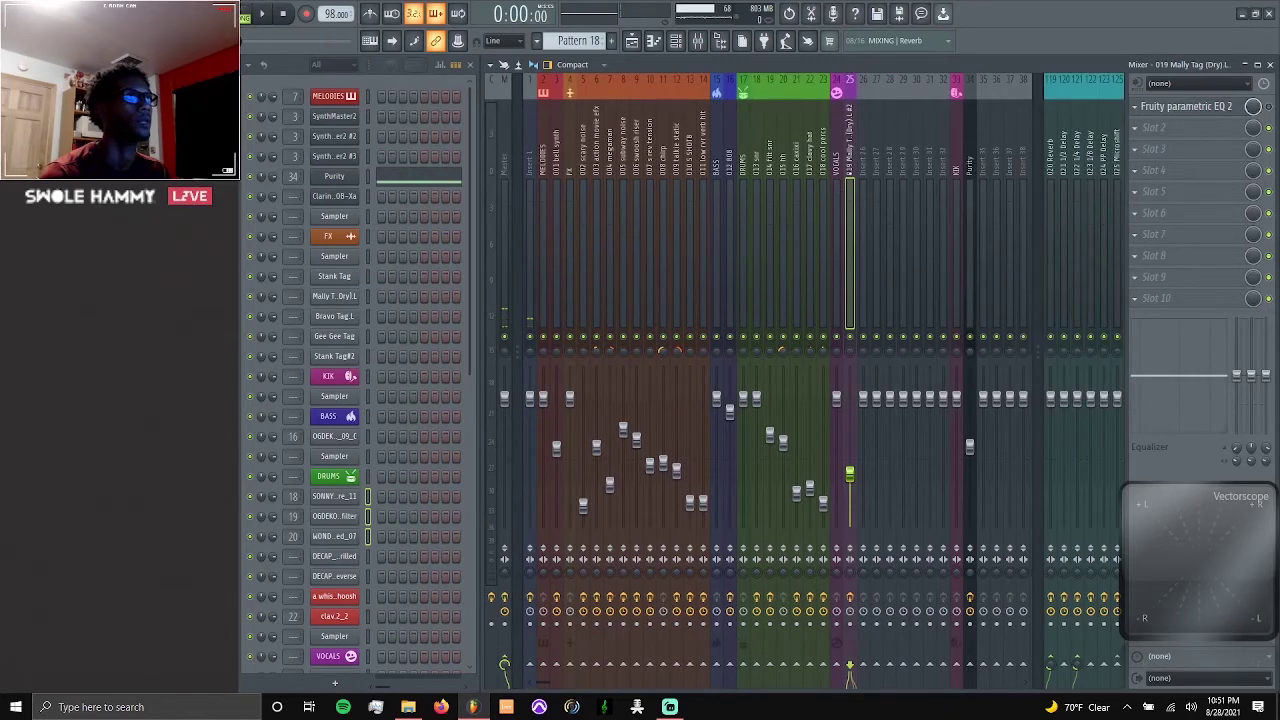
- Select the VOCALS, BASS, FX and MELODIES tracks together and move them up the mixer until MELODIES sits on insert 23
key(Left)
ctrl+click(717, 147)
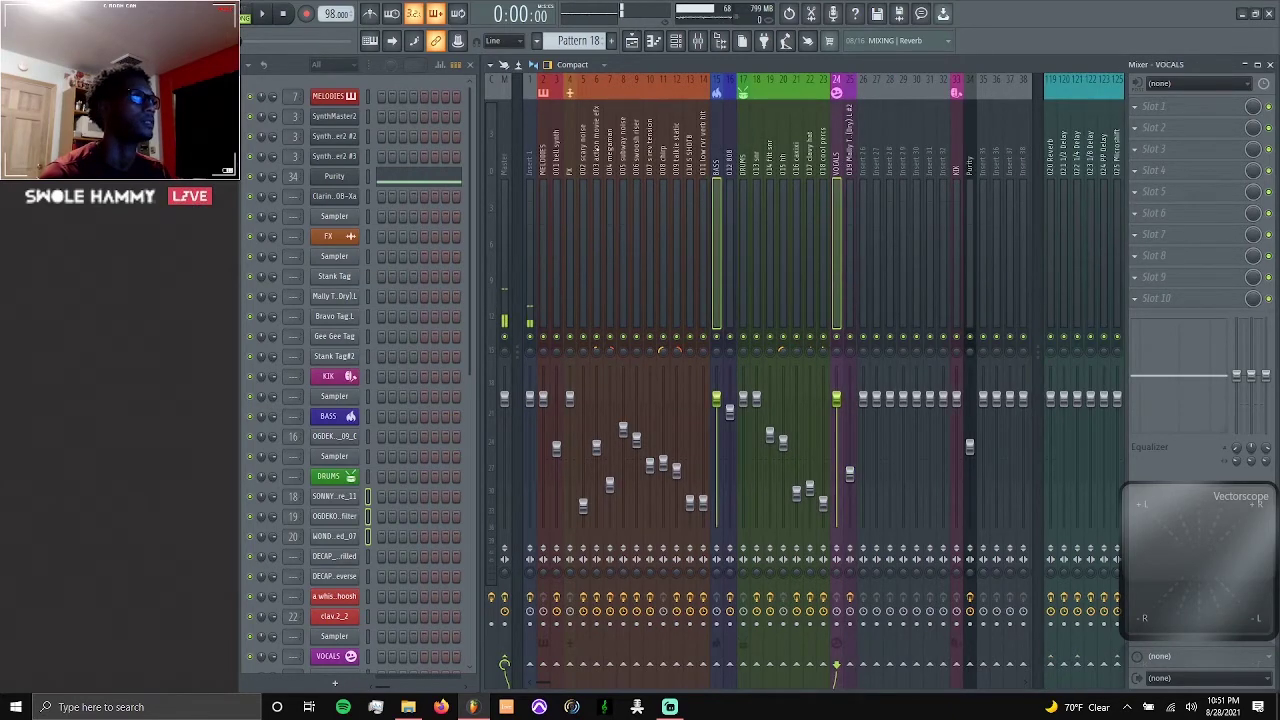
ctrl+click(569, 140)
ctrl+click(545, 128)
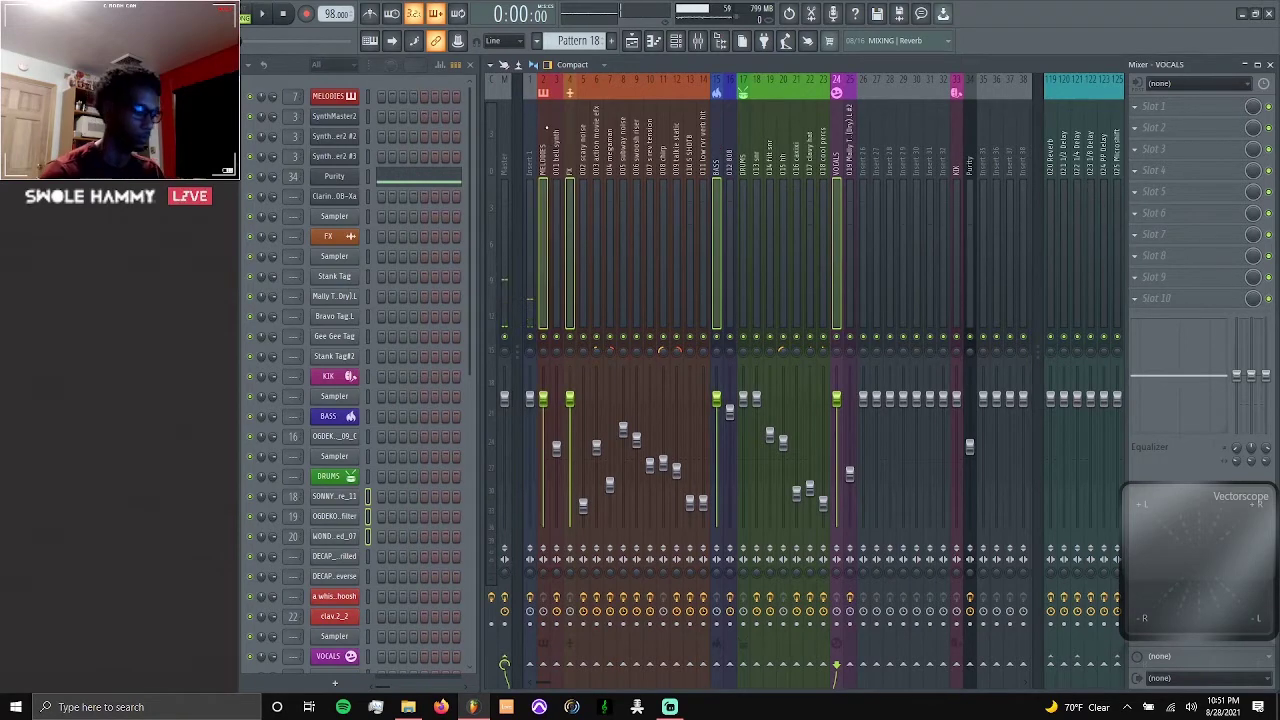
key(alt+Right)
key(alt+Right)
key(alt+Right)
key(alt+Right)
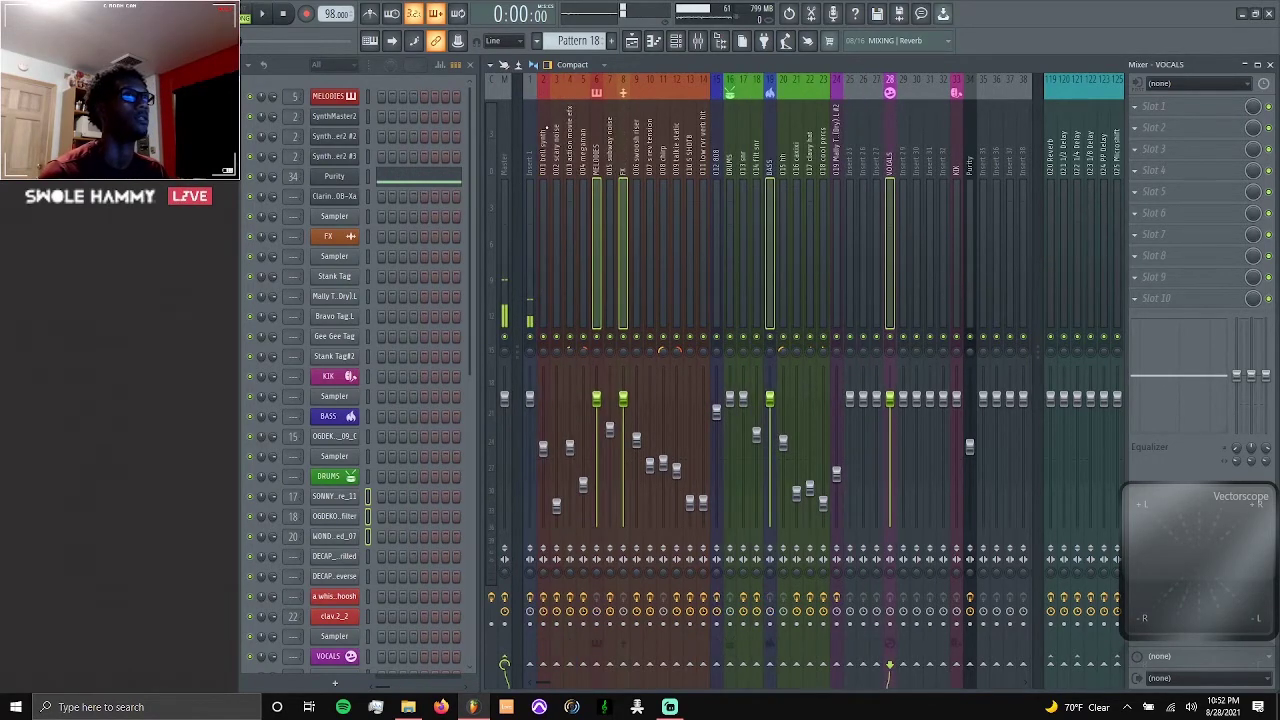
key(alt+Right)
key(alt+Right)
key(alt+Right)
key(alt+Right)
key(alt+Right)
key(alt+Right)
key(alt+Right)
key(alt+Right)
key(alt+Right)
key(alt+Right)
key(alt+Right)
key(alt+Right)
key(alt+Right)
key(alt+Right)
key(alt+Right)
key(alt+Right)
key(alt+Right)
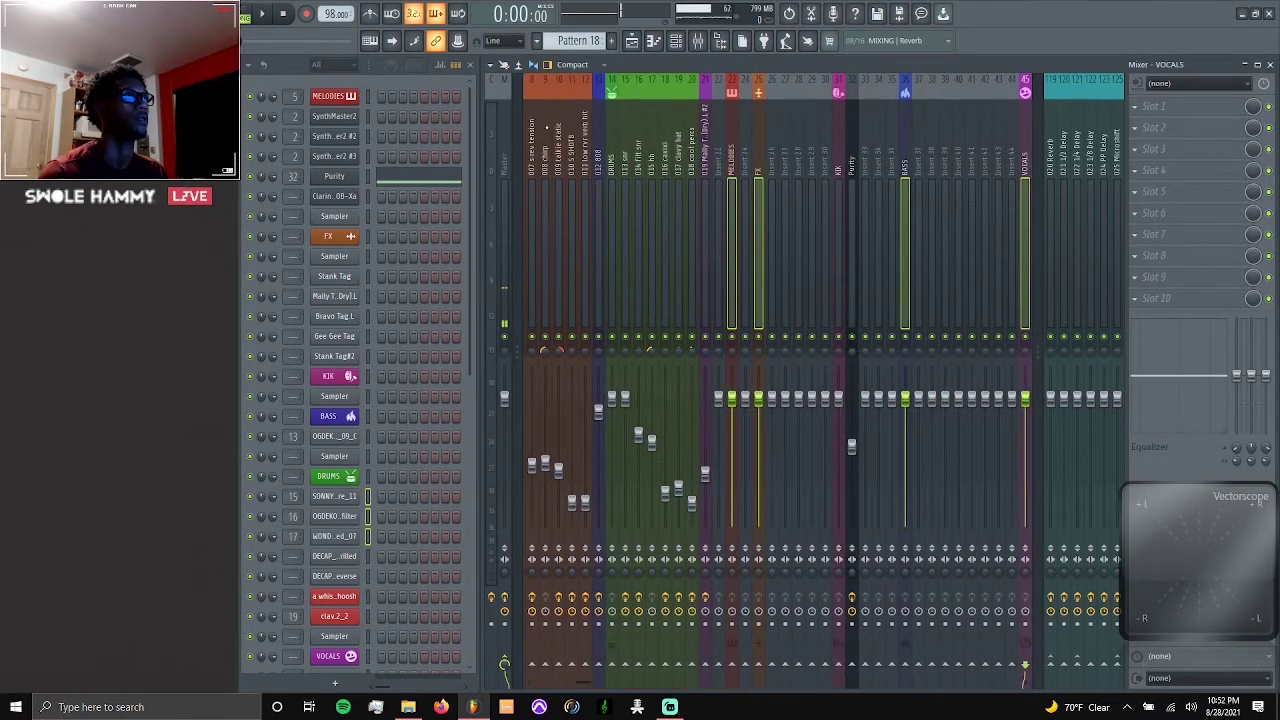
- Move only the FX track to insert 24, directly beside MELODIES
click(785, 160)
click(758, 161)
key(alt+Left)
- Move the BASS track back to insert 25, directly after FX
click(905, 165)
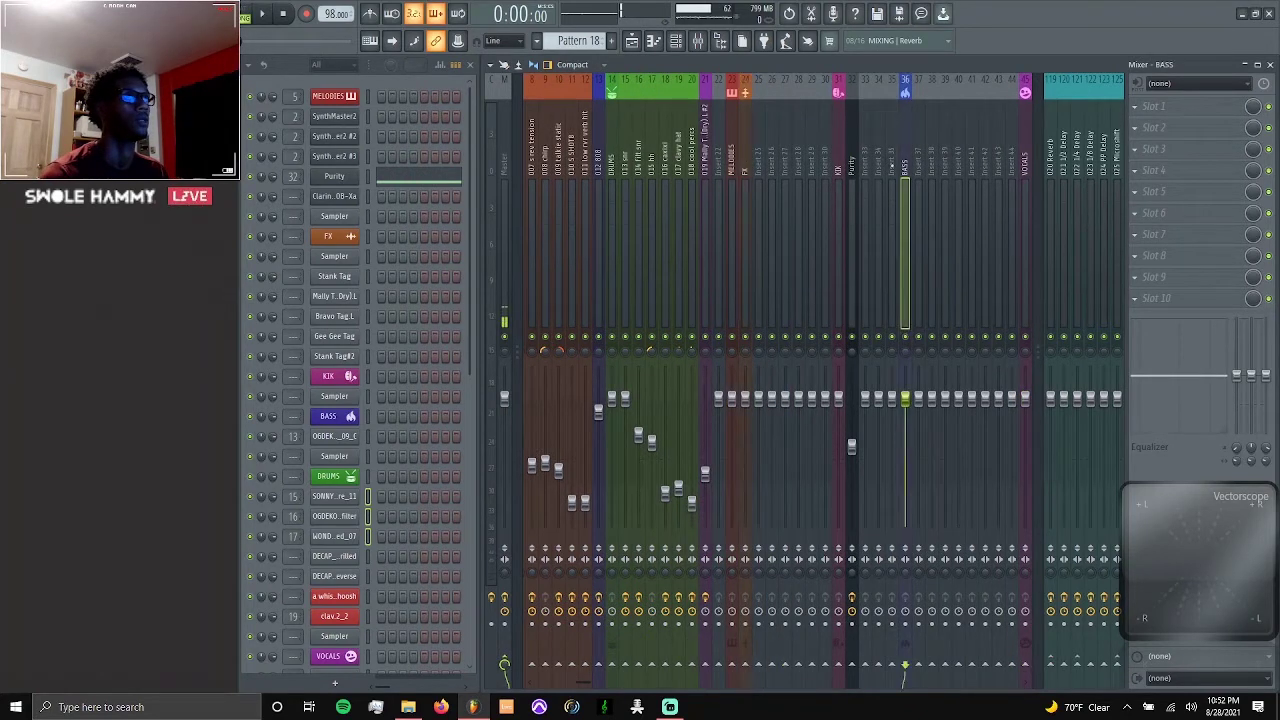
key(alt+Left)
key(alt+Left)
key(alt+Left)
key(alt+Left)
key(alt+Left)
key(alt+Left)
key(alt+Left)
key(alt+Left)
key(alt+Left)
key(alt+Left)
key(alt+Left)
- Move the VOCALS track back from insert 45 to insert 26, directly after BASS
scroll(776, 164, down, 3)
click(907, 161)
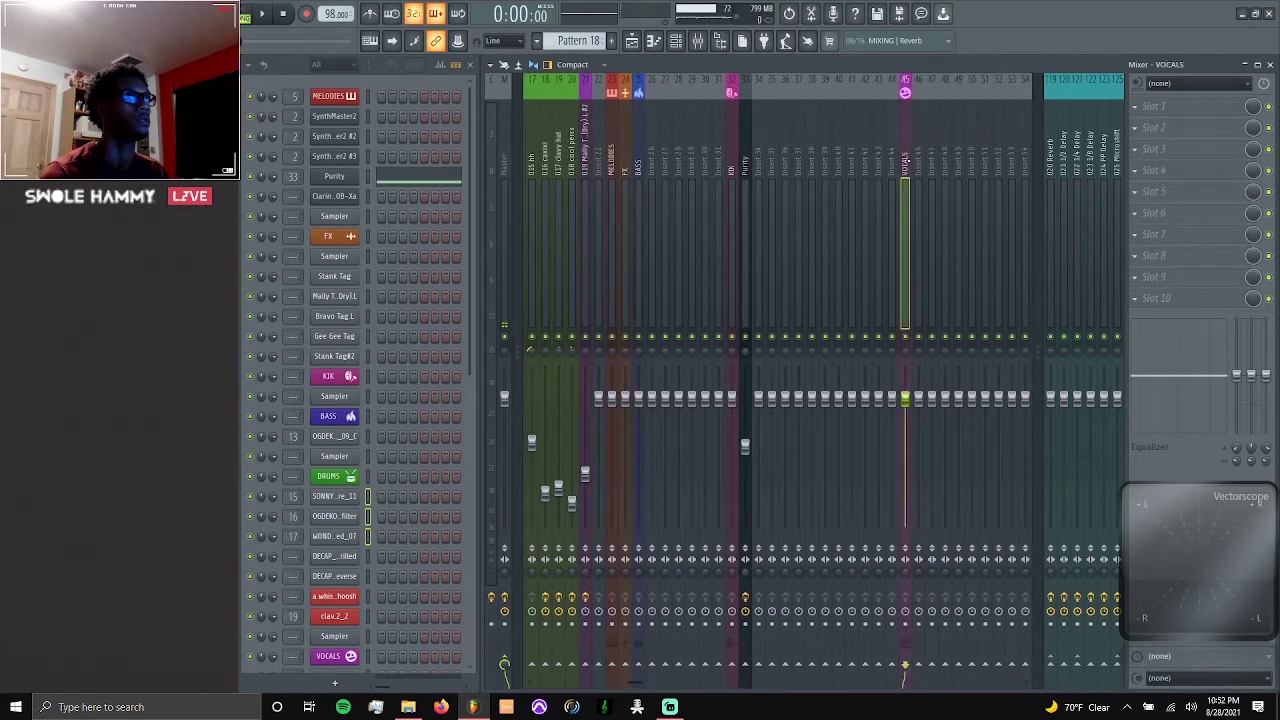
key(alt+Left)
key(alt+Left)
key(alt+Left)
key(alt+Left)
key(alt+Left)
key(alt+Left)
key(alt+Left)
key(alt+Left)
key(alt+Left)
key(alt+Left)
key(alt+Left)
key(alt+Left)
key(alt+Left)
key(alt+Left)
key(alt+Left)
key(alt+Left)
key(alt+Left)
key(alt+Left)
key(alt+Left)
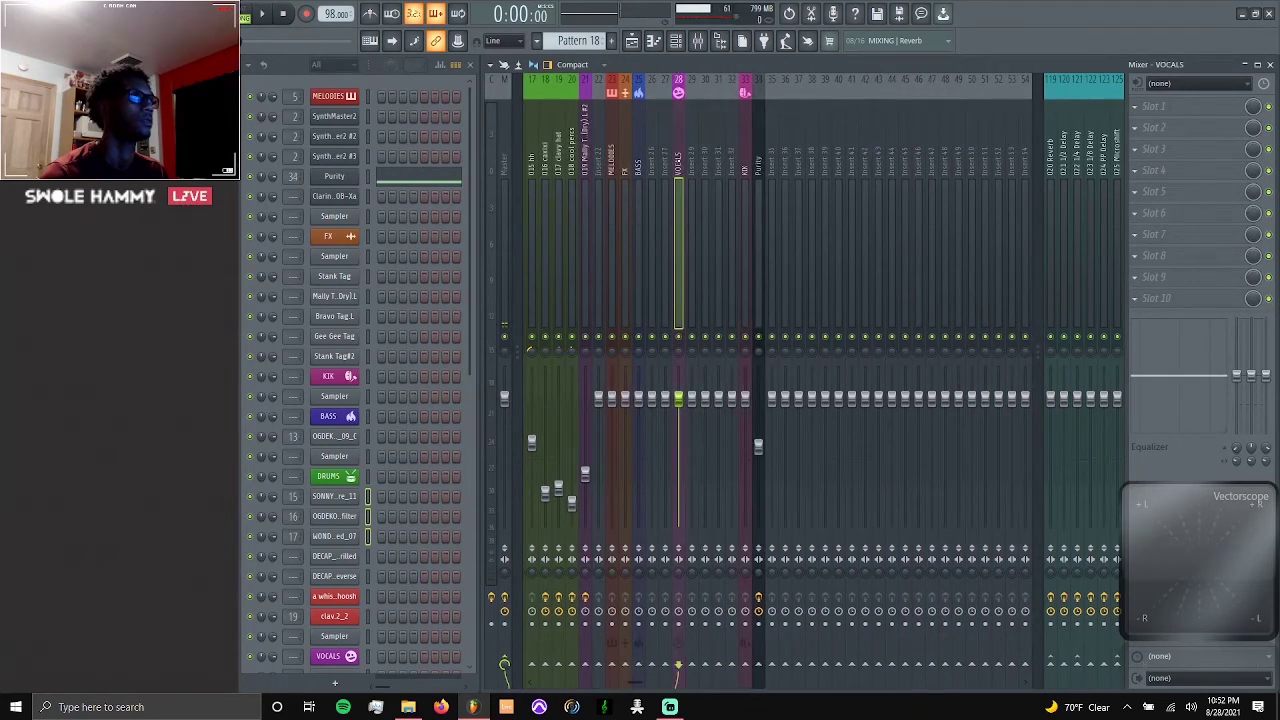
- Move the KIK track to insert 25, between the FX and BASS tracks
click(745, 147)
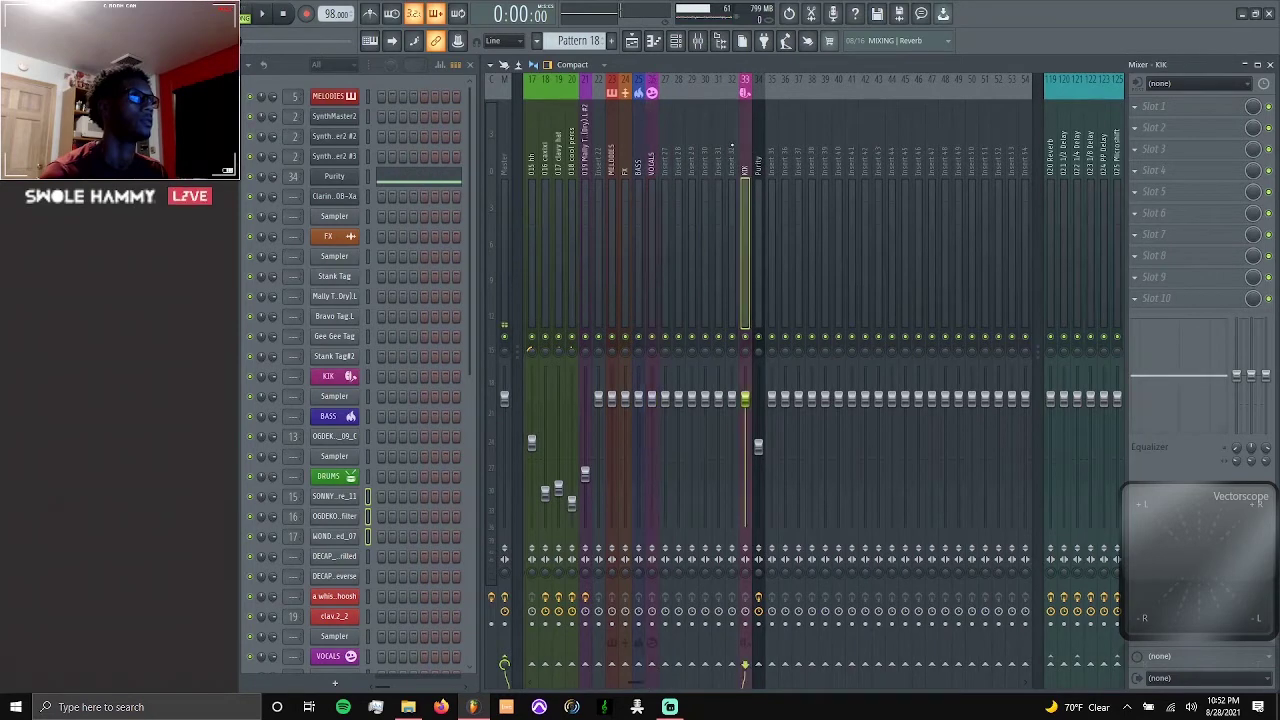
key(alt+Left)
key(alt+Left)
key(alt+Left)
key(alt+Left)
key(alt+Left)
key(alt+Left)
key(alt+Left)
key(alt+Left)
key(alt+Left)
key(alt+Left)
key(alt+Right)
key(alt+Right)
scroll(665, 155, up, 9)
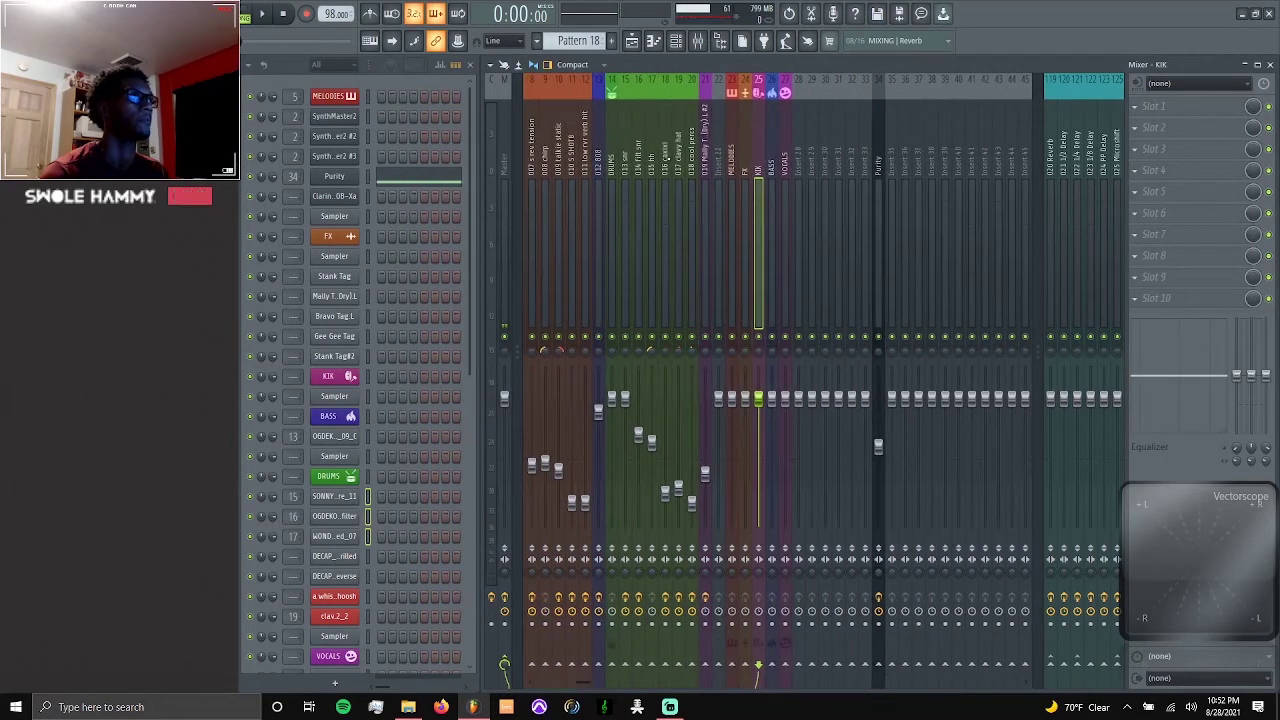
- Select two adjacent empty inserts and move them ahead of the MELODIES track, onto inserts 23 and 24
click(800, 156)
key(shift+Right)
key(alt+Left)
key(alt+Left)
key(alt+Left)
key(alt+Left)
key(alt+Left)
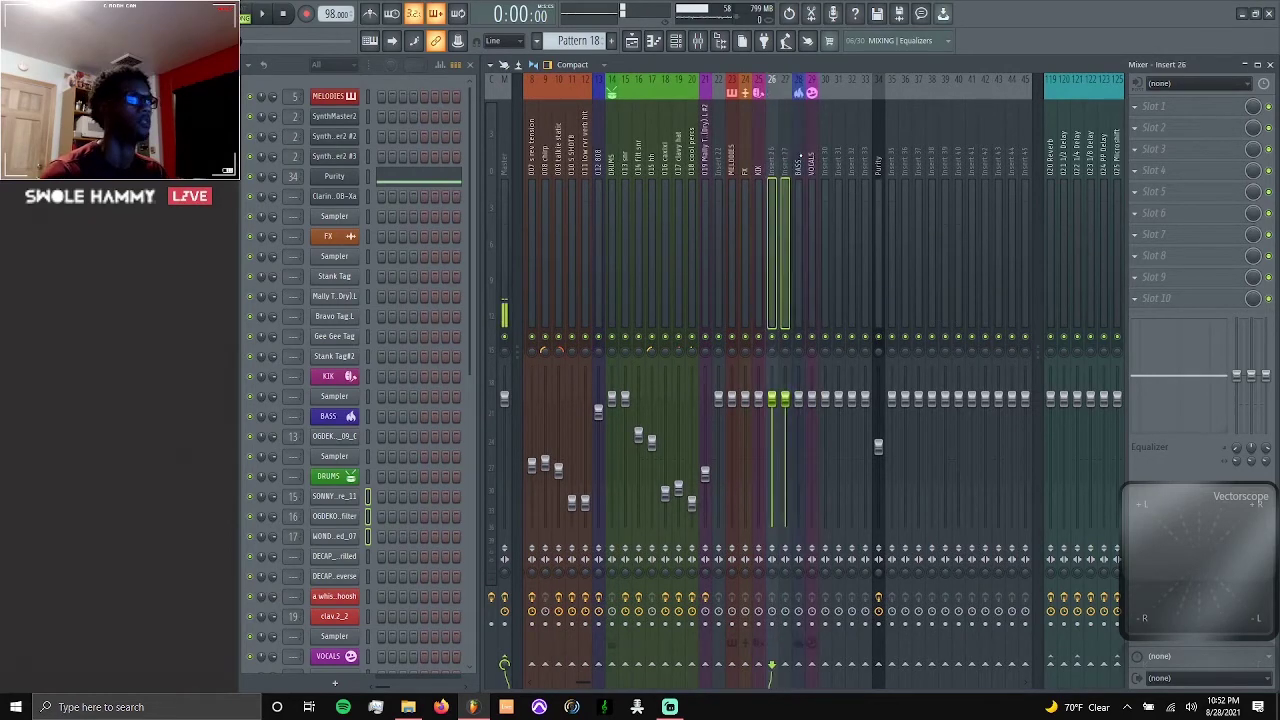
scroll(617, 215, up, 7)
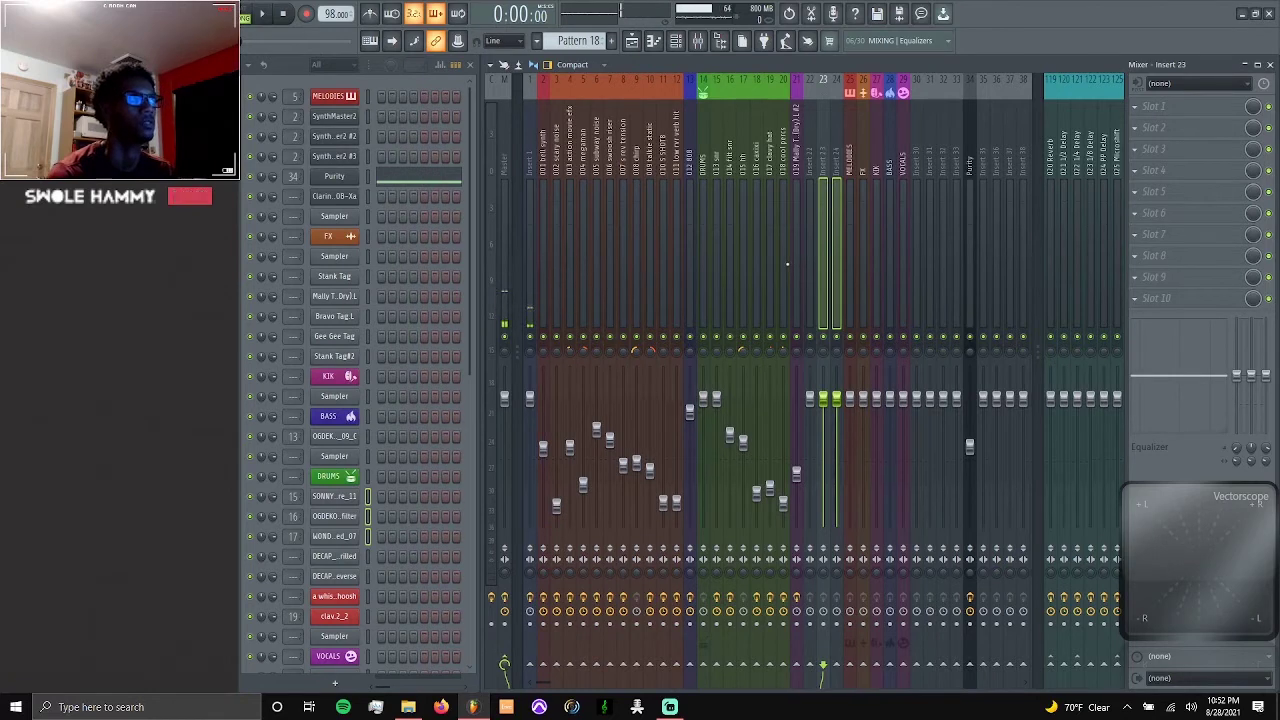
- Move the DRUMS track to insert 28, between the BASS and VOCALS tracks
drag(695, 127, 890, 126)
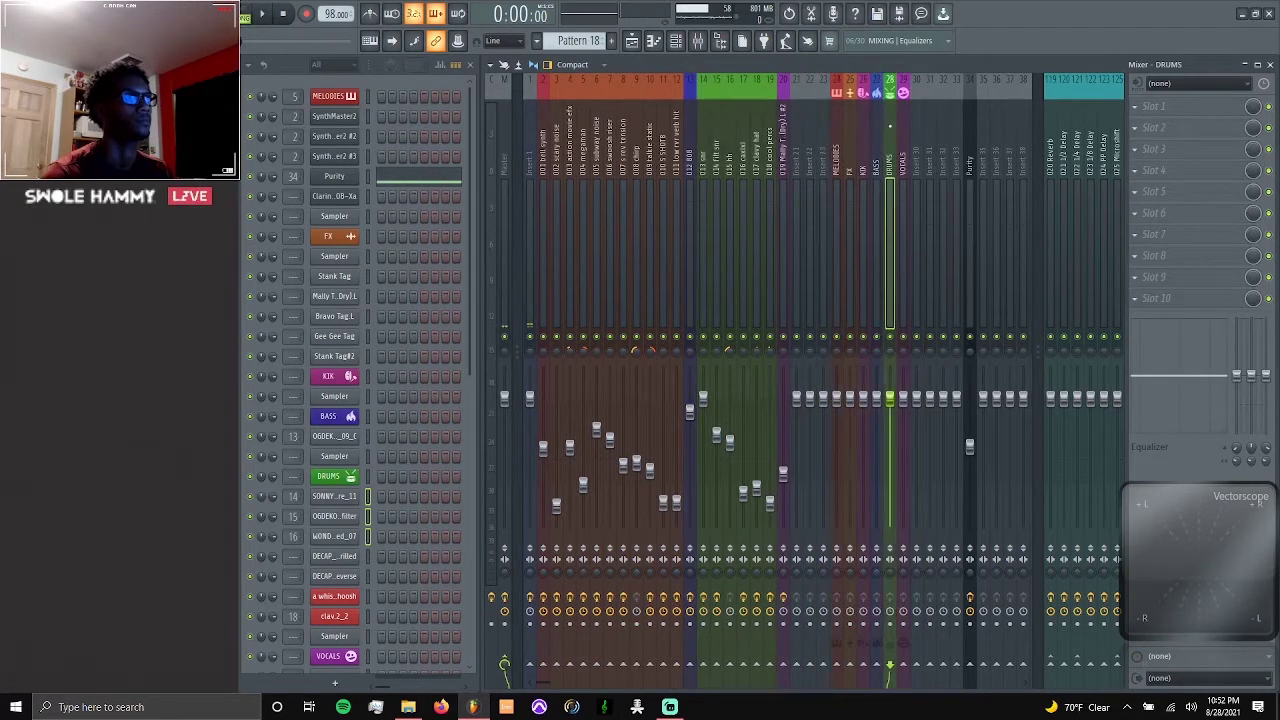
- Review the effects loaded on the Purity, scary noise, swoosh riser and caxixi tracks, inspecting the caxixi track's Fruity parametric EQ 2 curve
click(972, 187)
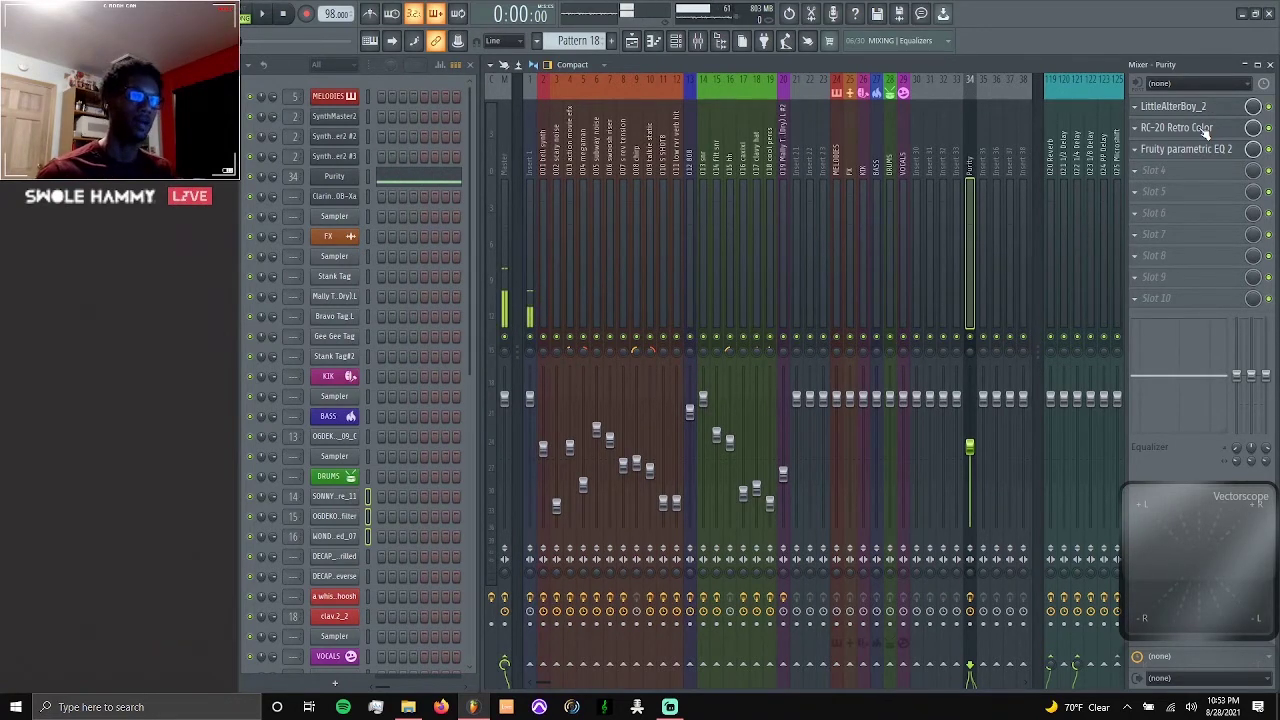
click(556, 220)
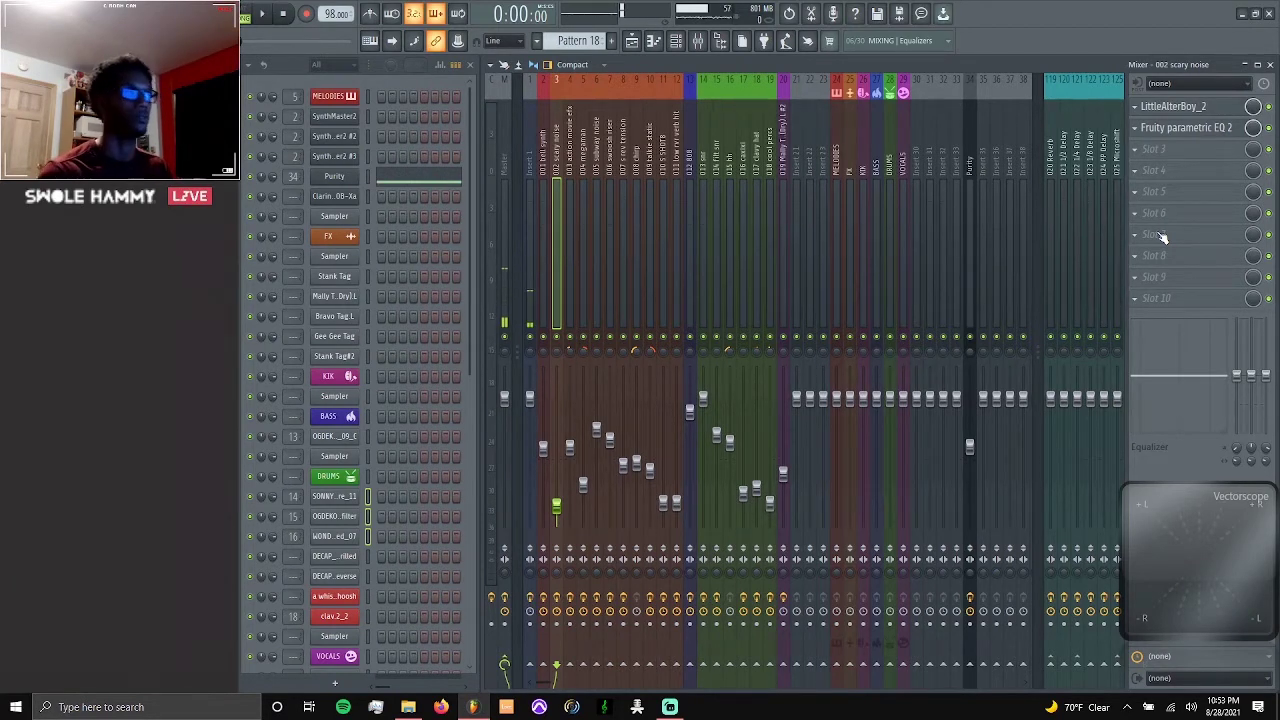
click(610, 152)
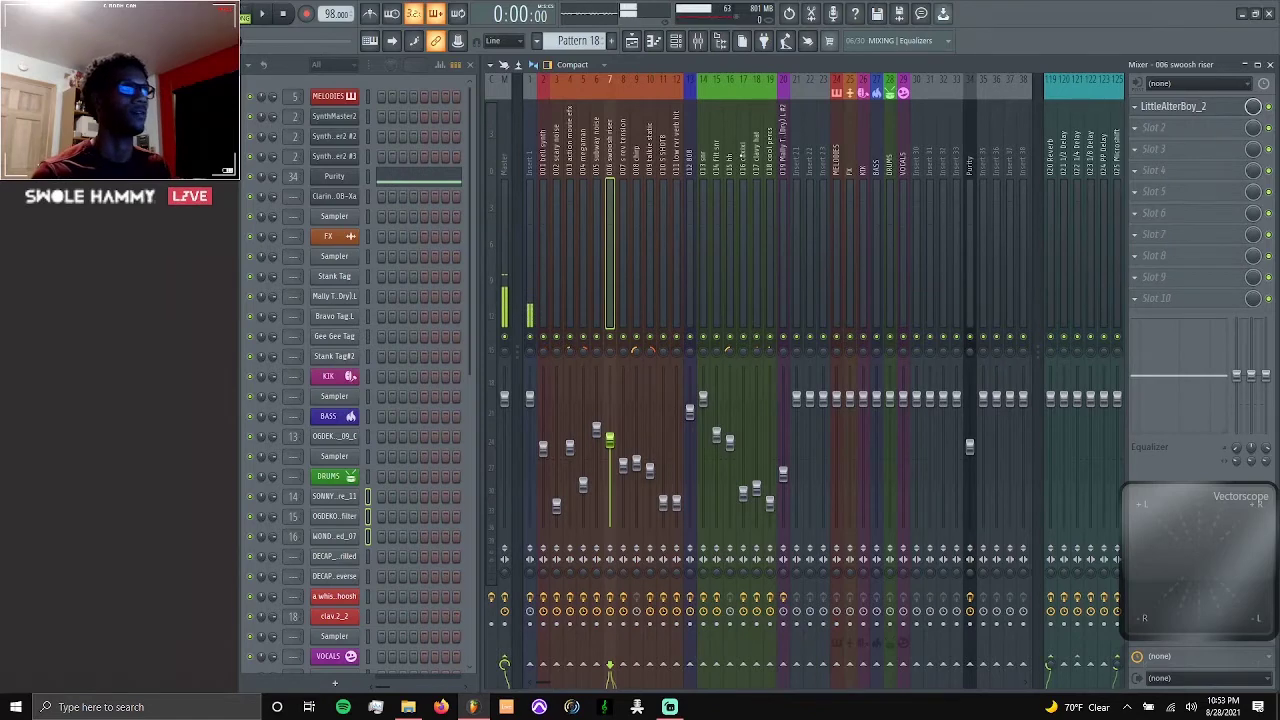
click(743, 152)
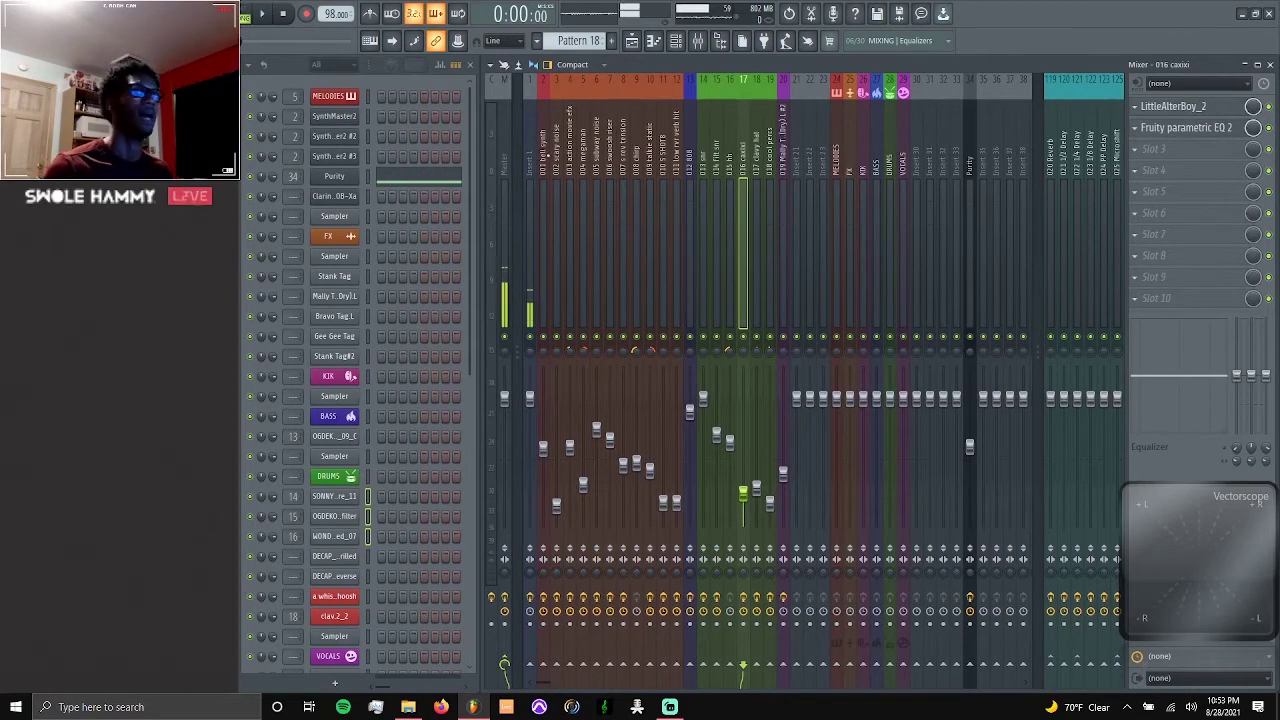
click(1180, 129)
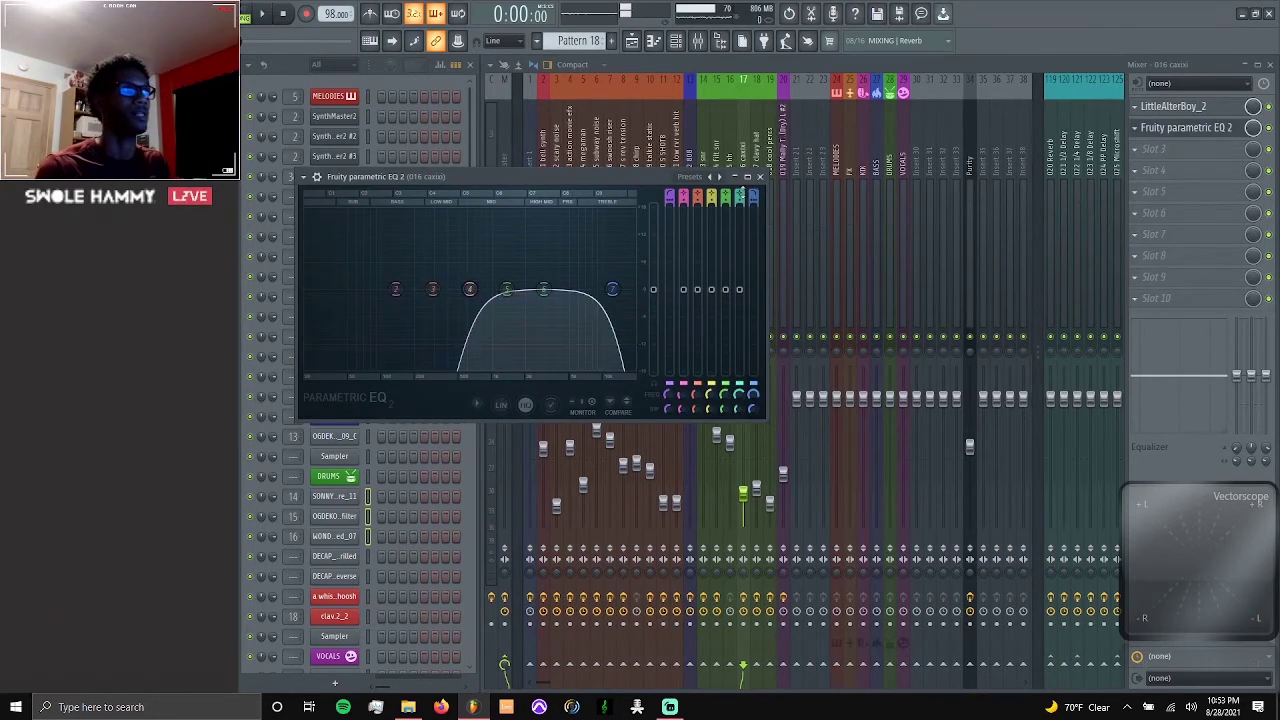
click(759, 176)
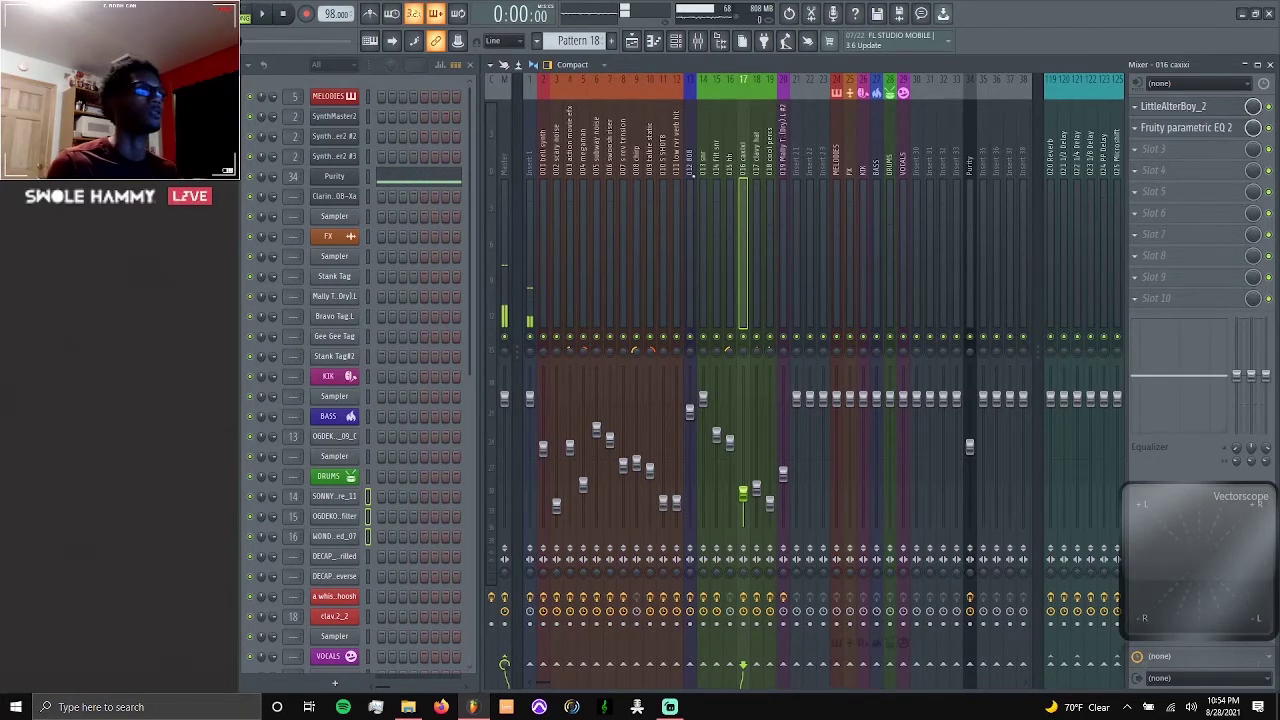
- Check the effects on the 808 and low rvr verb hit tracks, inspecting the EQ curve of low rvr verb hit
key(Left)
key(Left)
key(Left)
key(Left)
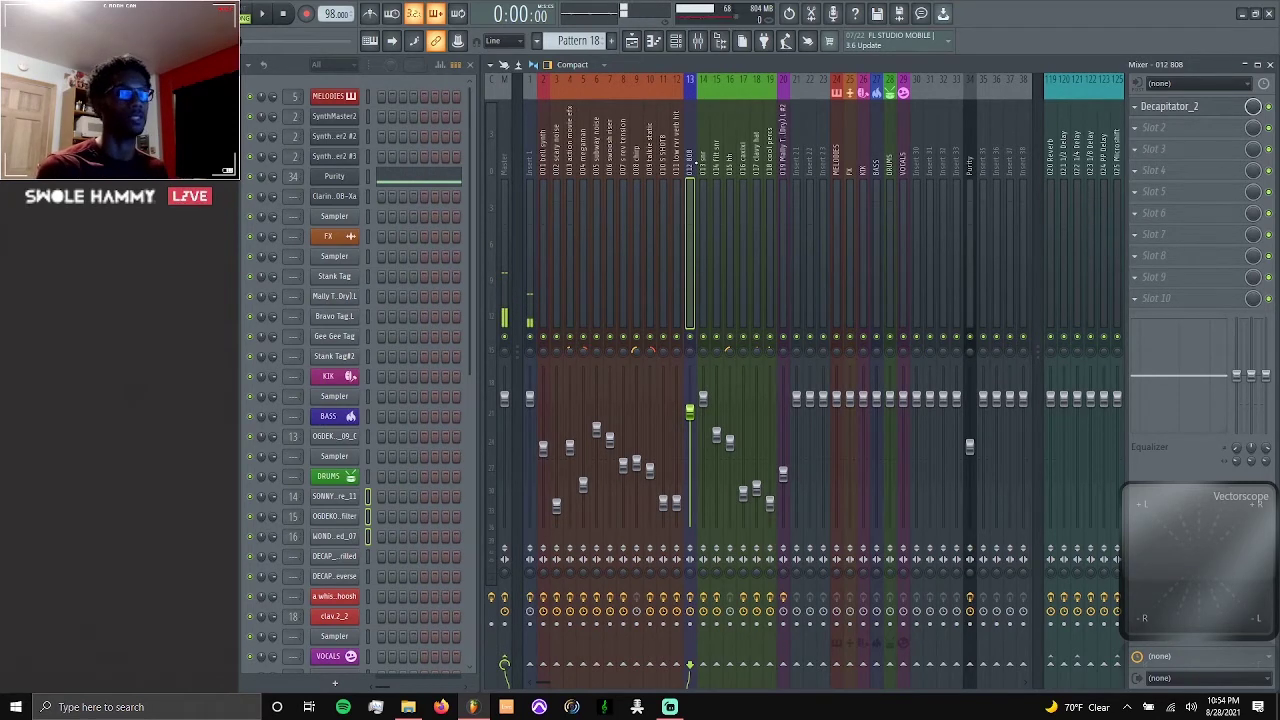
click(677, 150)
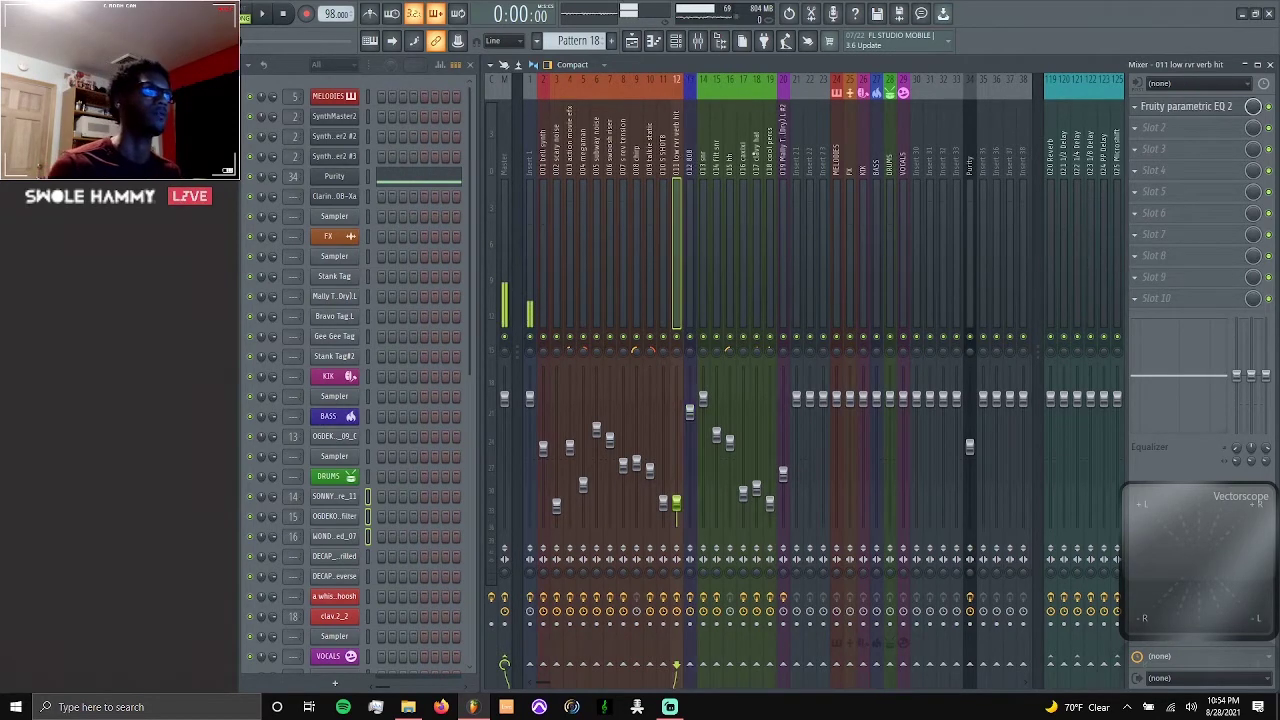
click(1196, 110)
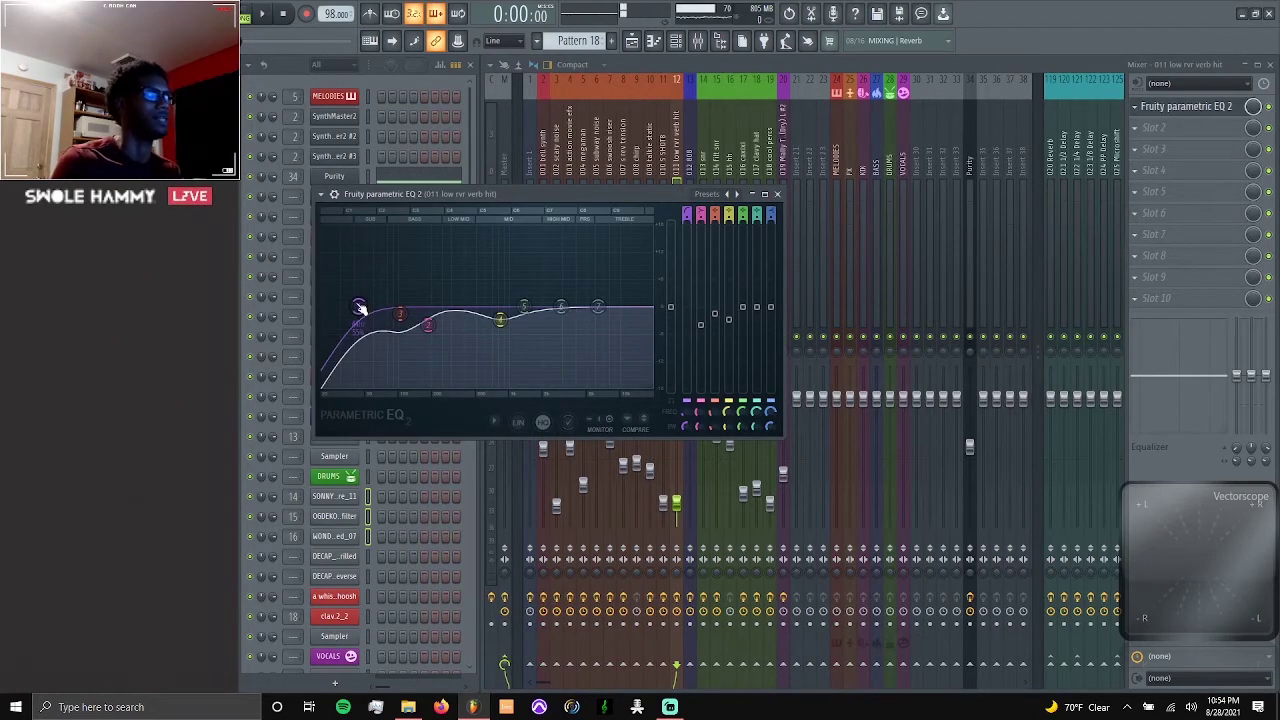
click(689, 402)
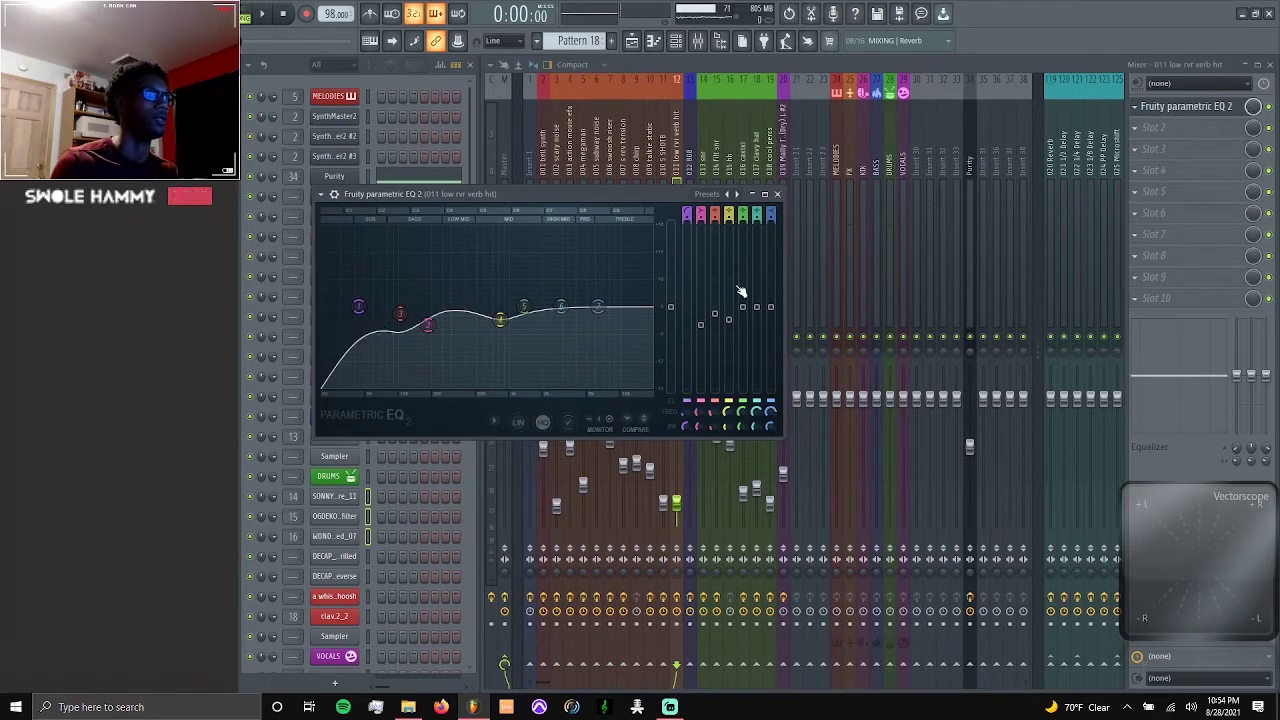
click(777, 194)
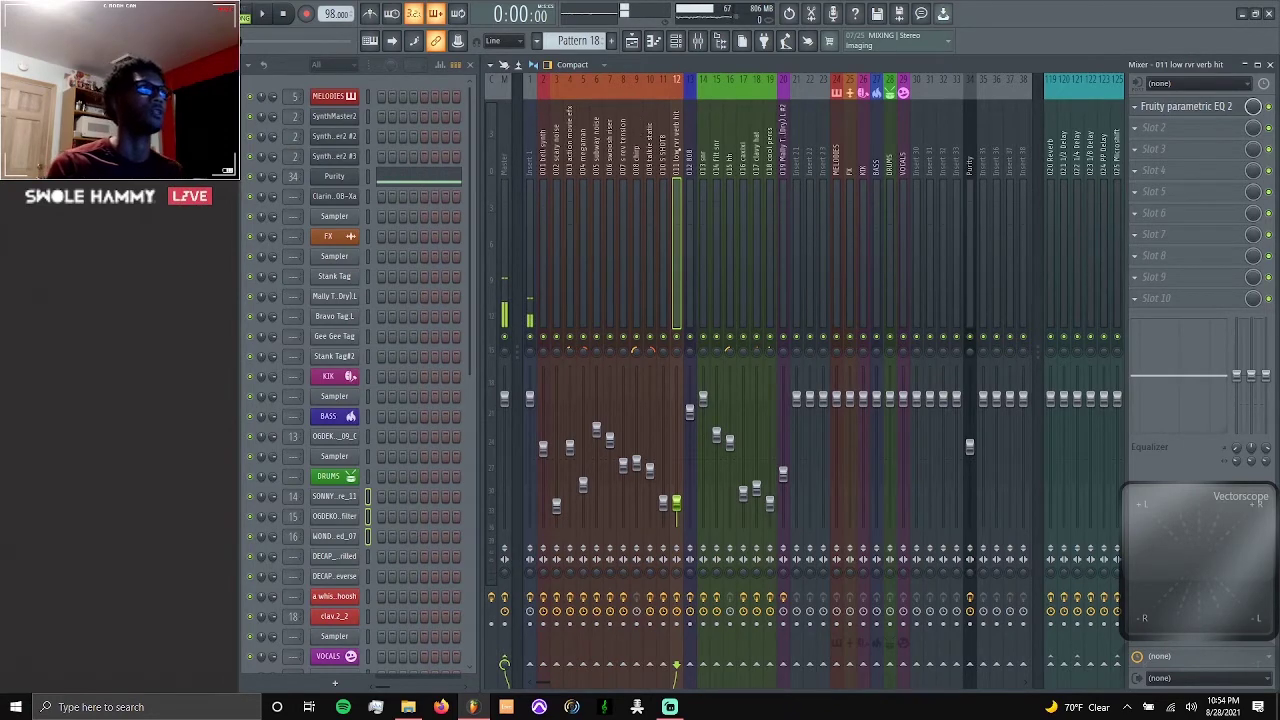
- Briefly inspect the Fruity parametric EQ 2 on the talkie static track
key(Left)
key(Left)
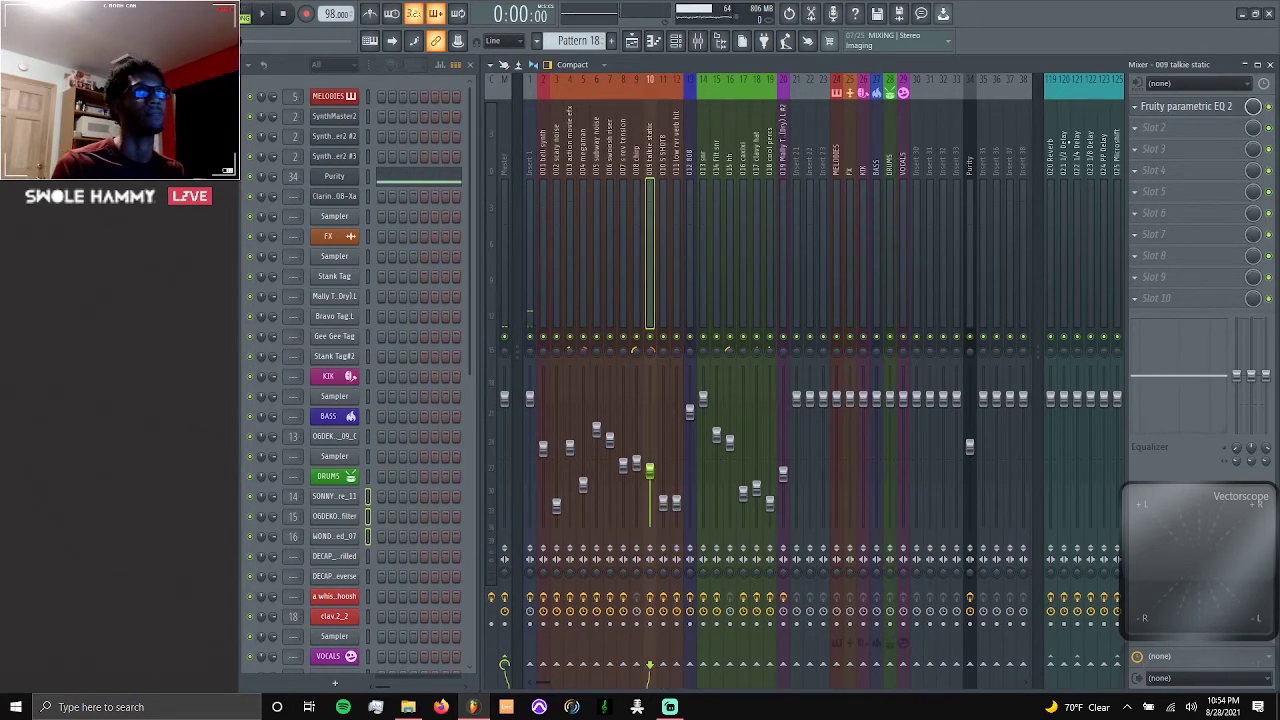
click(1196, 110)
click(1197, 111)
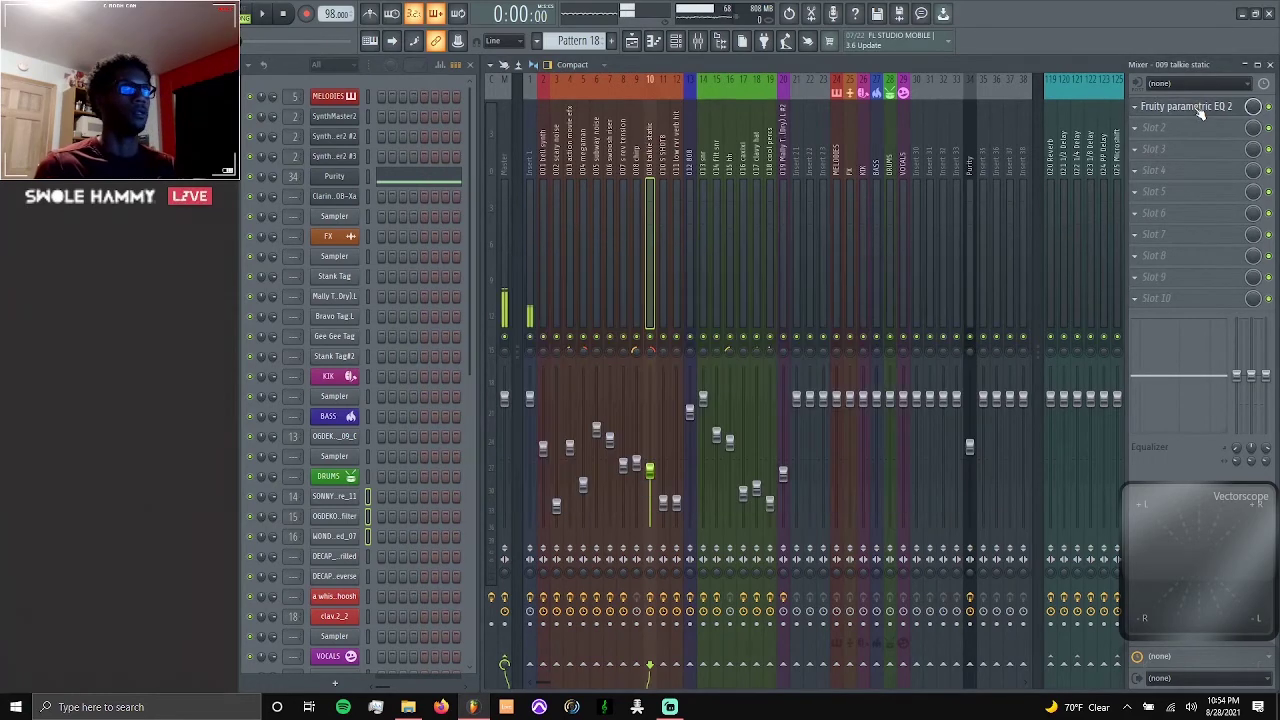
- Inspect the Fruity parametric EQ 2 on the S SHOT8 track and switch that effect off
key(Right)
click(1197, 111)
click(1197, 111)
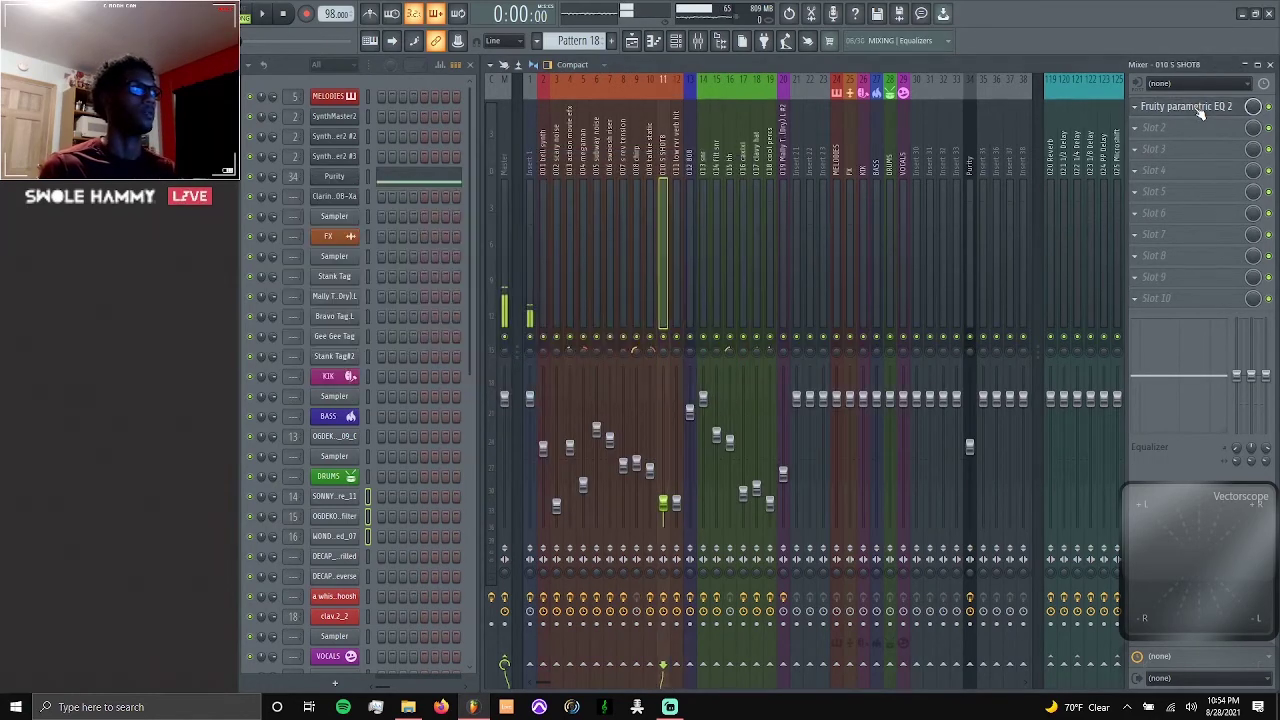
click(1198, 110)
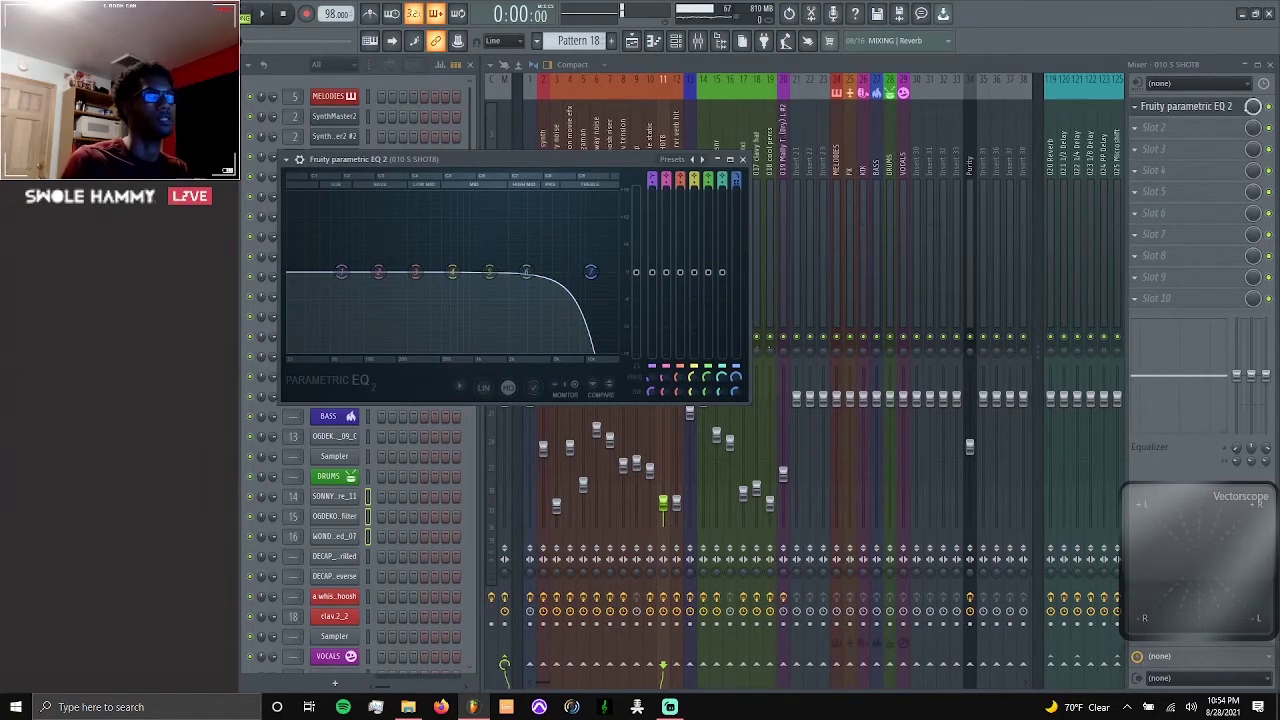
click(1271, 108)
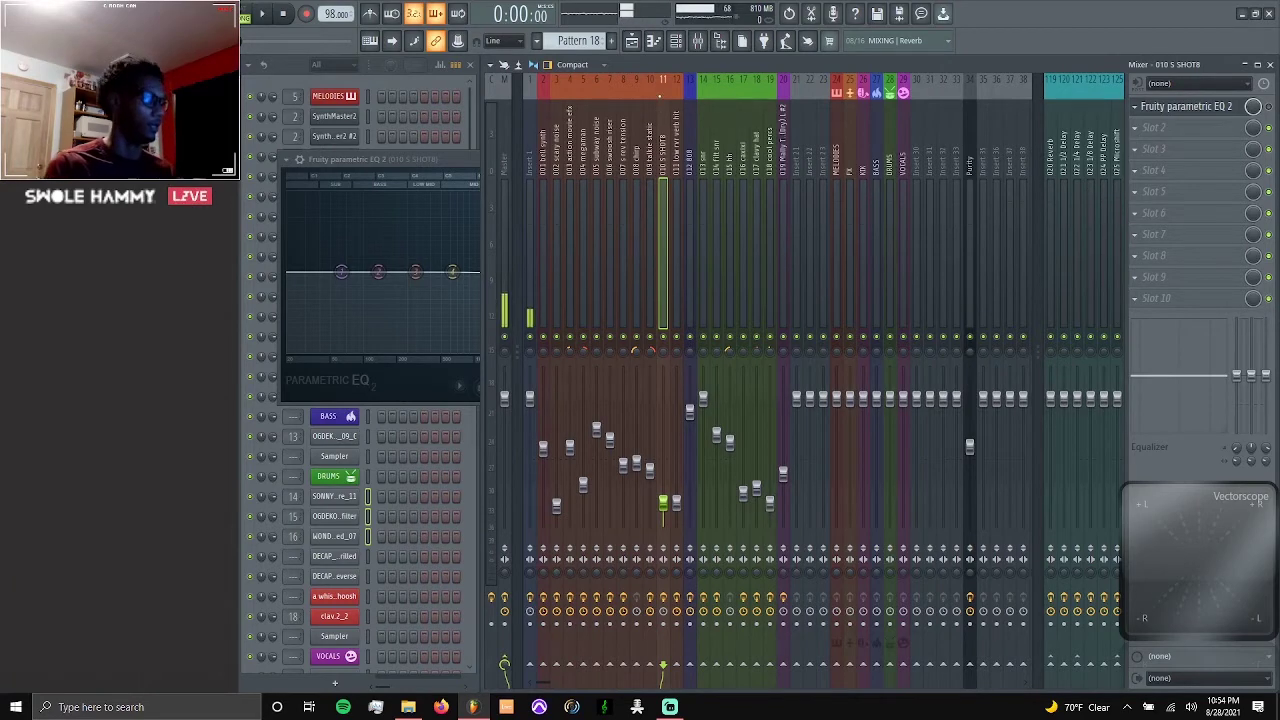
- Add a low-pass note to the S SHOT8 track's name, making it "010 S SHOT8 (lopass 11K0"
double_click(659, 96)
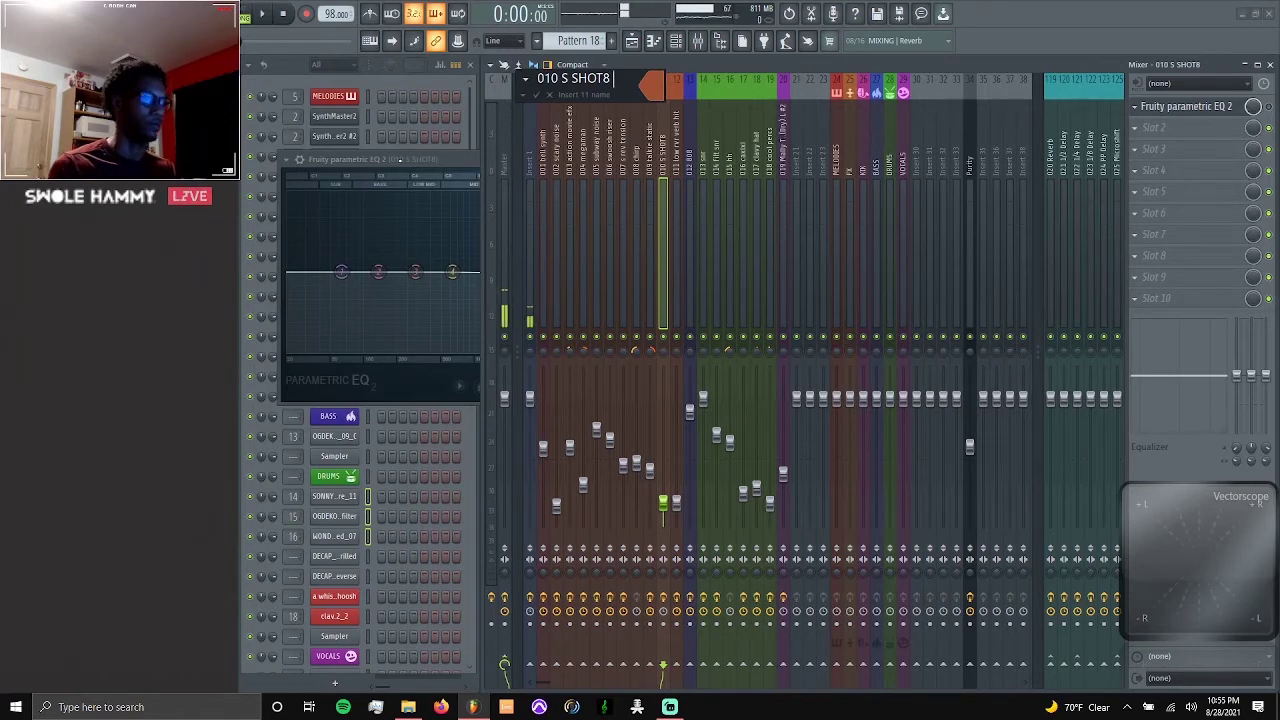
text(()
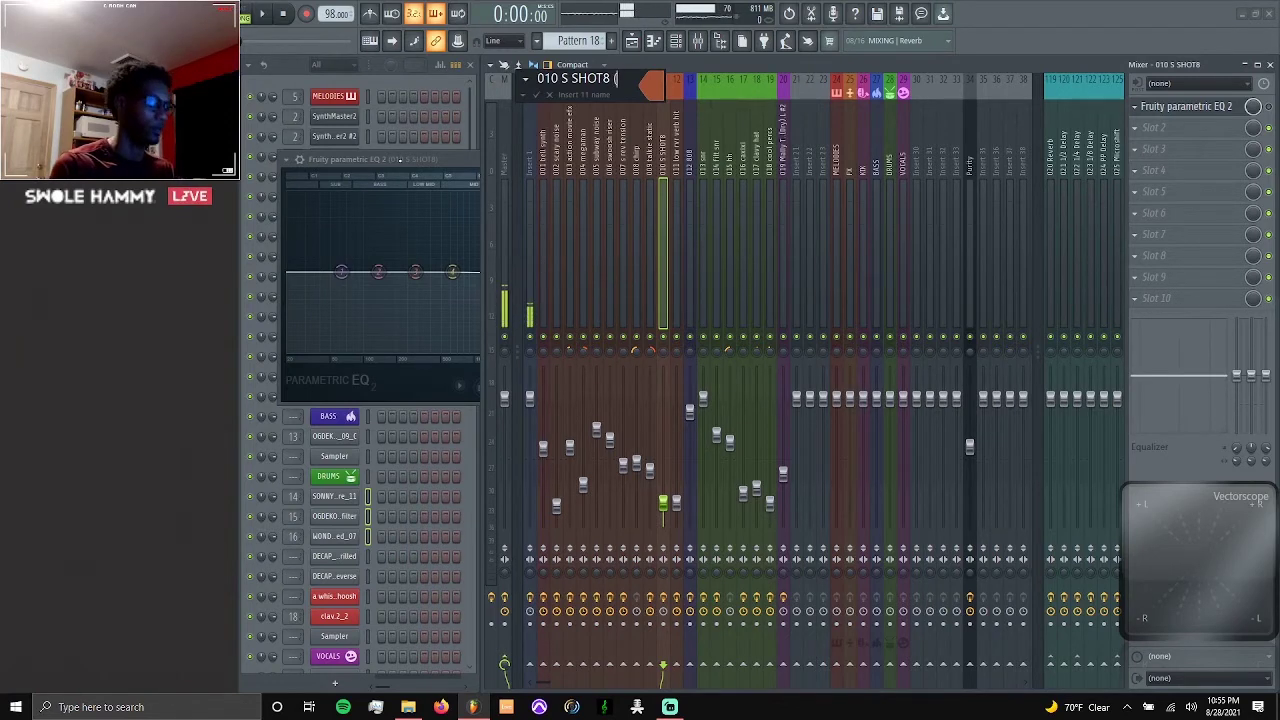
text(lopas)
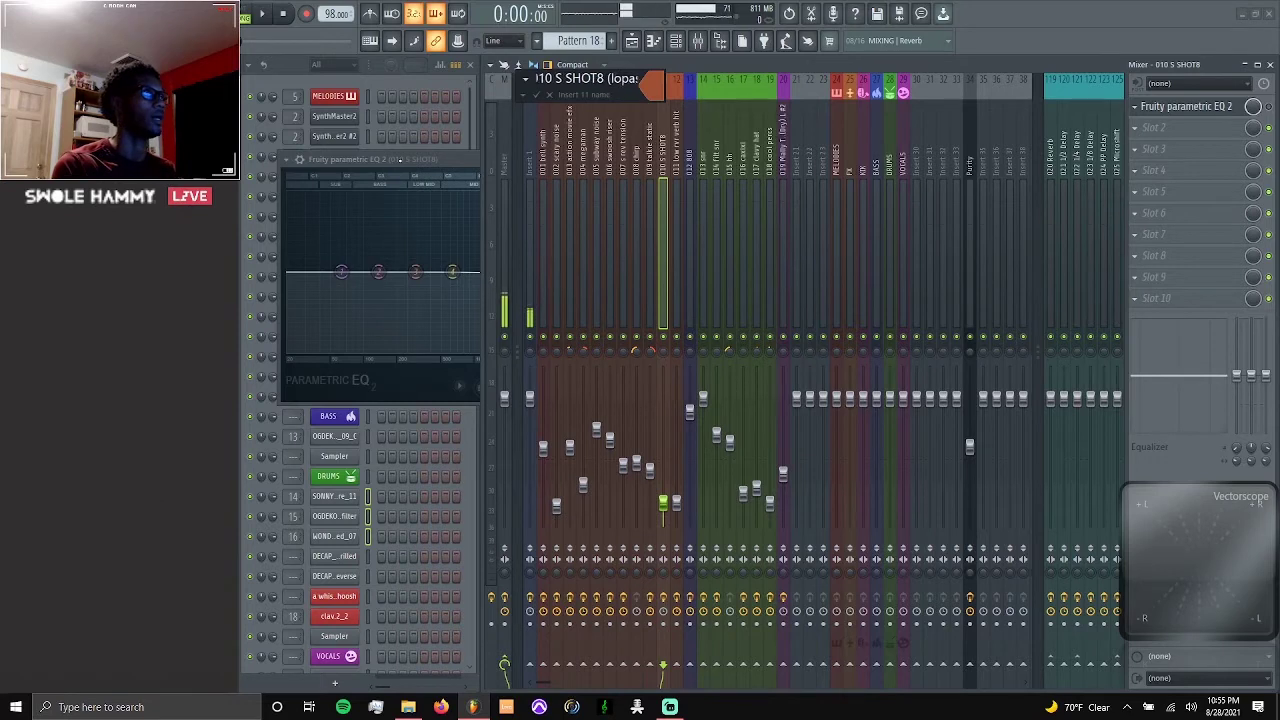
text(s 1)
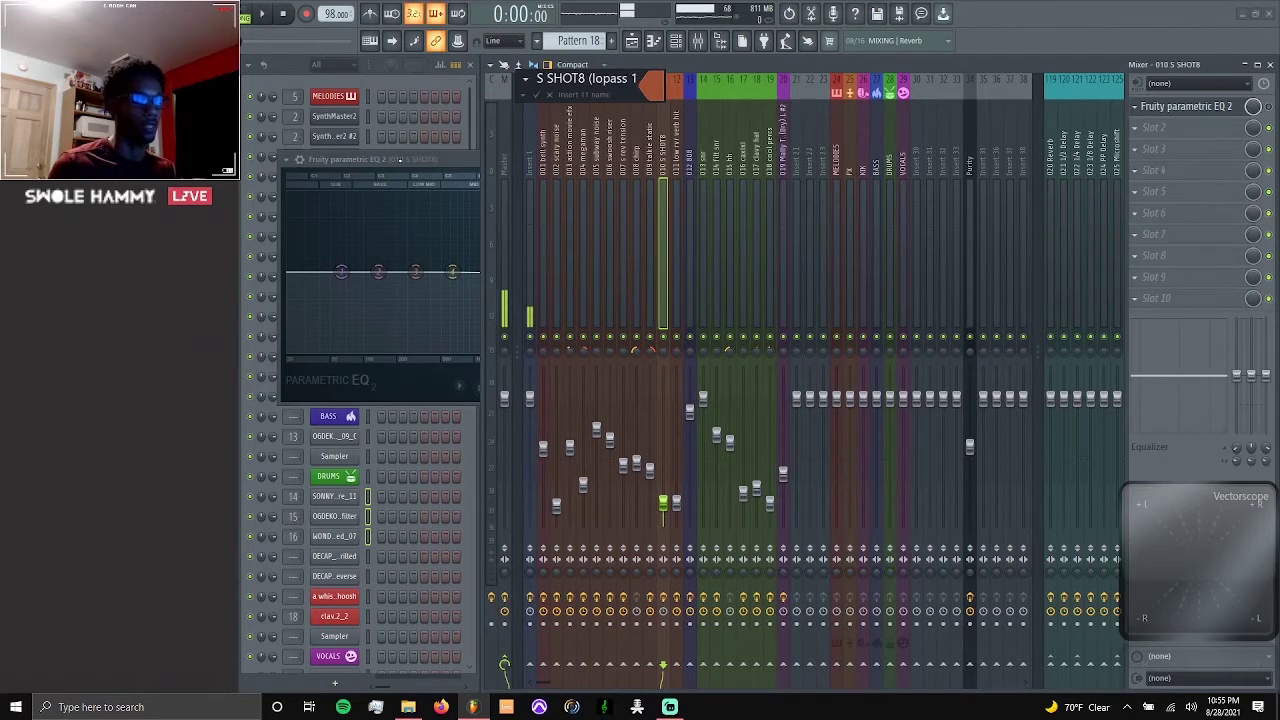
text(1kHz))
key(Return)
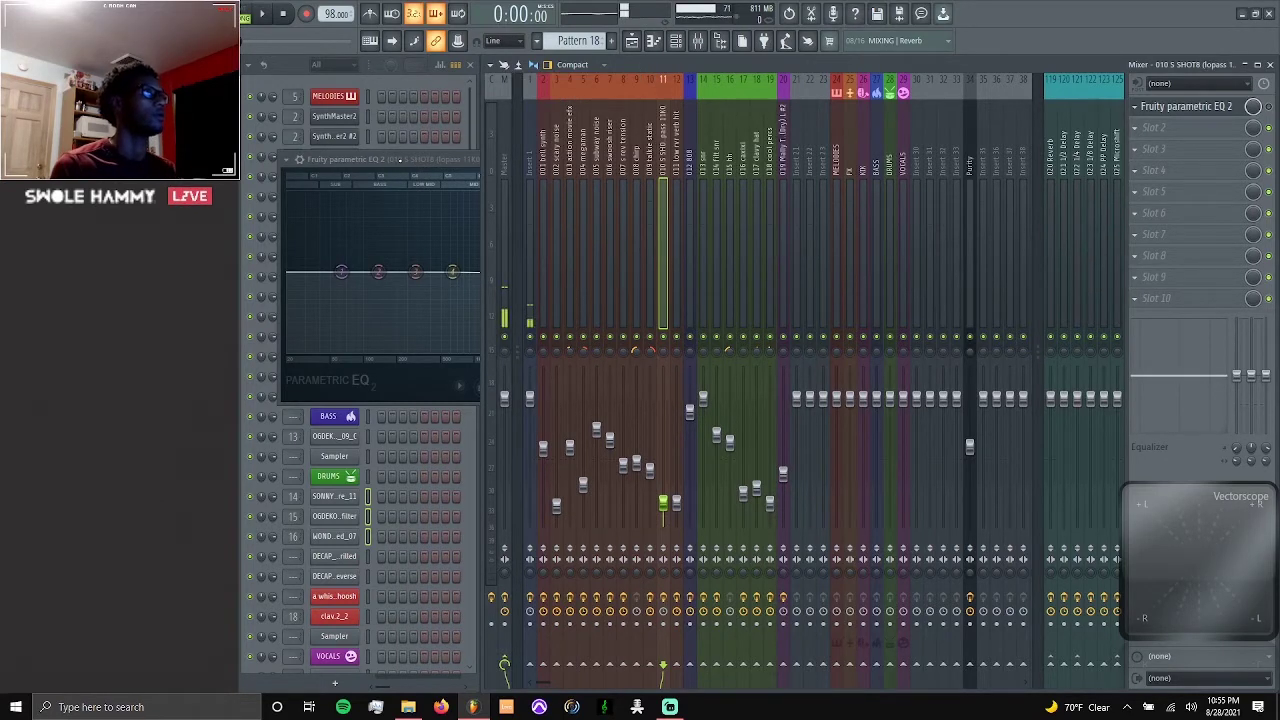
- Close the EQ window and correct the end of the S SHOT8 track's name to read "(lopass 11k)"
click(390, 160)
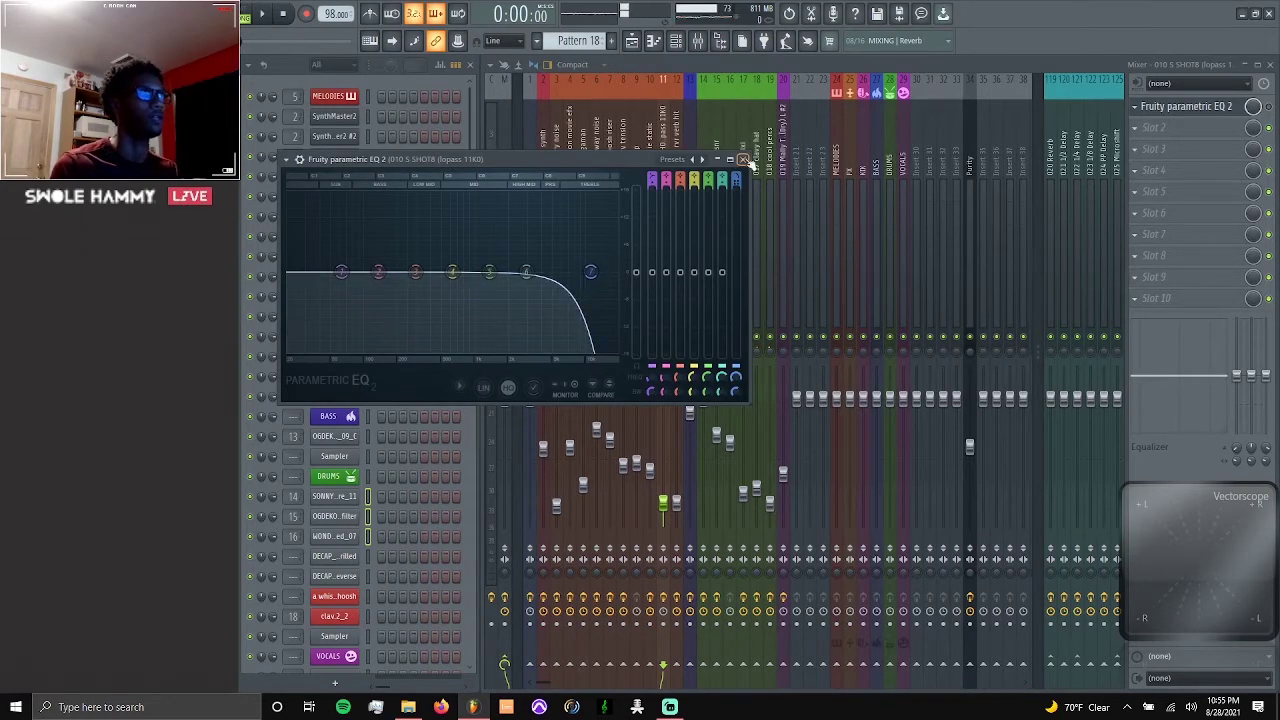
click(742, 159)
key(F2)
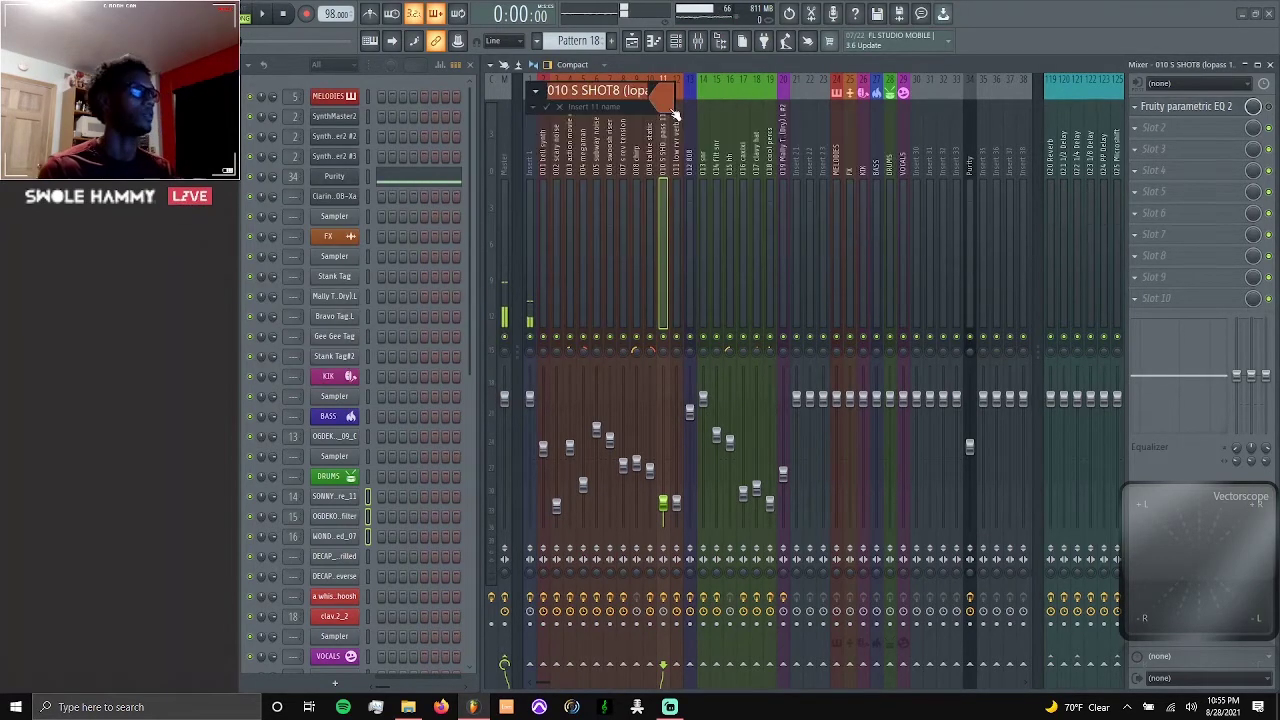
drag(633, 94, 643, 91)
click(645, 90)
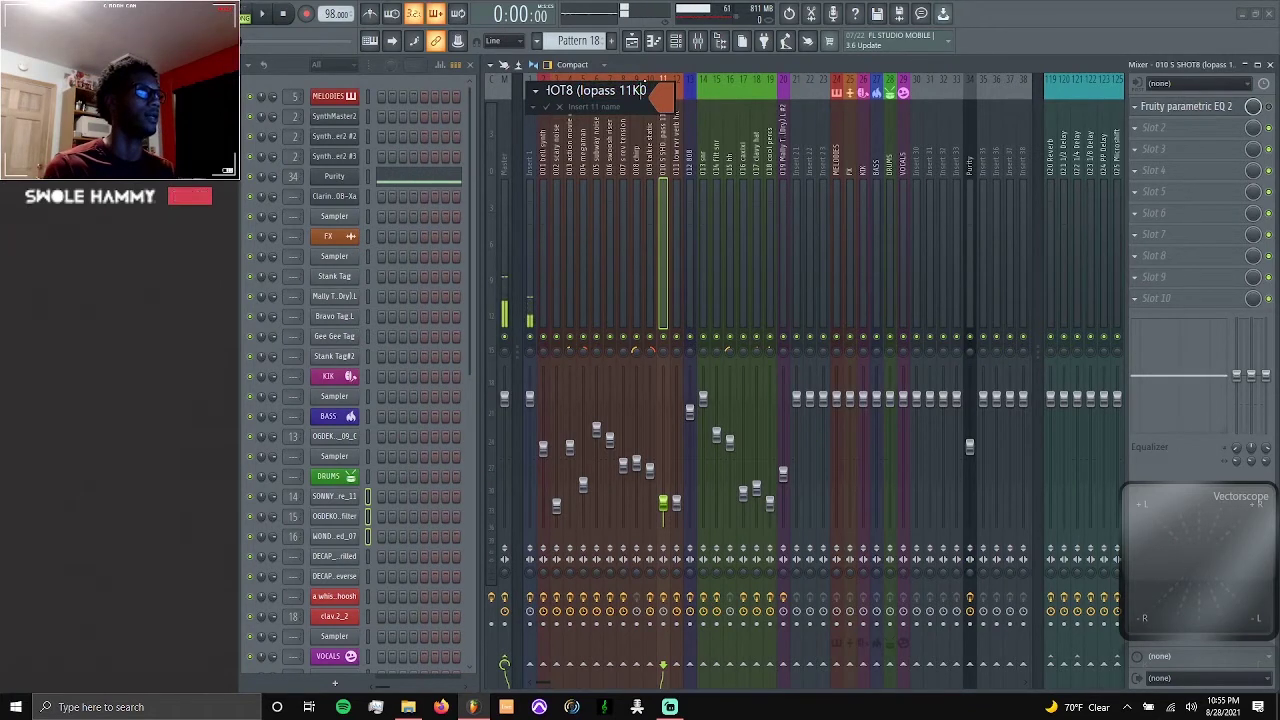
key(BackSpace)
key(BackSpace)
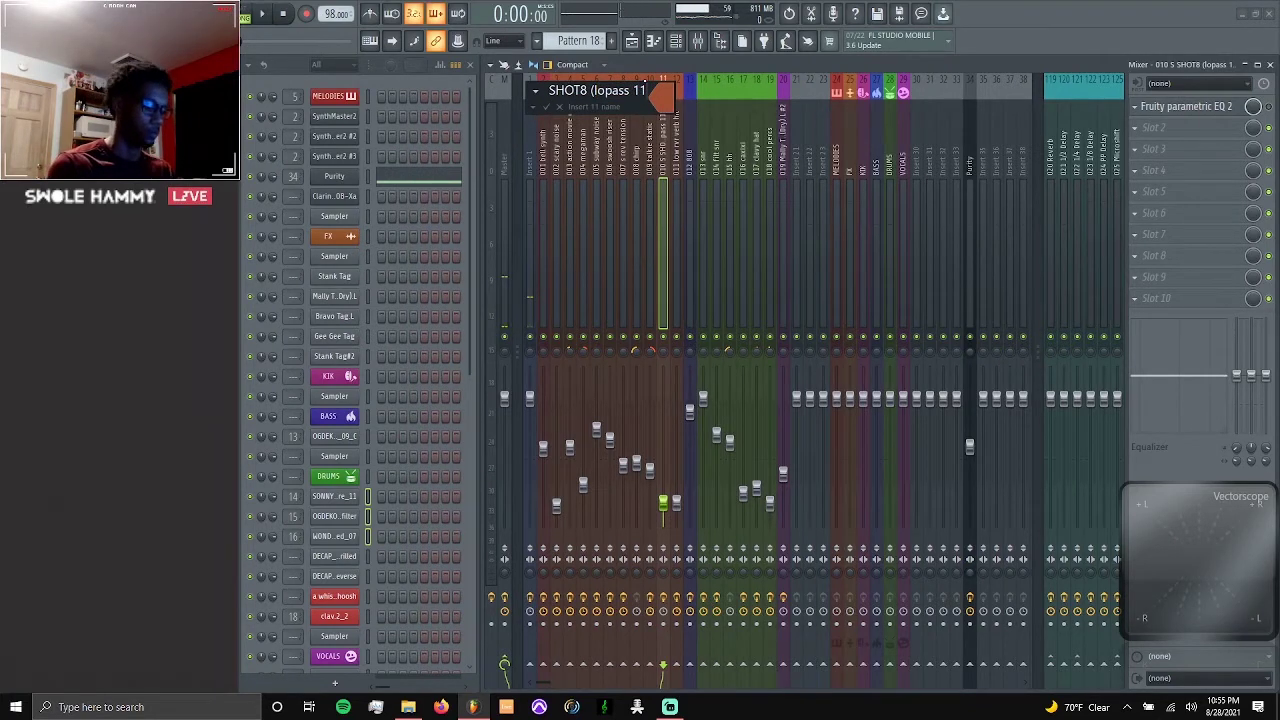
text(k))
key(Return)
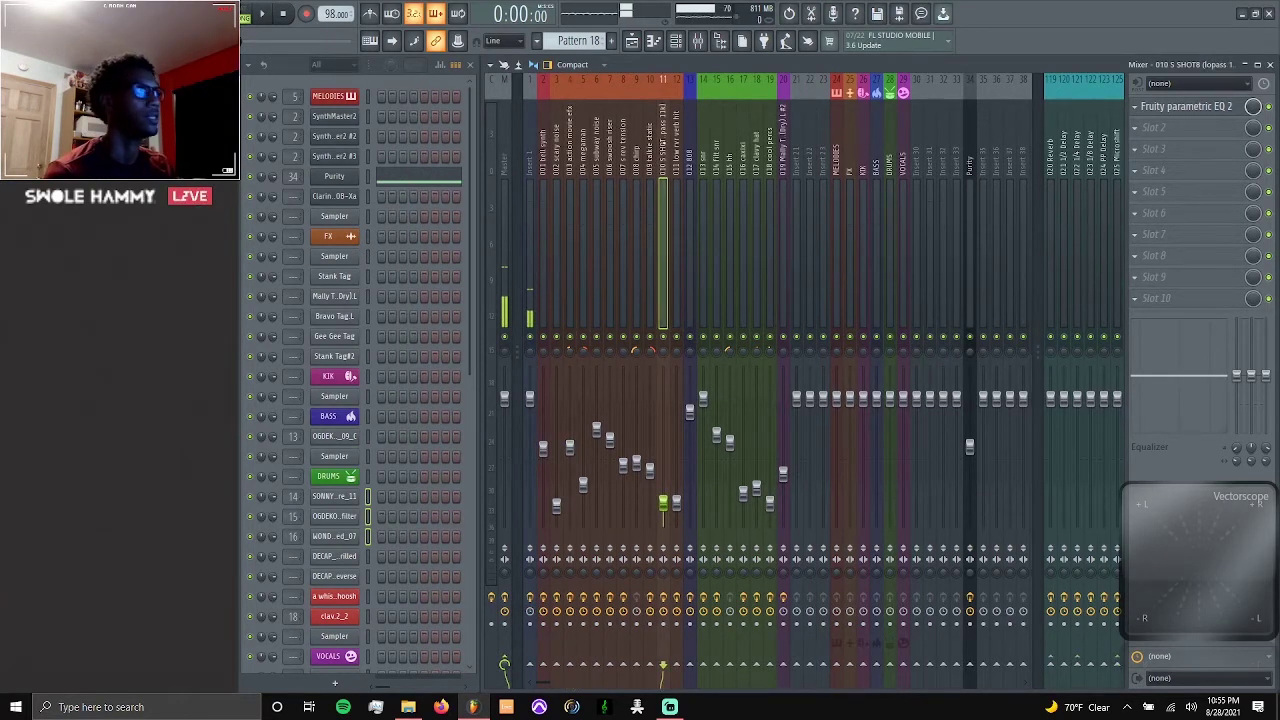
- Select the scary noise mixer track and start playing the playlist arrangement from bar 3
click(550, 560)
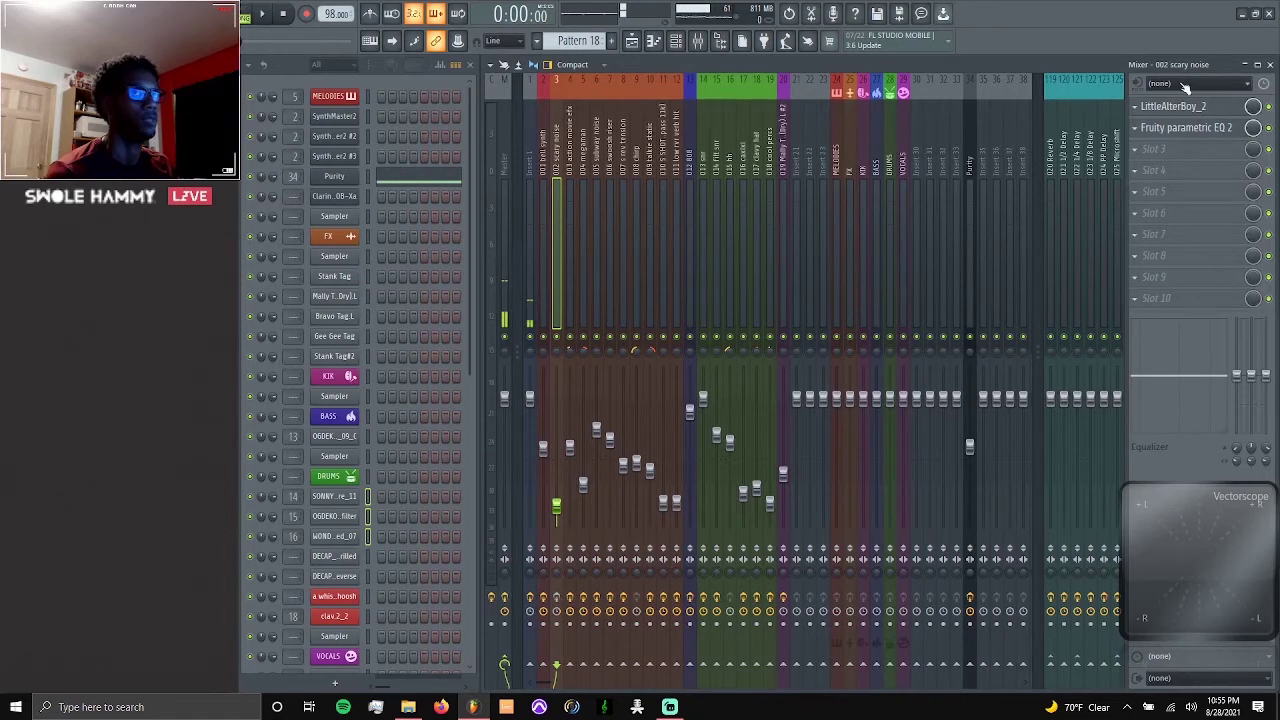
key(F5)
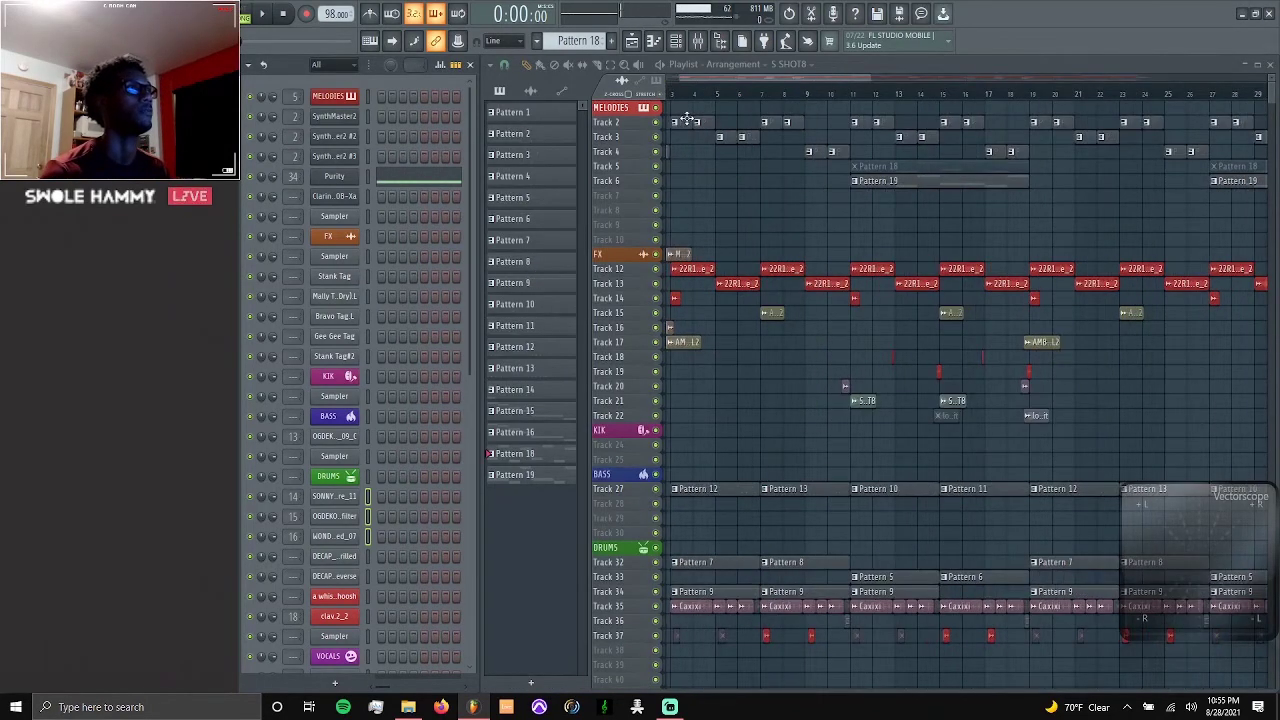
drag(704, 80, 690, 80)
click(711, 98)
key(space)
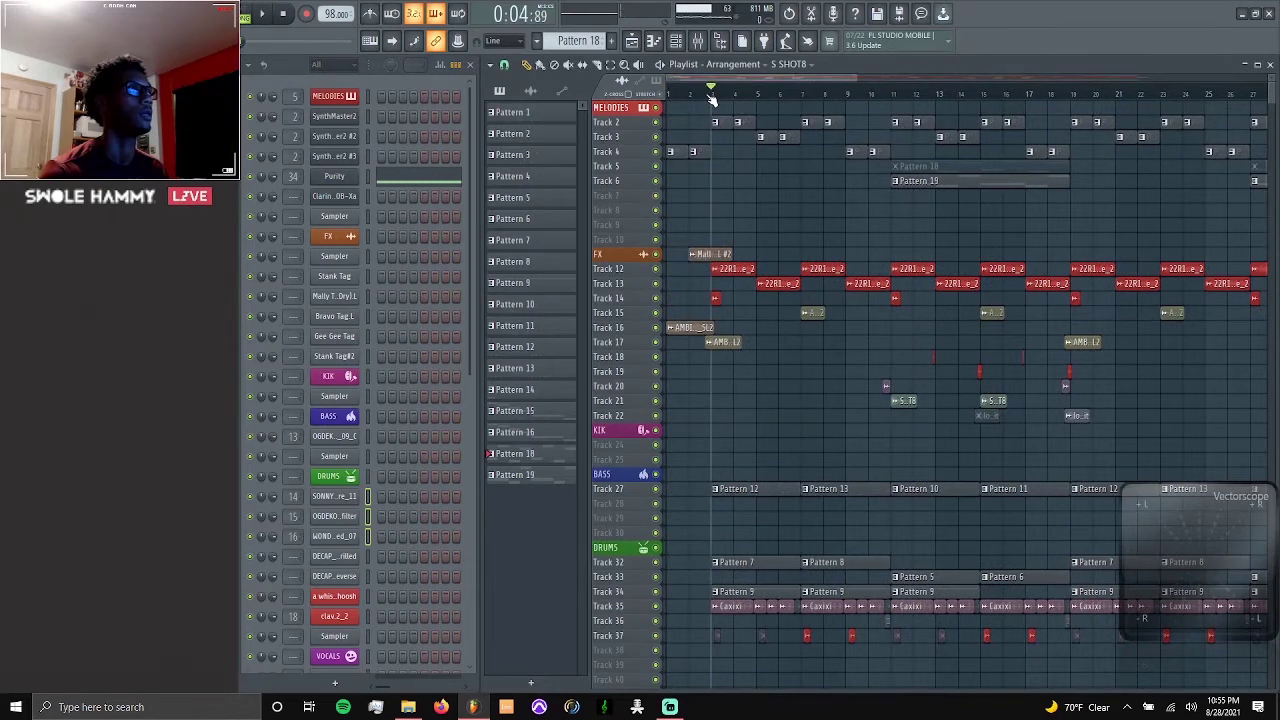
- Watch the mixer levels during playback, replay the passage once, stop it and return to the playlist
key(F9)
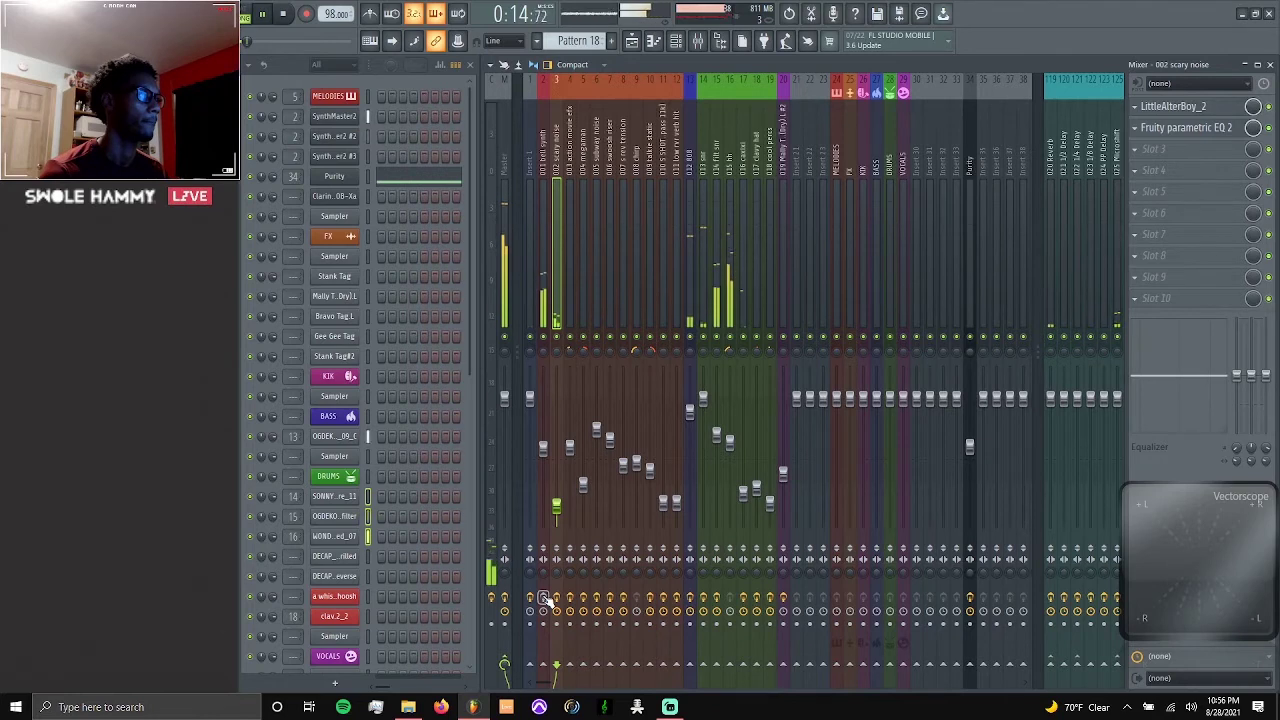
key(space)
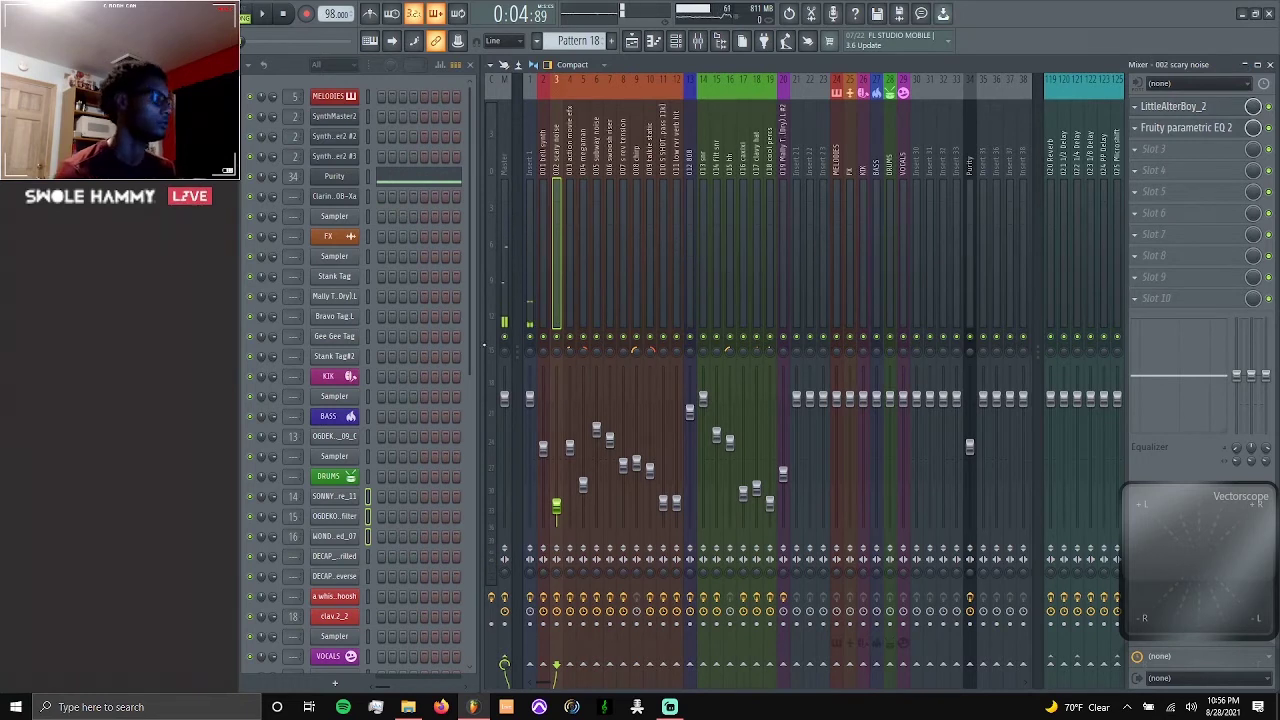
key(space)
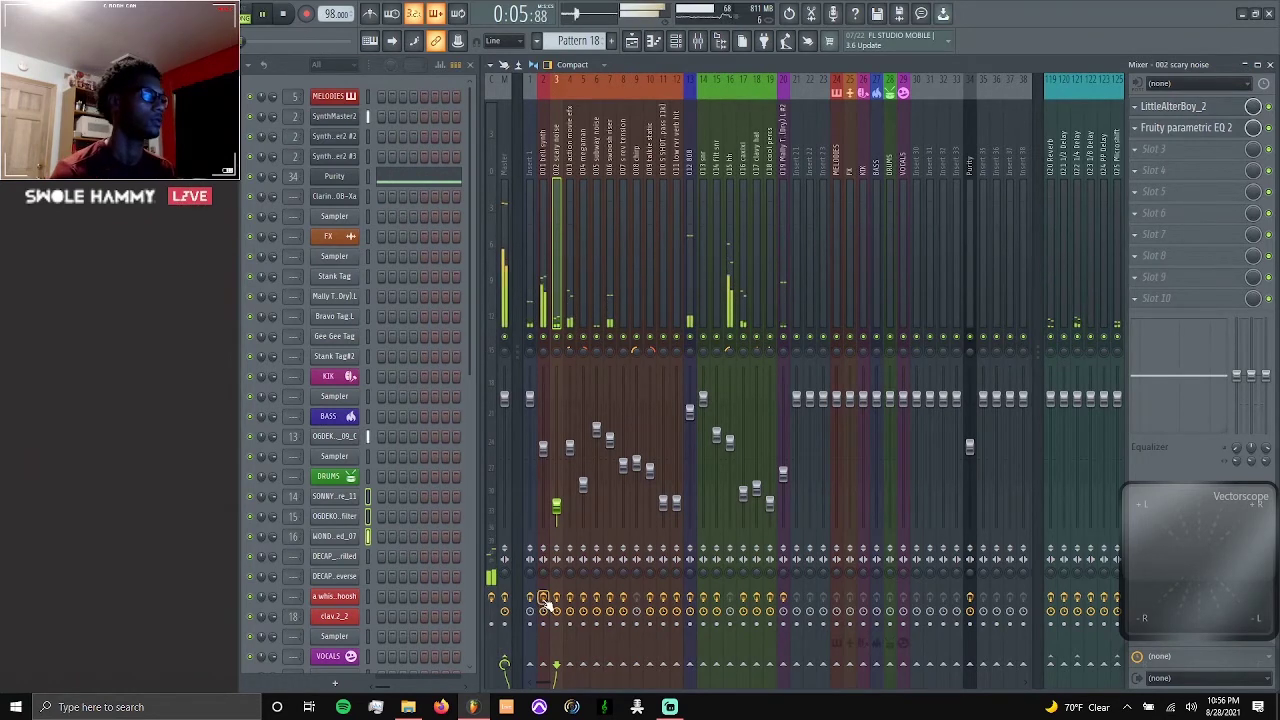
key(space)
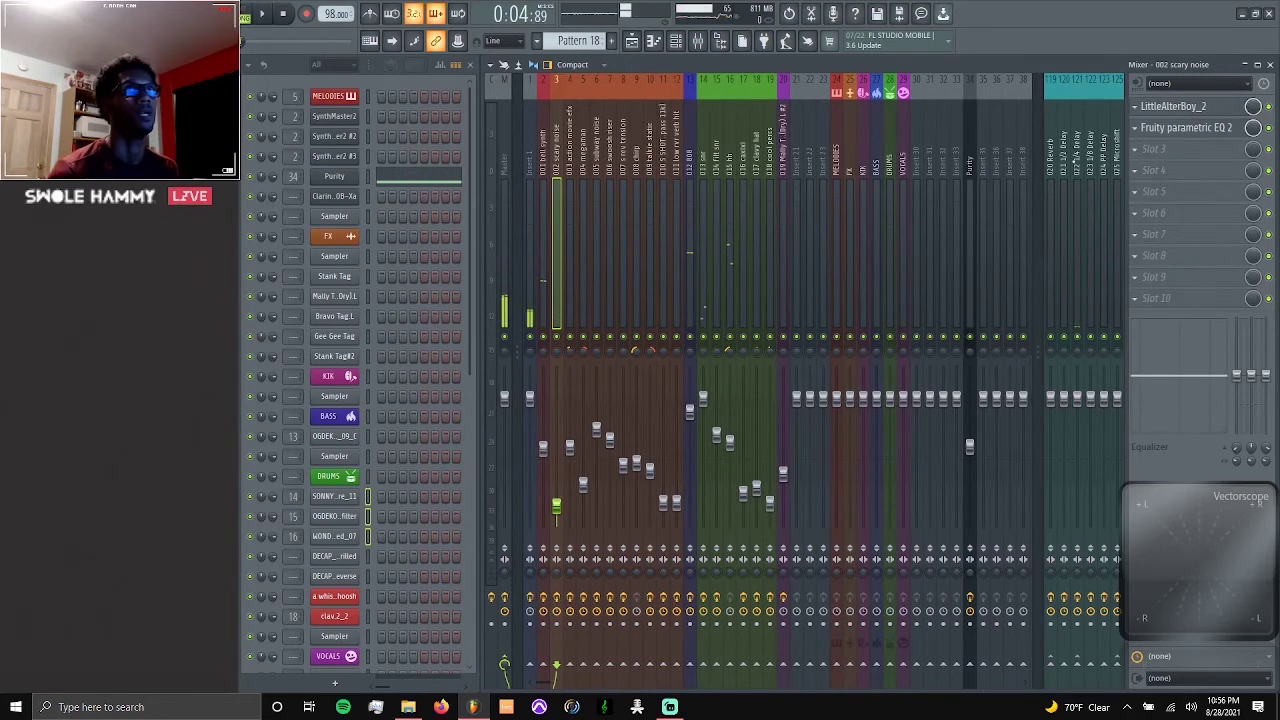
key(F5)
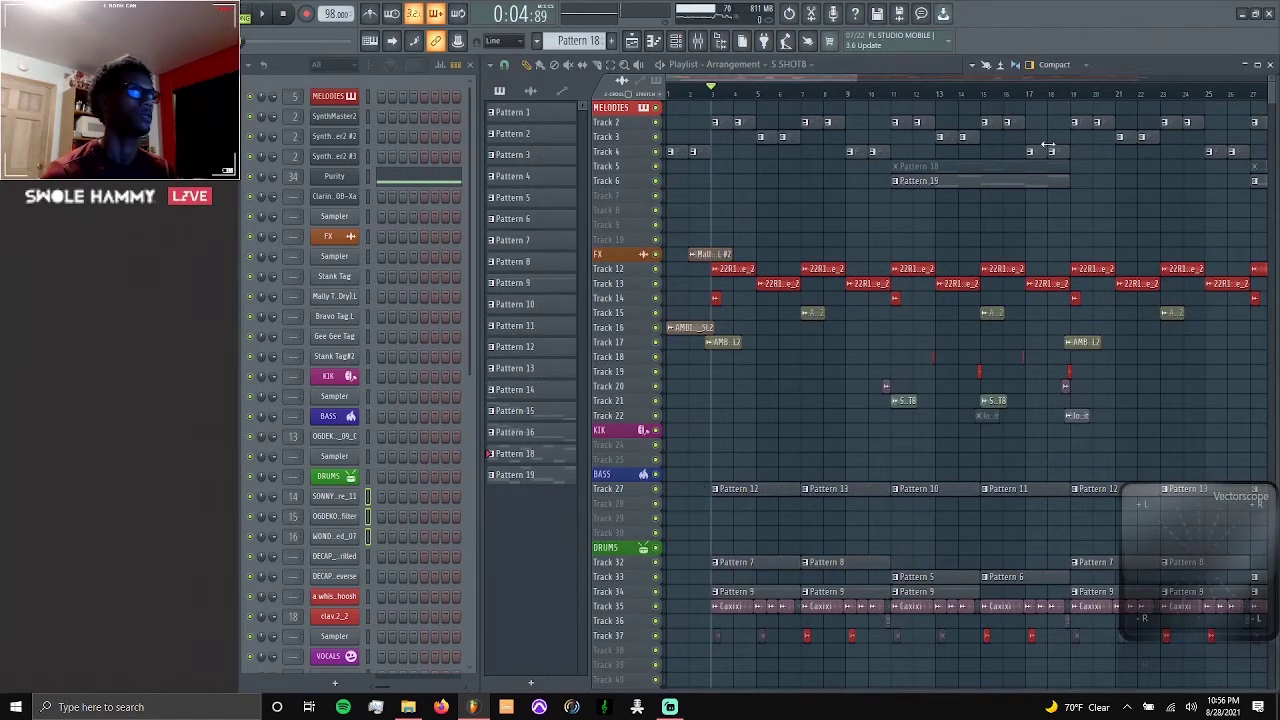
- Return to the mixer and check the Fruity parametric EQ 2 and LittleAlterBoy_2 effects on the scary noise track
click(1245, 65)
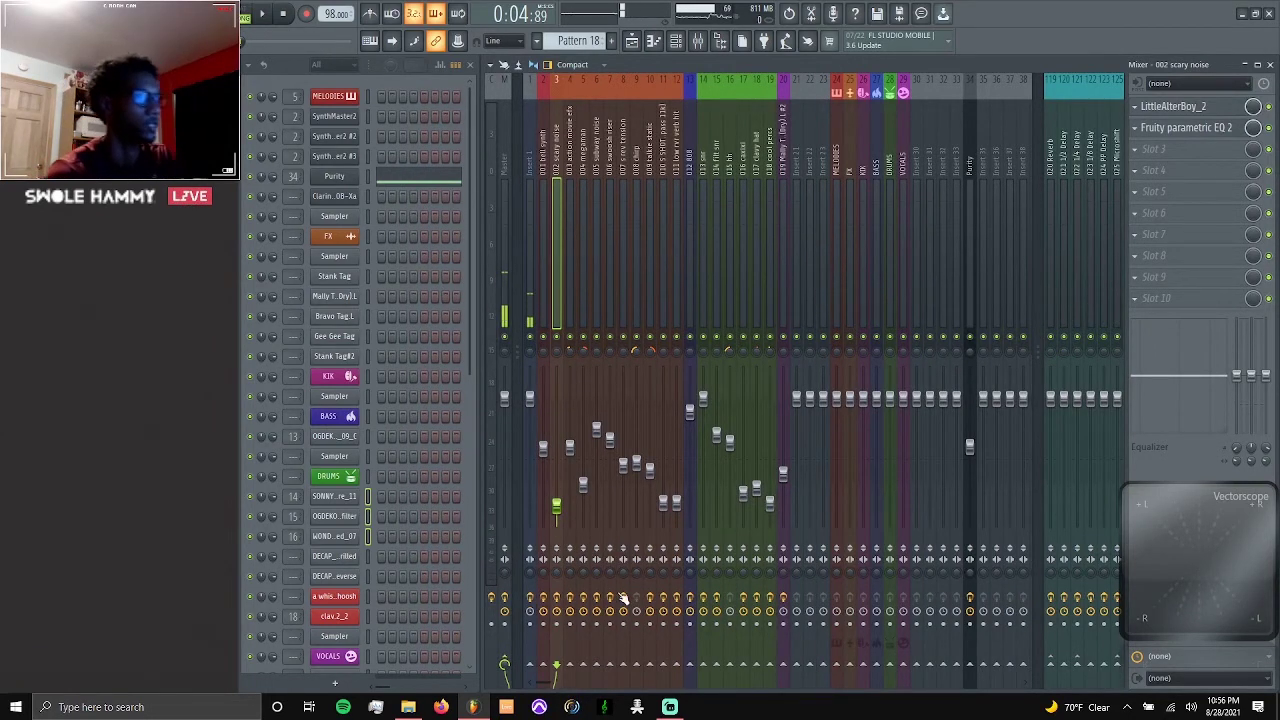
click(1200, 132)
click(1200, 132)
click(1189, 115)
click(1189, 115)
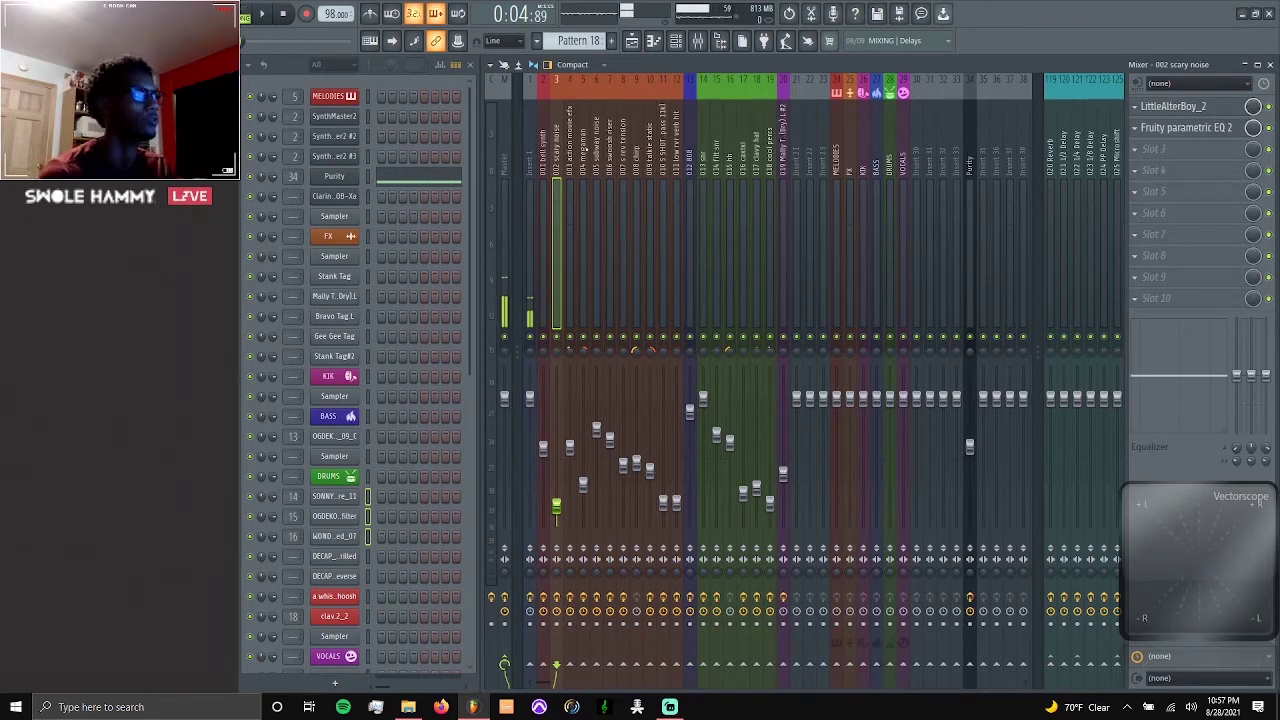
- Review the effect slots of the bell synth, scary noise and action movie efx mixer tracks
click(543, 168)
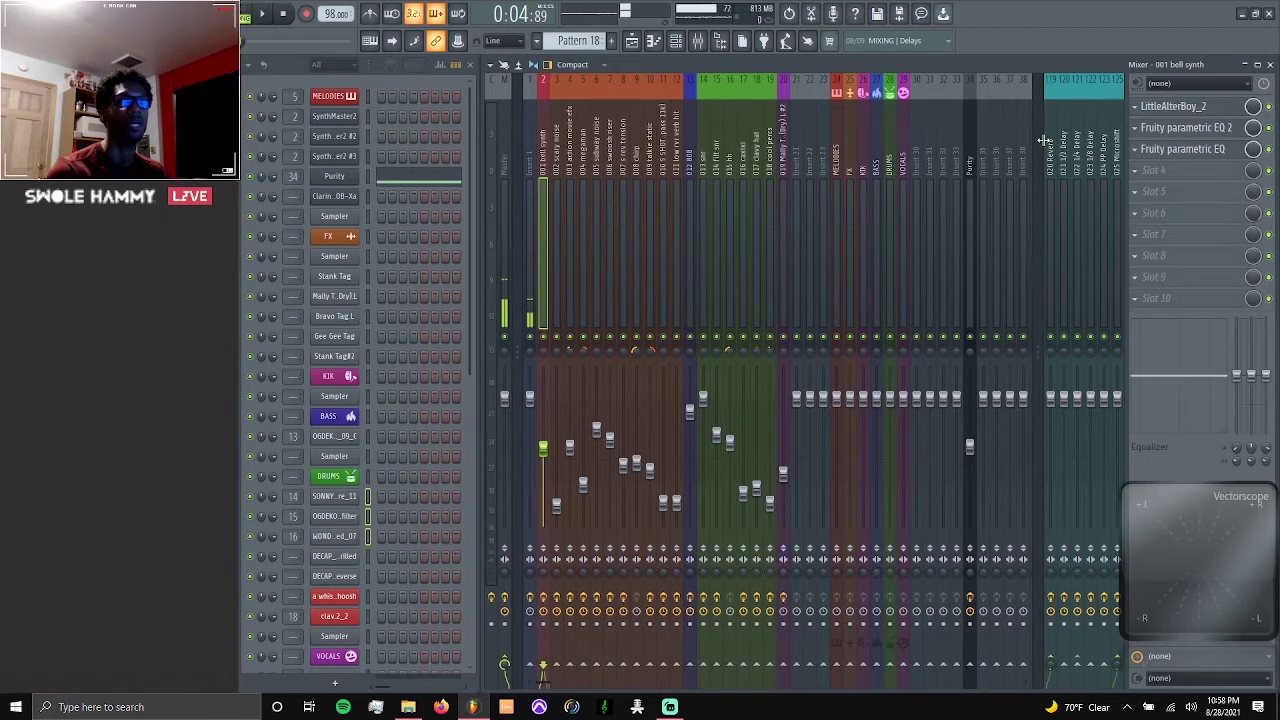
key(Right)
key(Right)
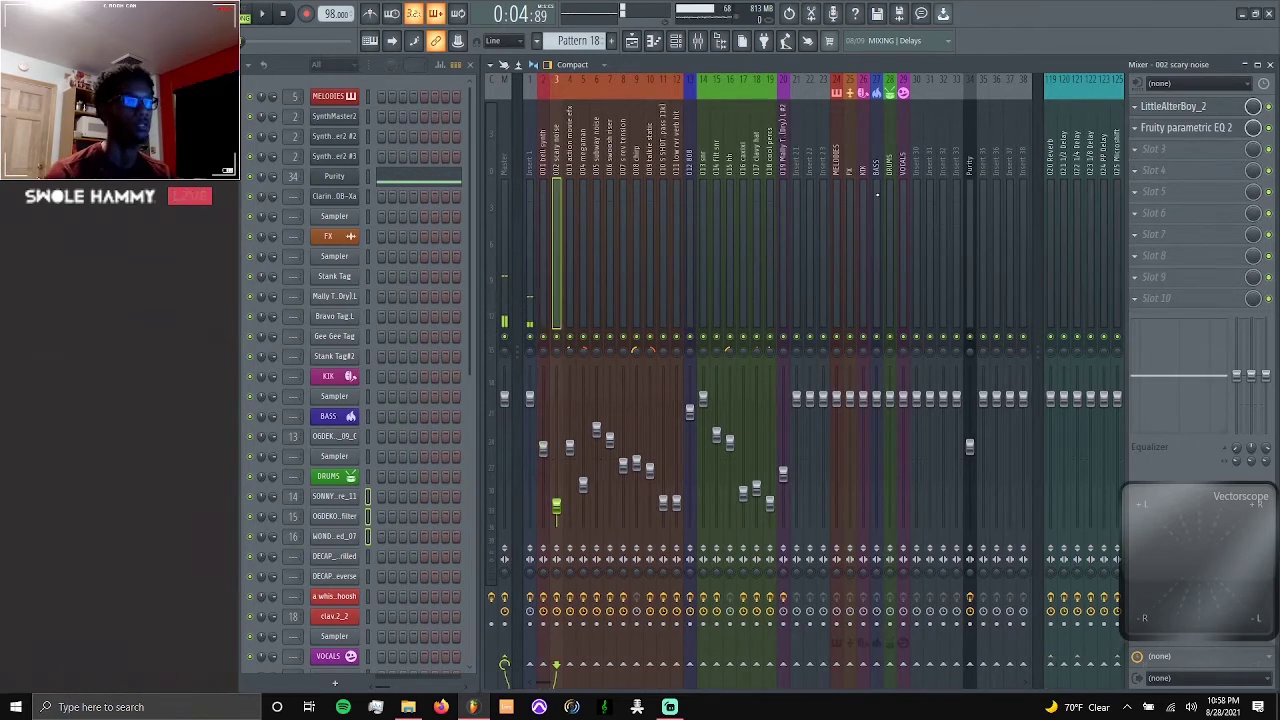
key(Right)
key(Left)
key(Right)
key(Right)
key(Left)
key(Left)
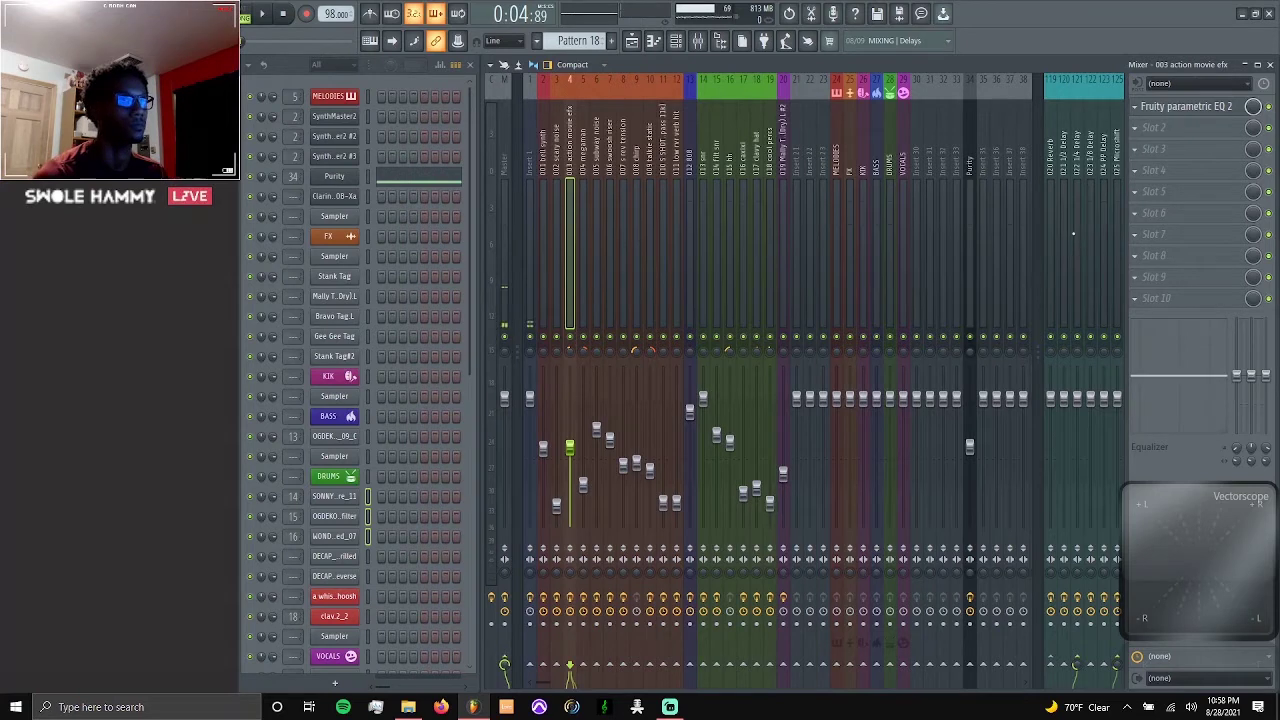
- Examine the effects loaded on the reverb, delay and Microshift send tracks
click(1065, 330)
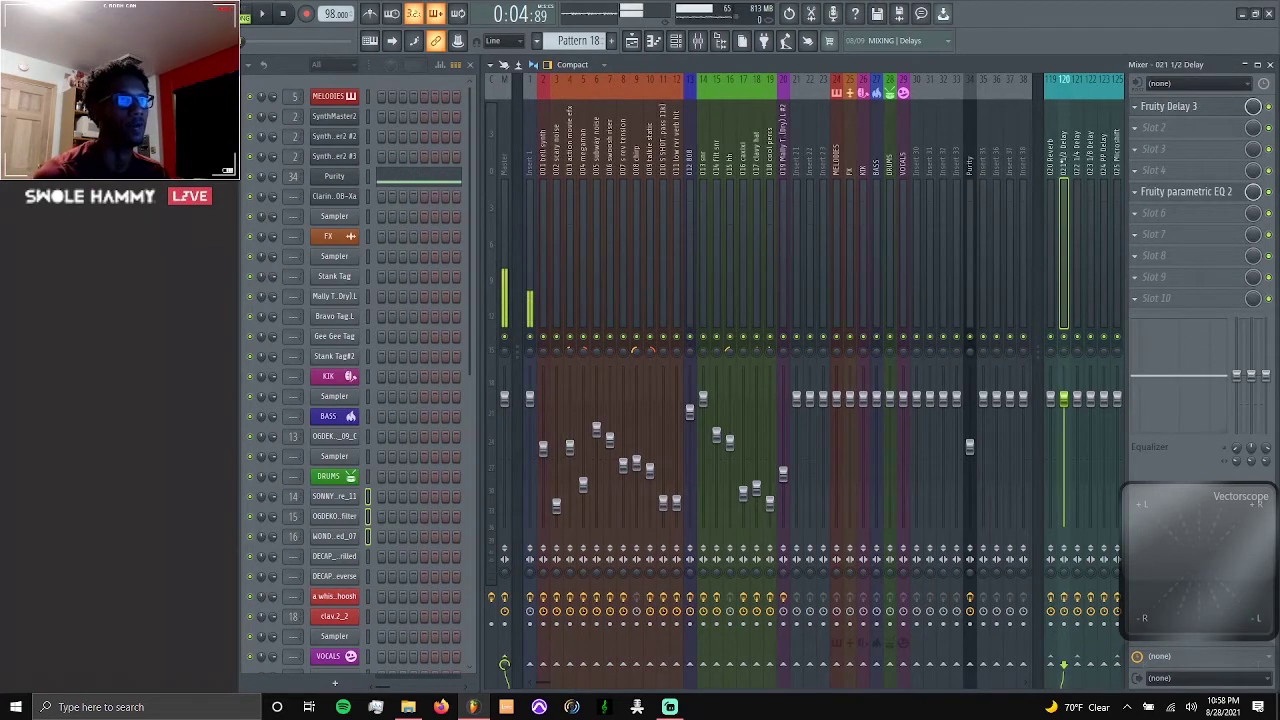
click(1051, 163)
click(1075, 166)
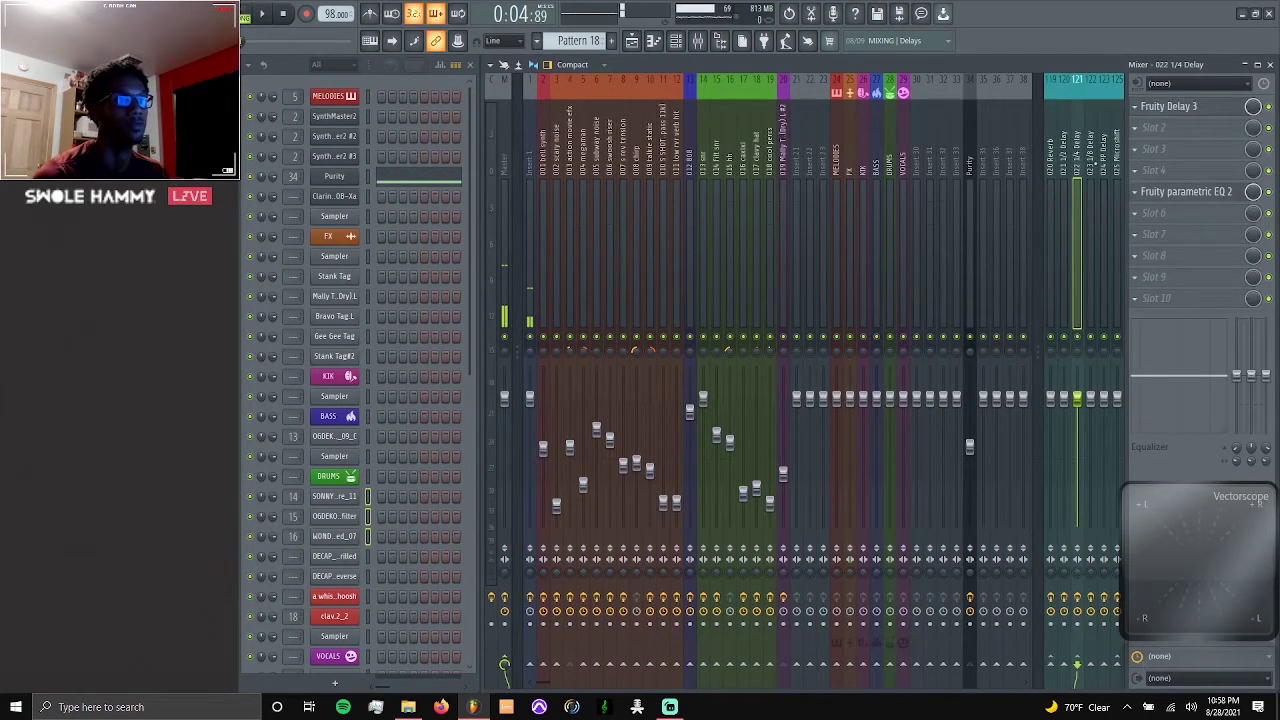
click(1090, 165)
click(1103, 165)
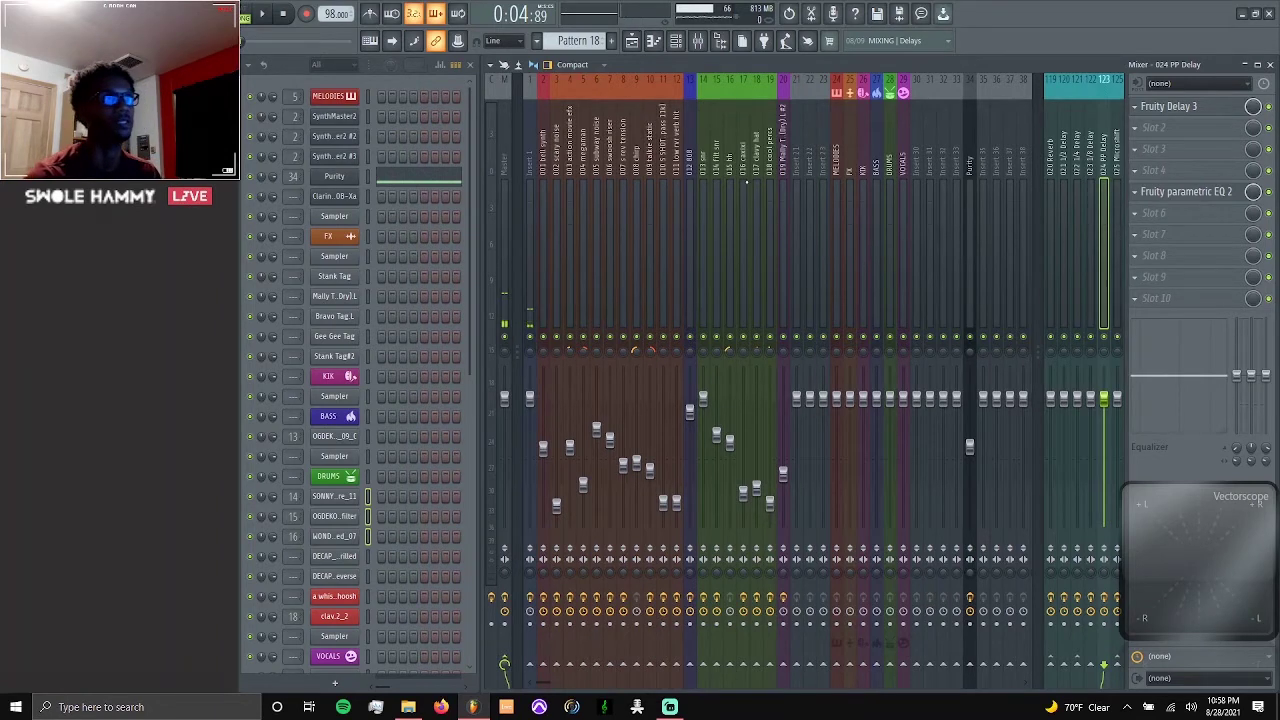
click(1117, 165)
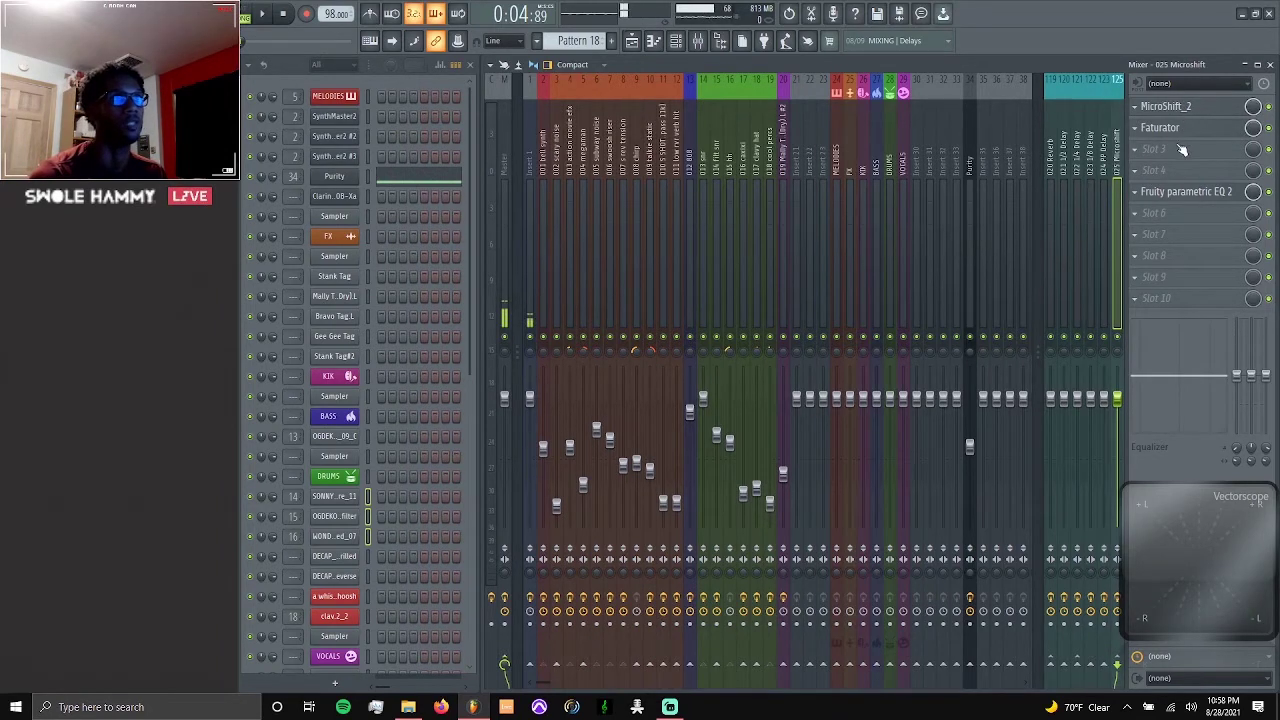
- Go through the send tracks again from Reverb to Microshift and return to the Reverb track
click(1050, 165)
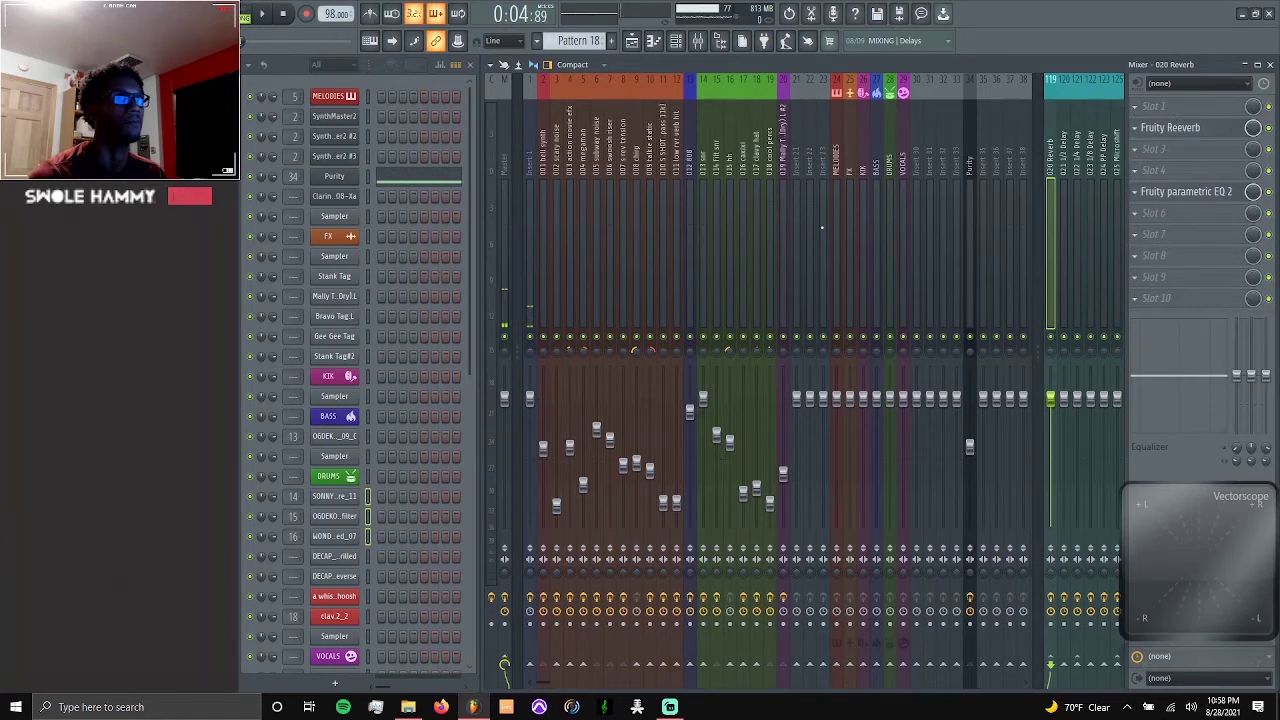
click(1063, 165)
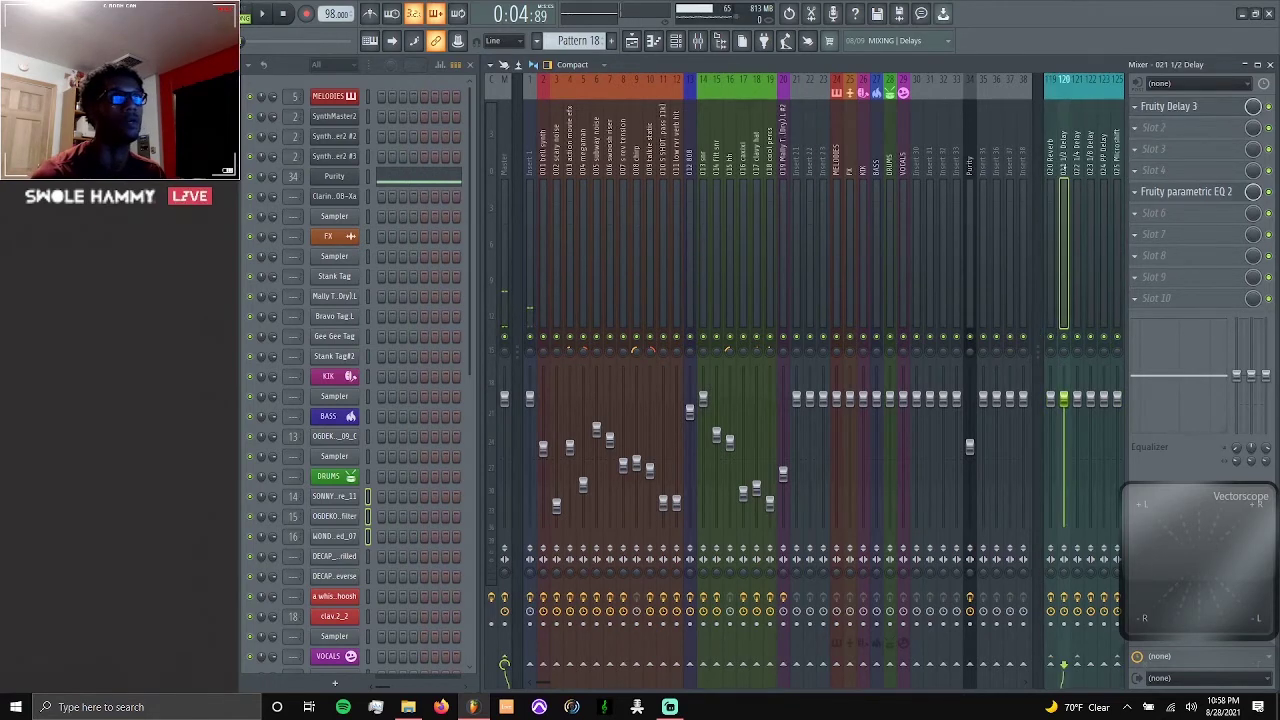
key(Right)
key(Right)
key(Right)
key(Right)
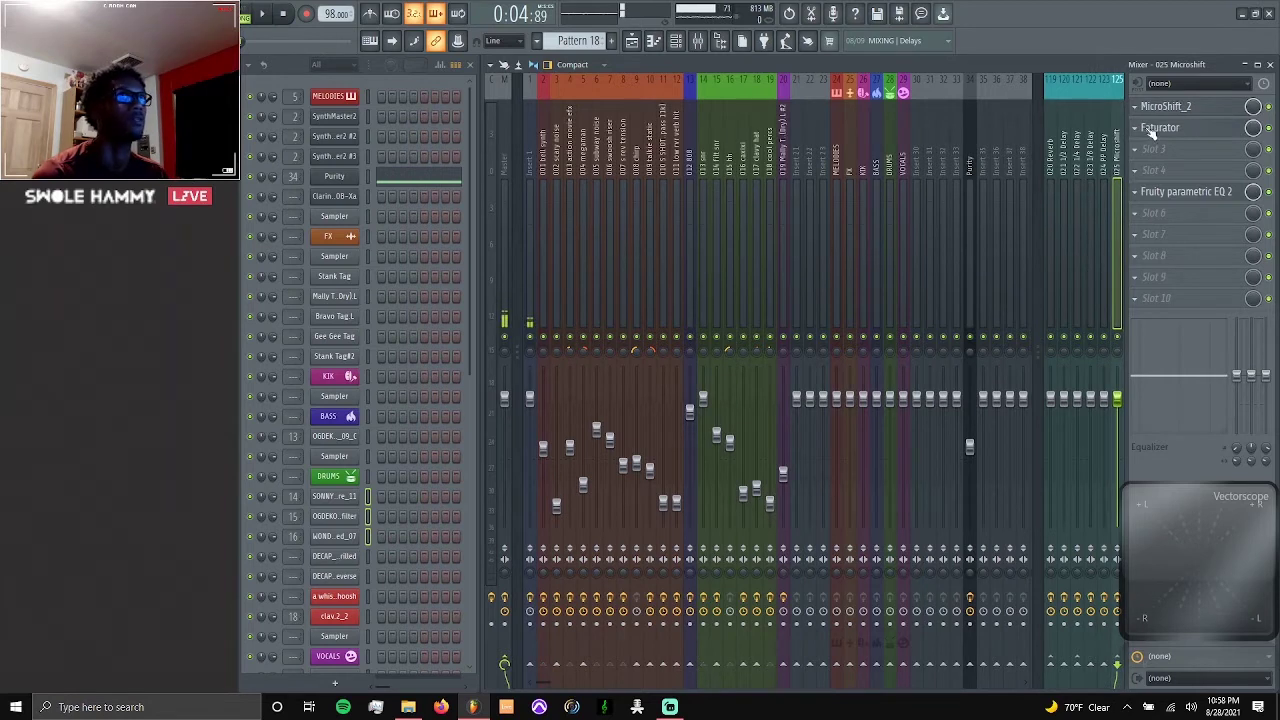
click(1054, 165)
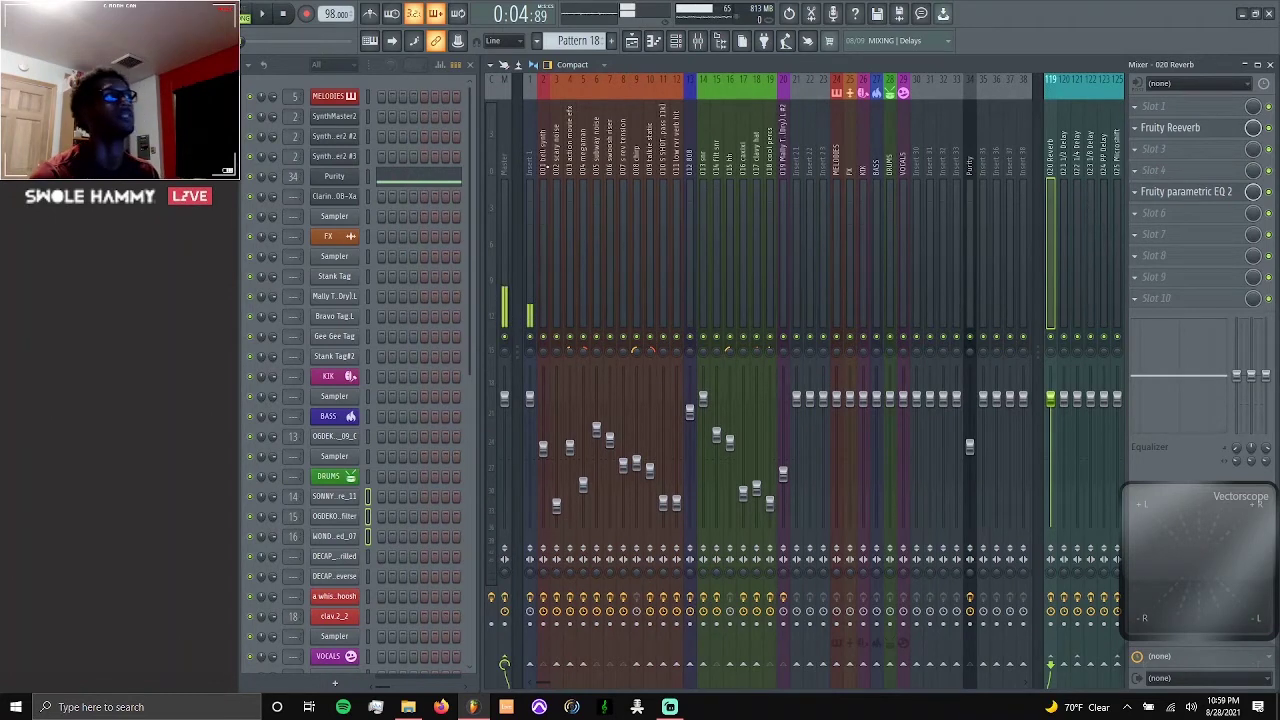
- Select the bell synth track, start a wave file export and browse to the Desktop as the save location
click(545, 160)
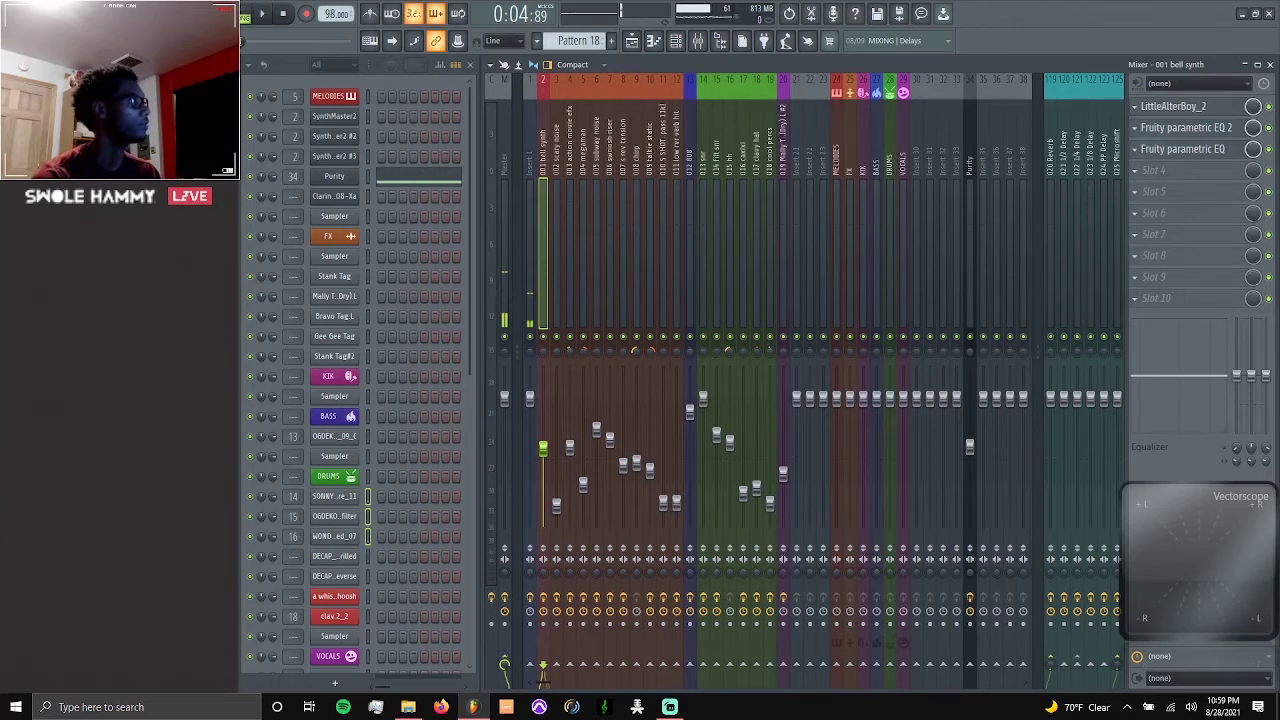
mouse_move(200, 130)
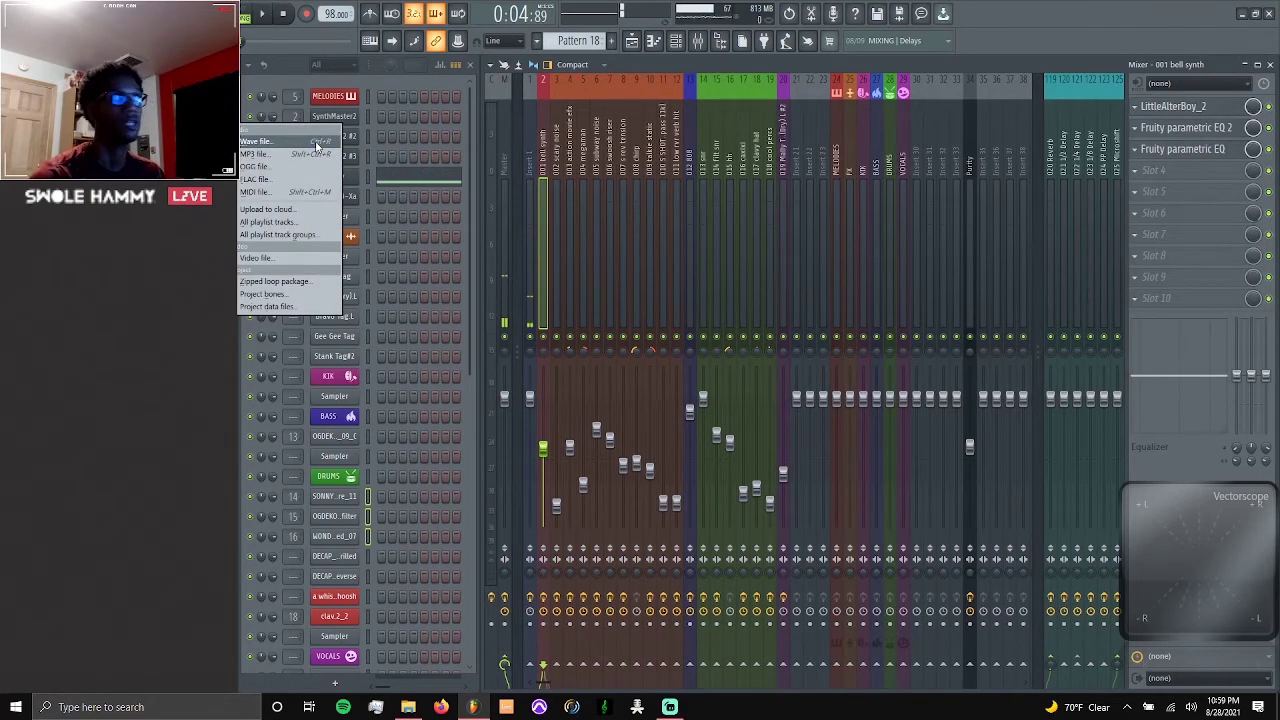
click(317, 146)
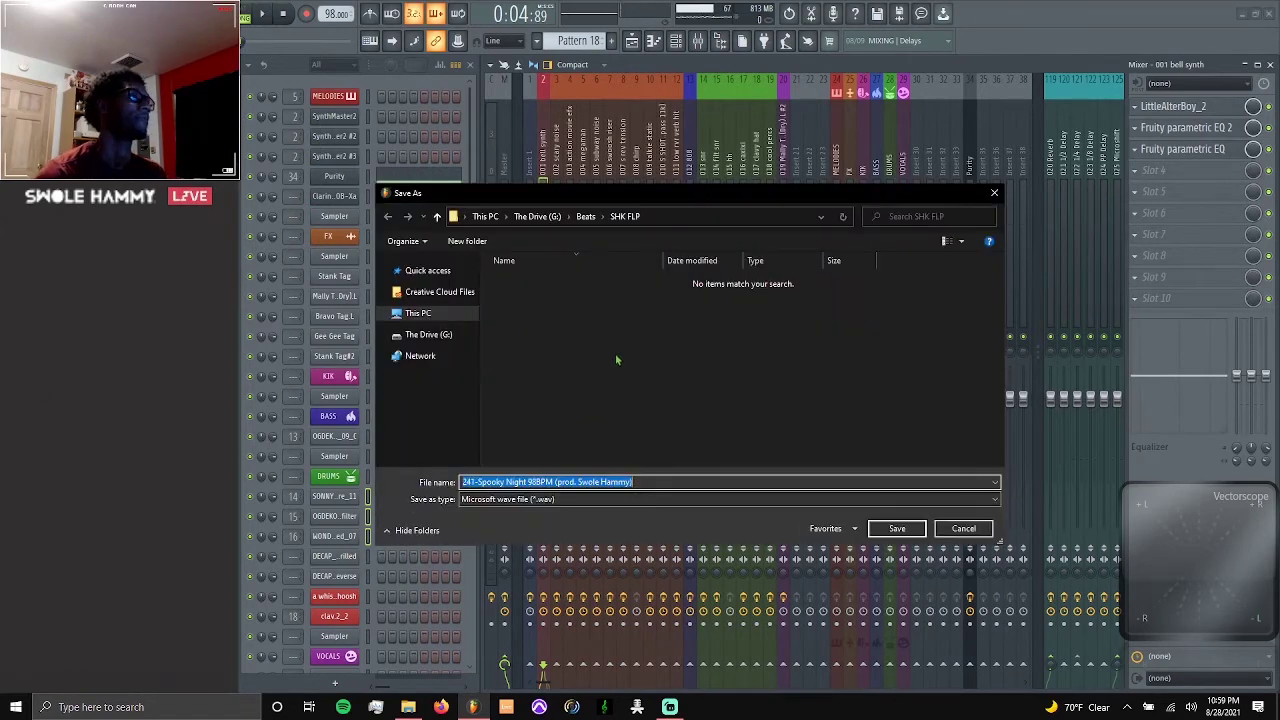
click(436, 316)
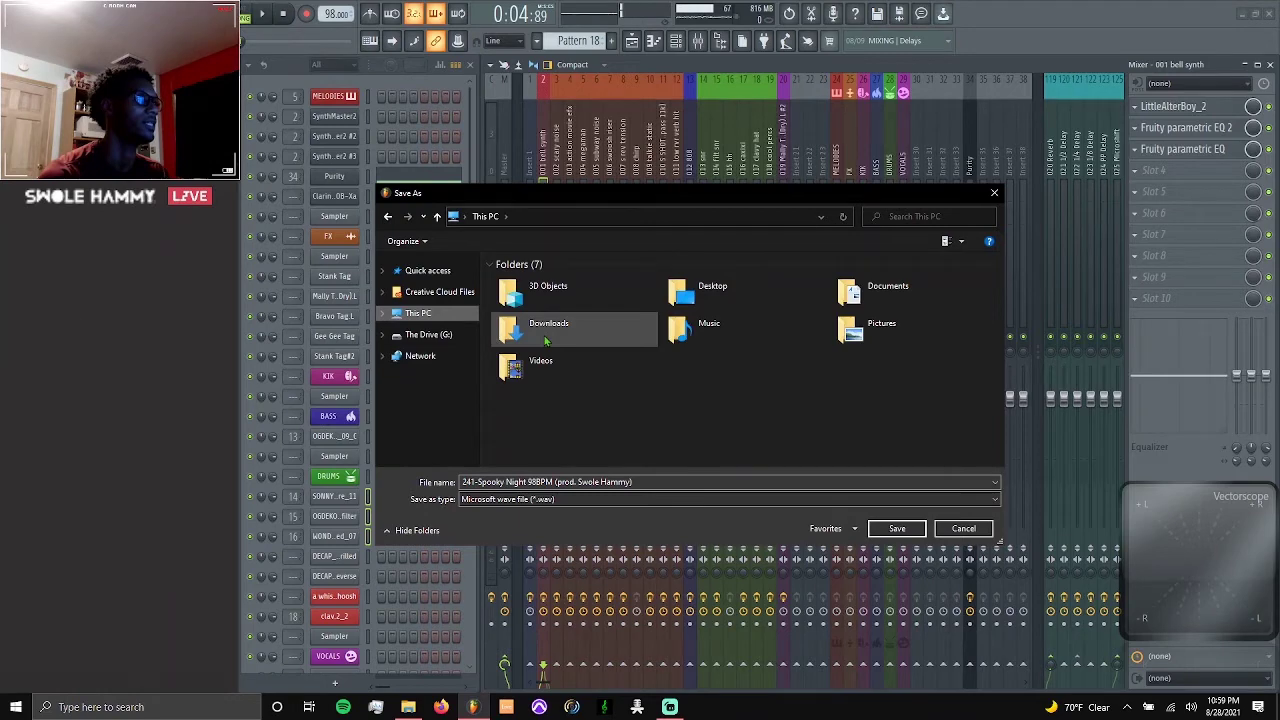
click(714, 294)
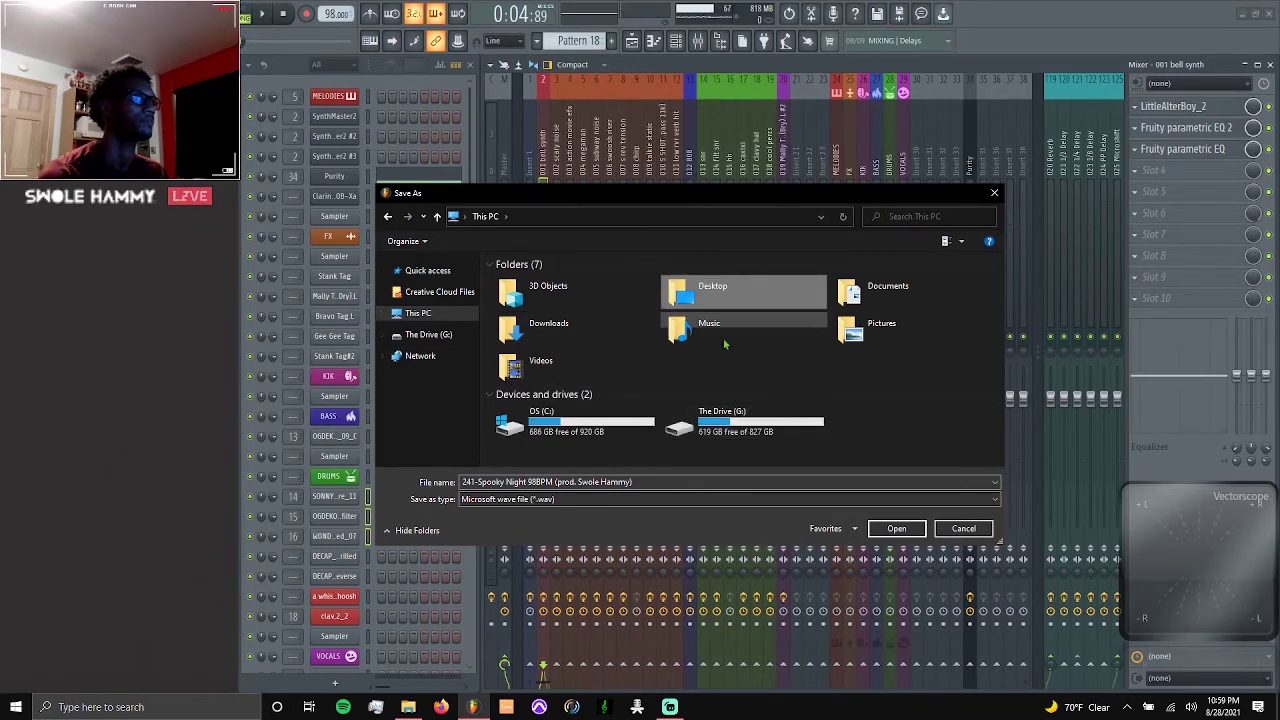
double_click(704, 303)
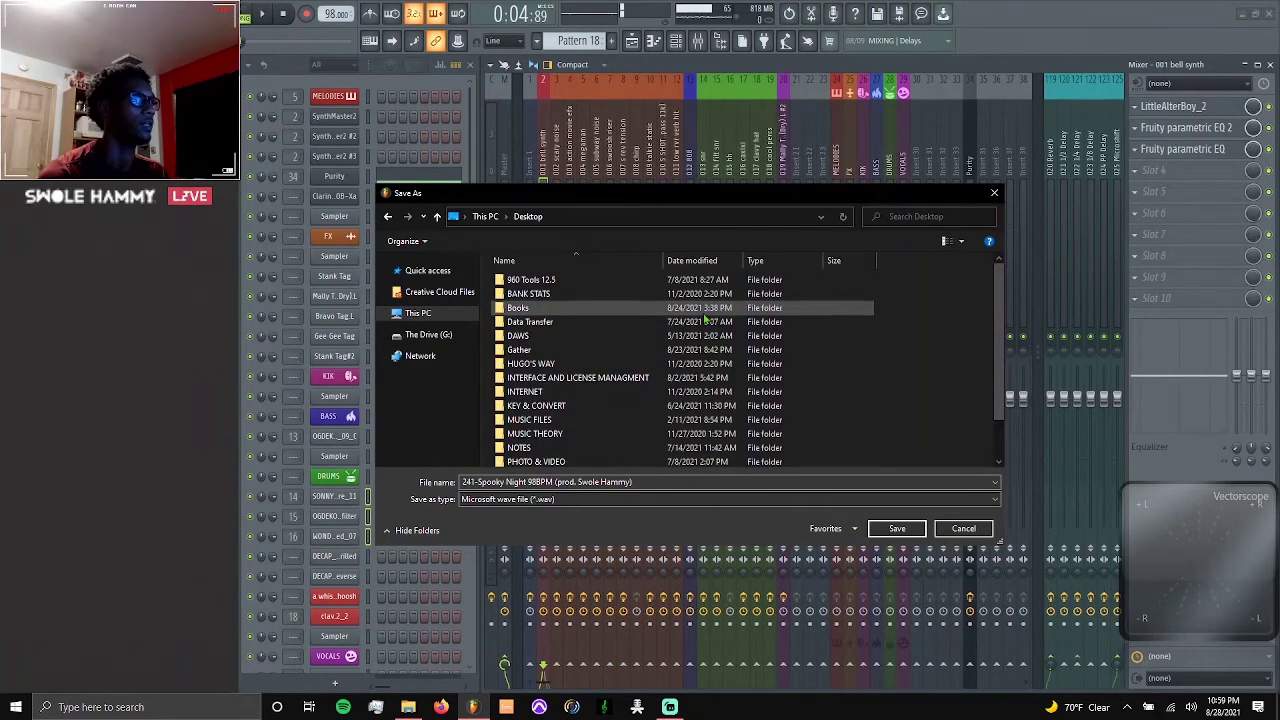
- Create a Desktop folder named "Spooky Night STEMS 98BPM" followed by the producer credit in parentheses
right_click(929, 331)
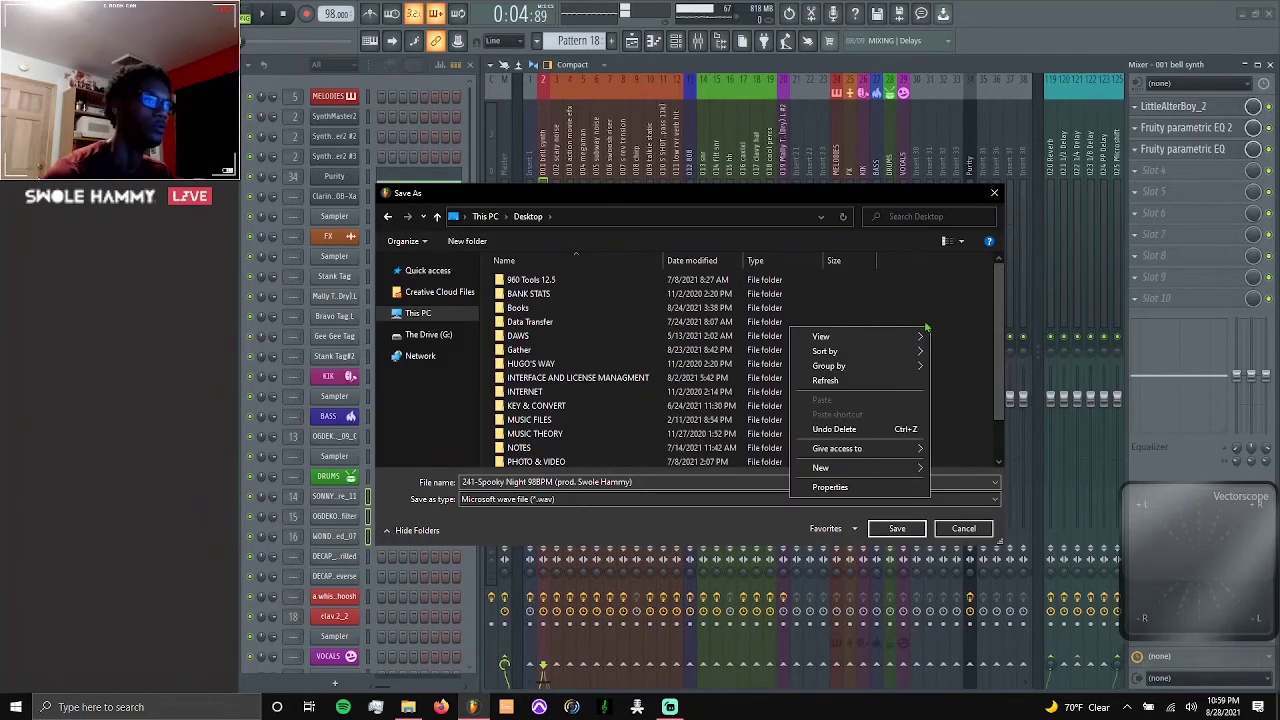
mouse_move(830, 476)
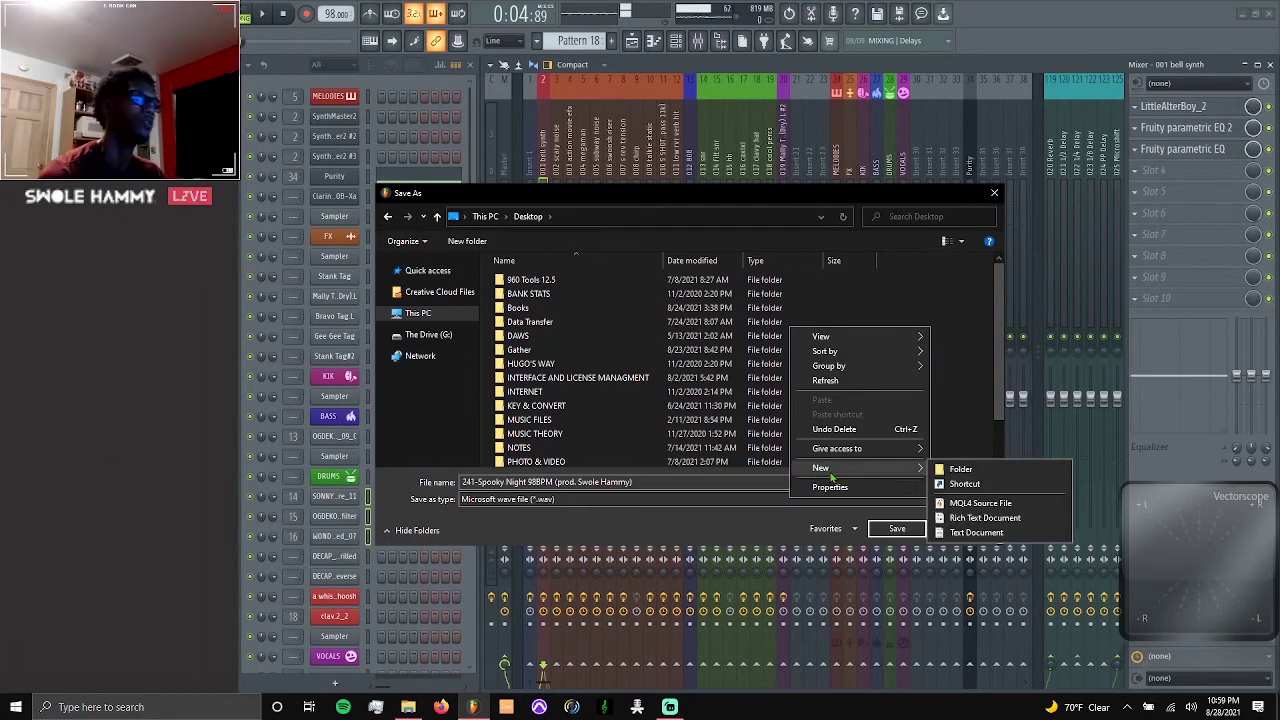
click(958, 469)
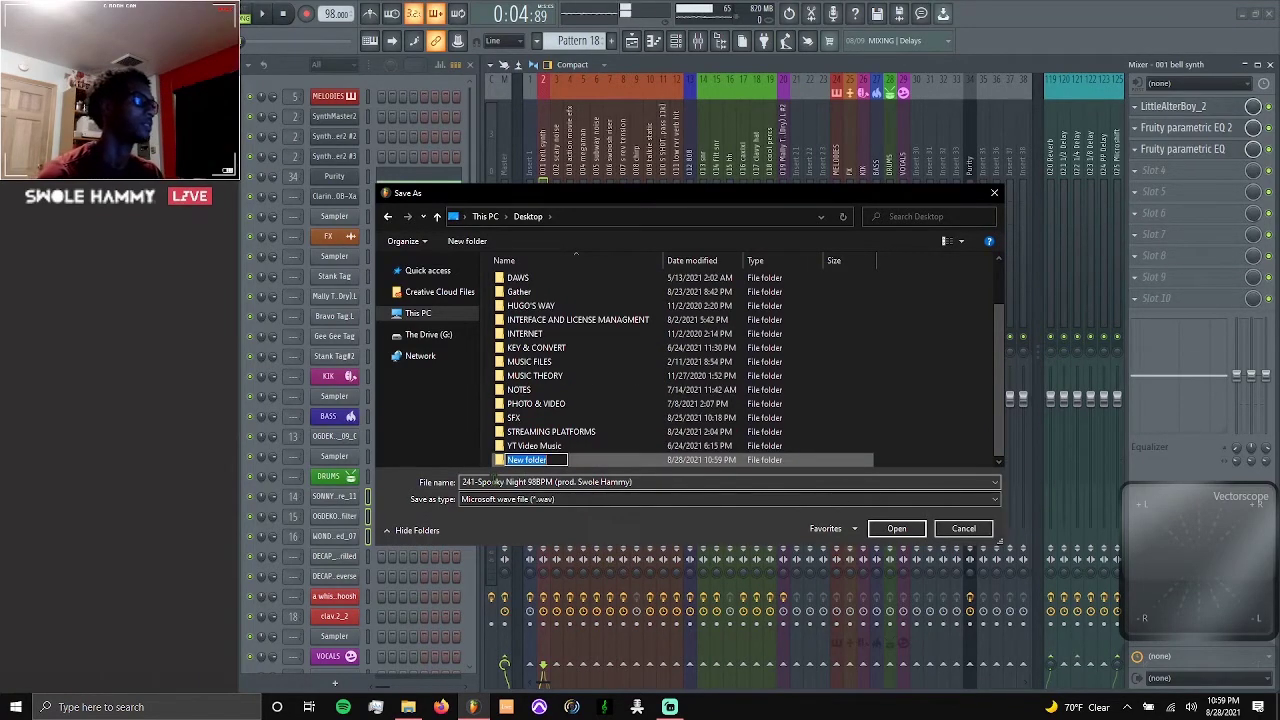
click(481, 481)
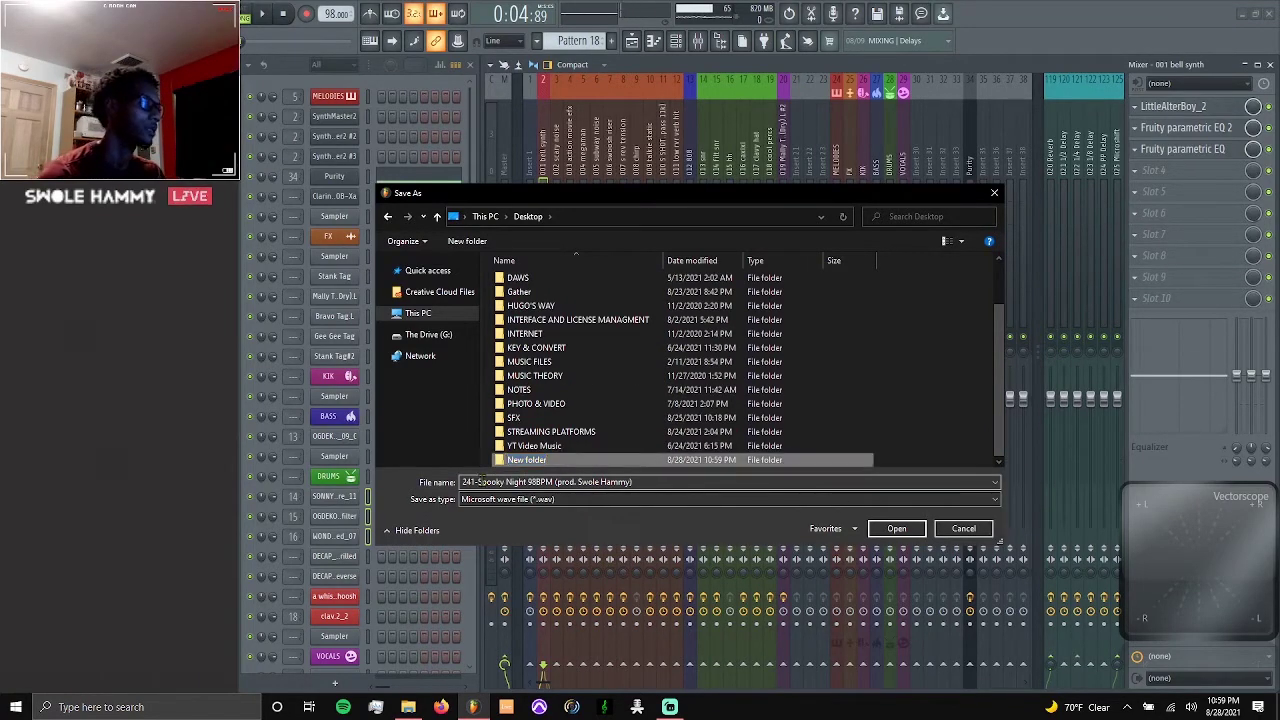
click(527, 460)
text(Spooky Night)
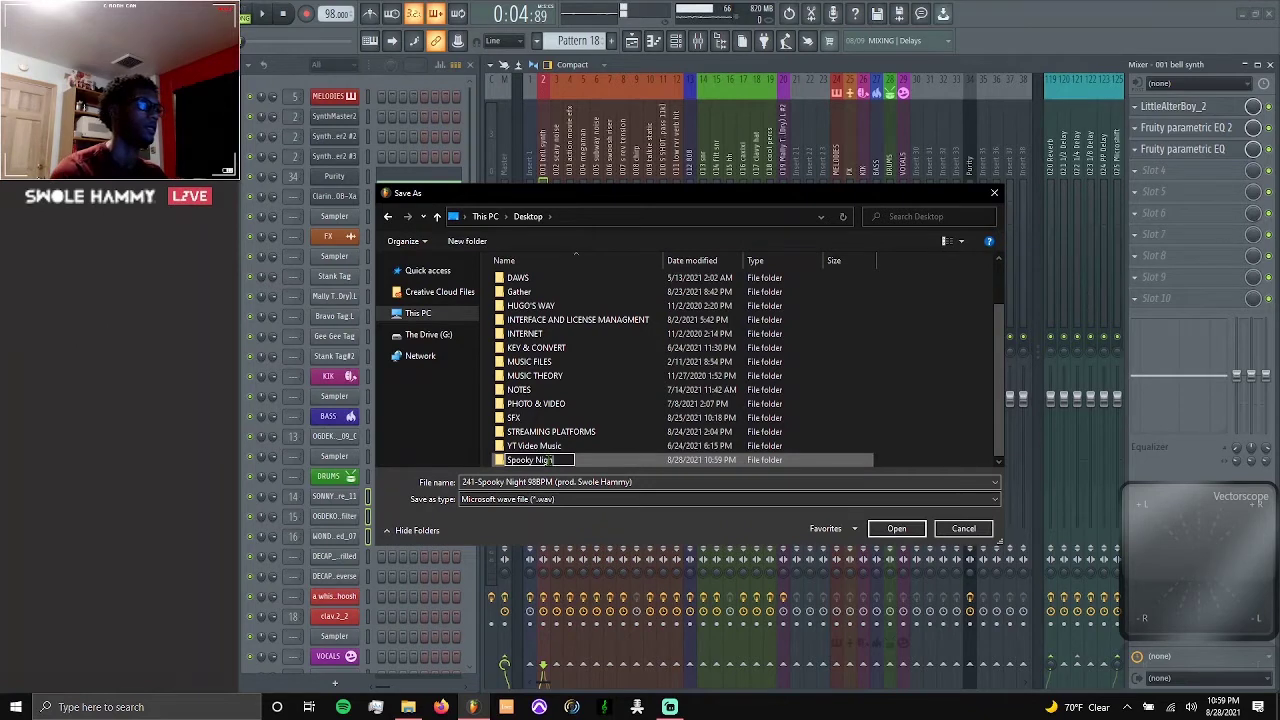
text( STEMS)
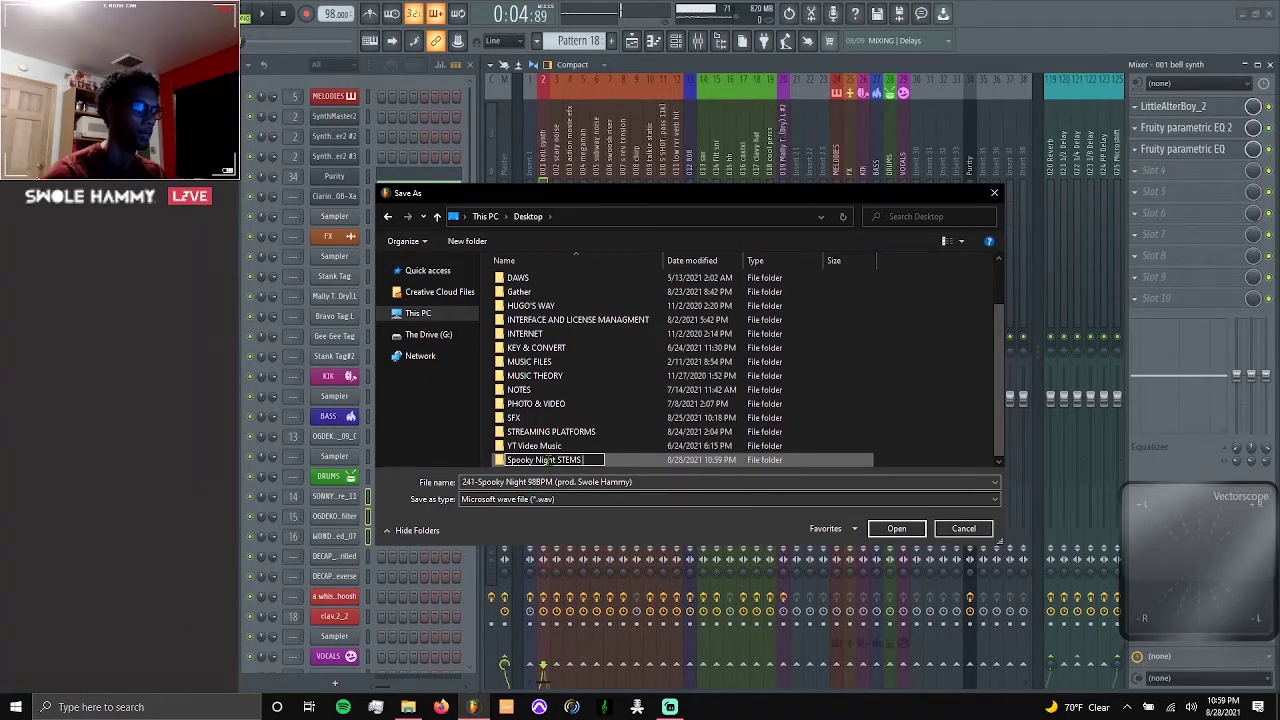
text( 98BPM ()
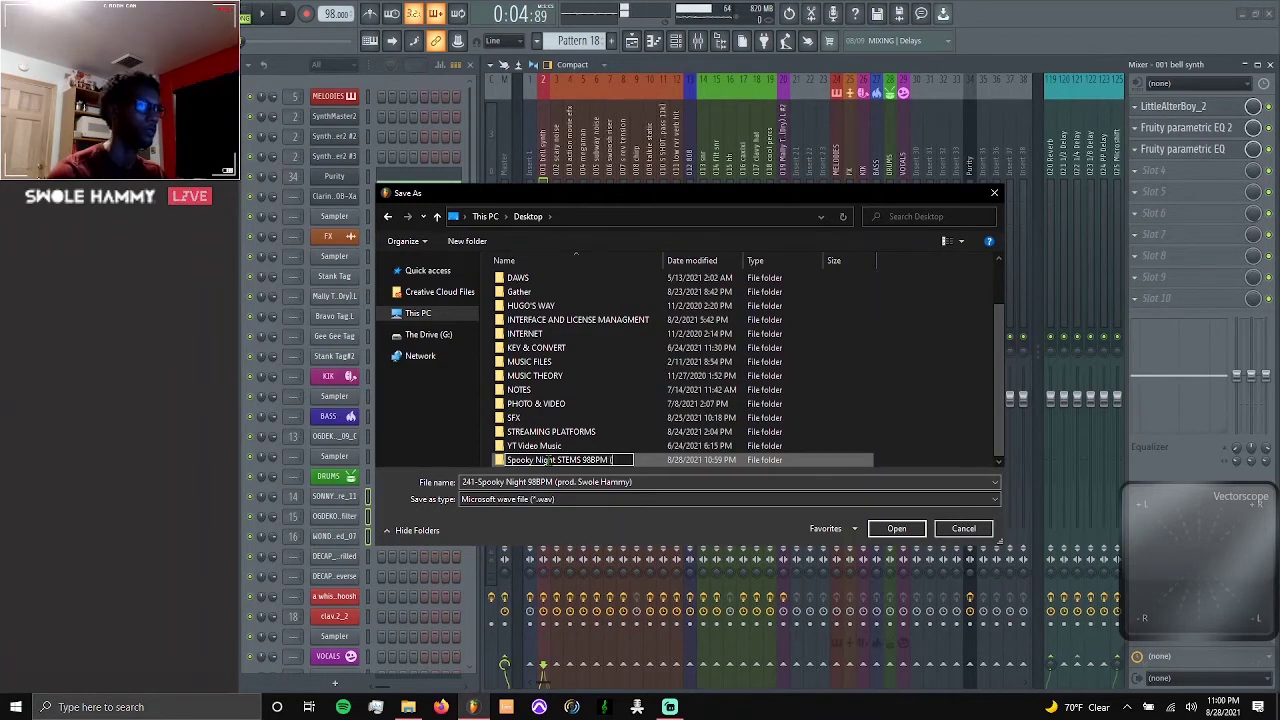
text(prod. Swo)
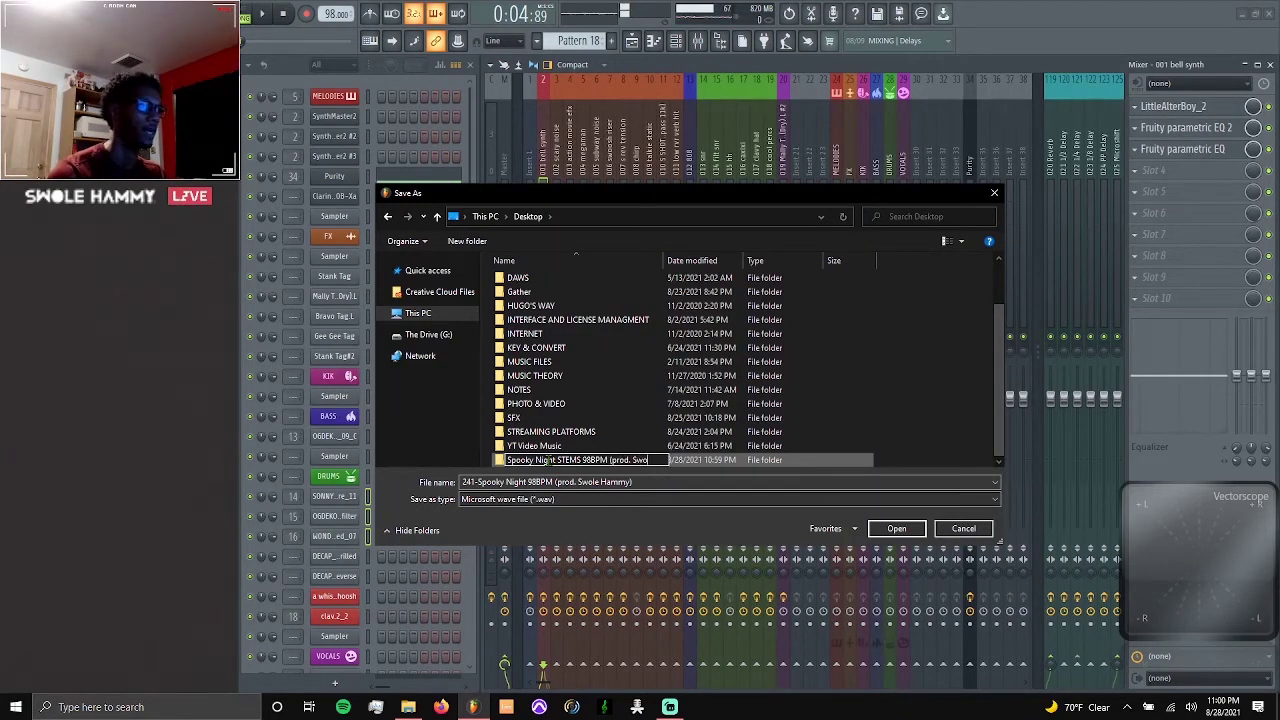
text(le Hammy))
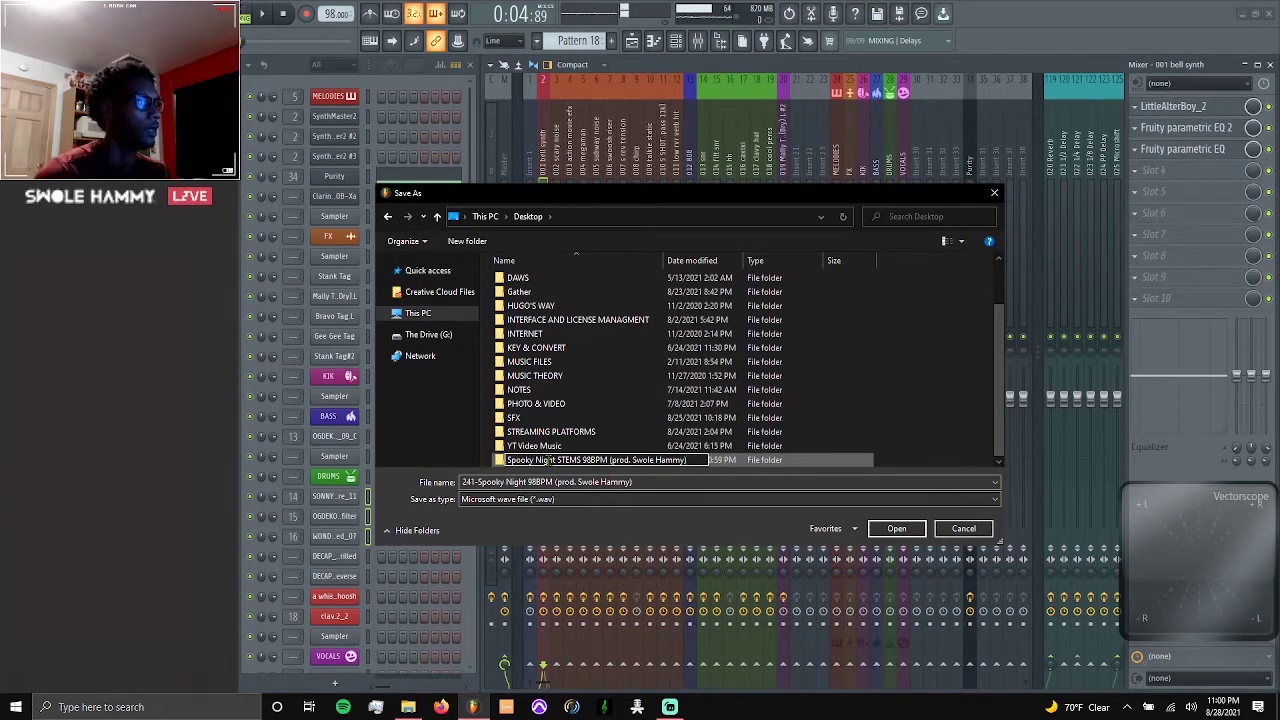
key(Return)
- Open the new Spooky Night STEMS folder and create a subfolder named "Dry" in it
double_click(552, 460)
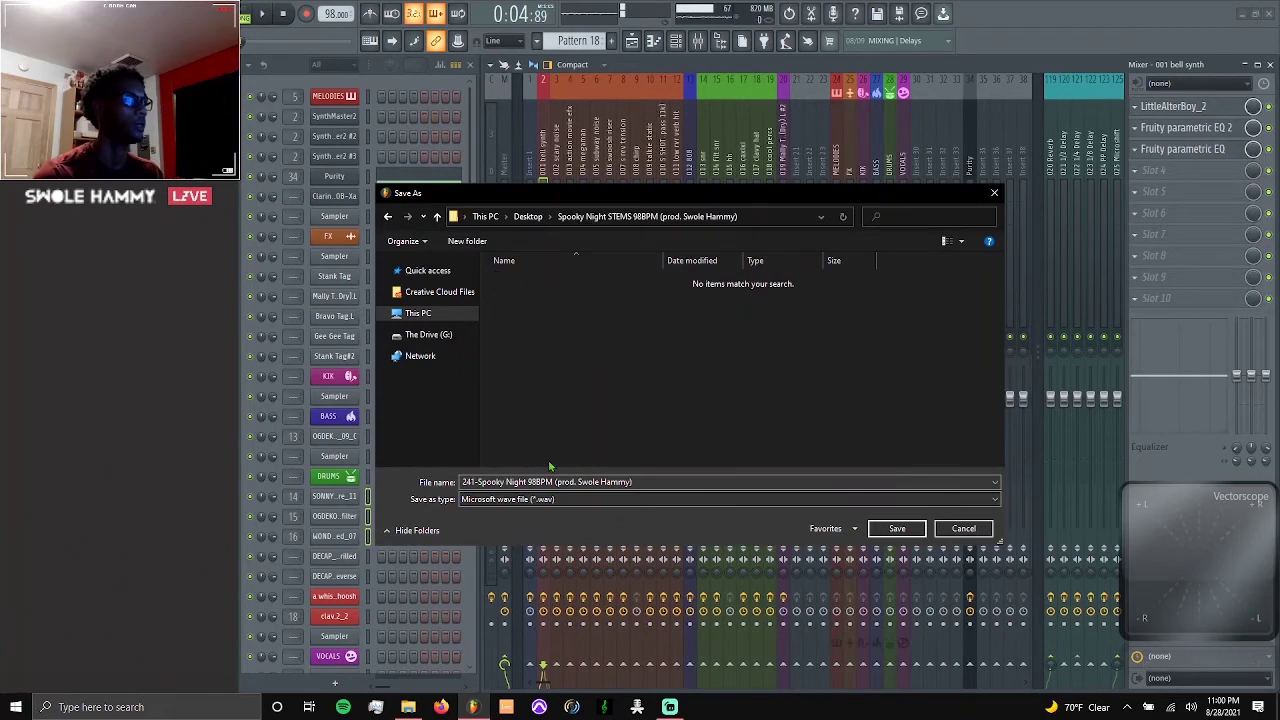
right_click(581, 386)
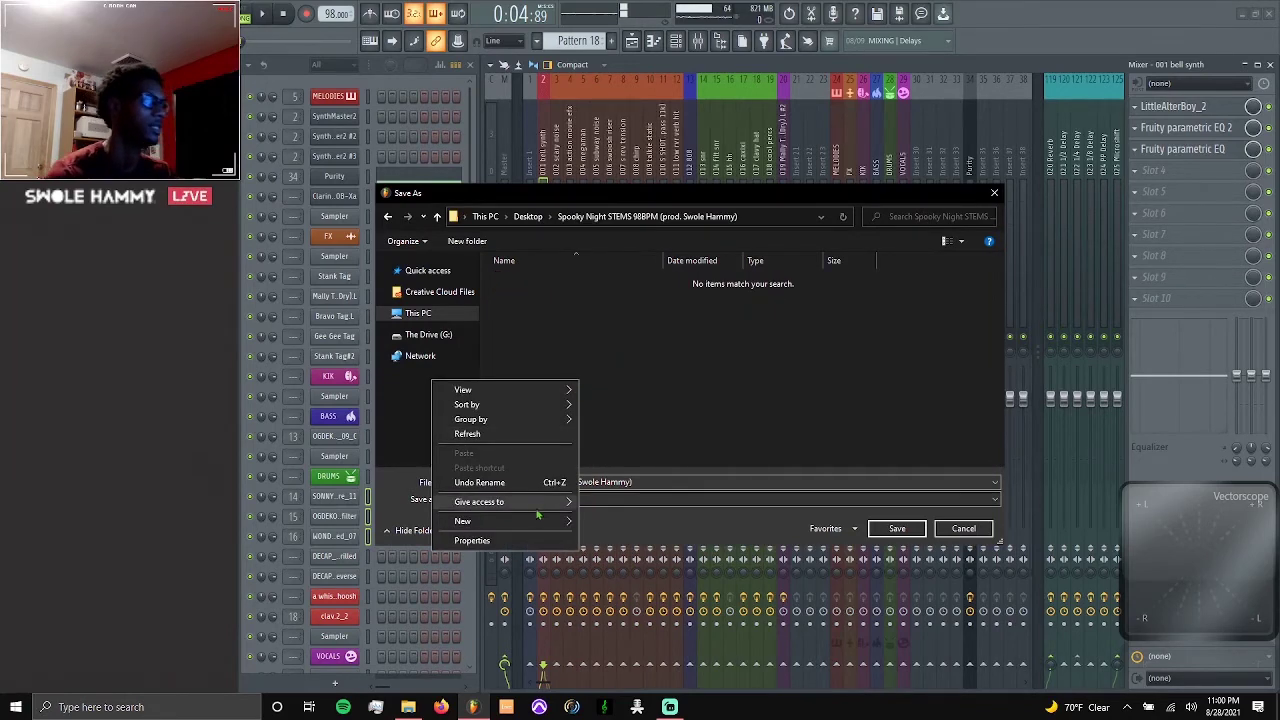
mouse_move(543, 521)
click(606, 523)
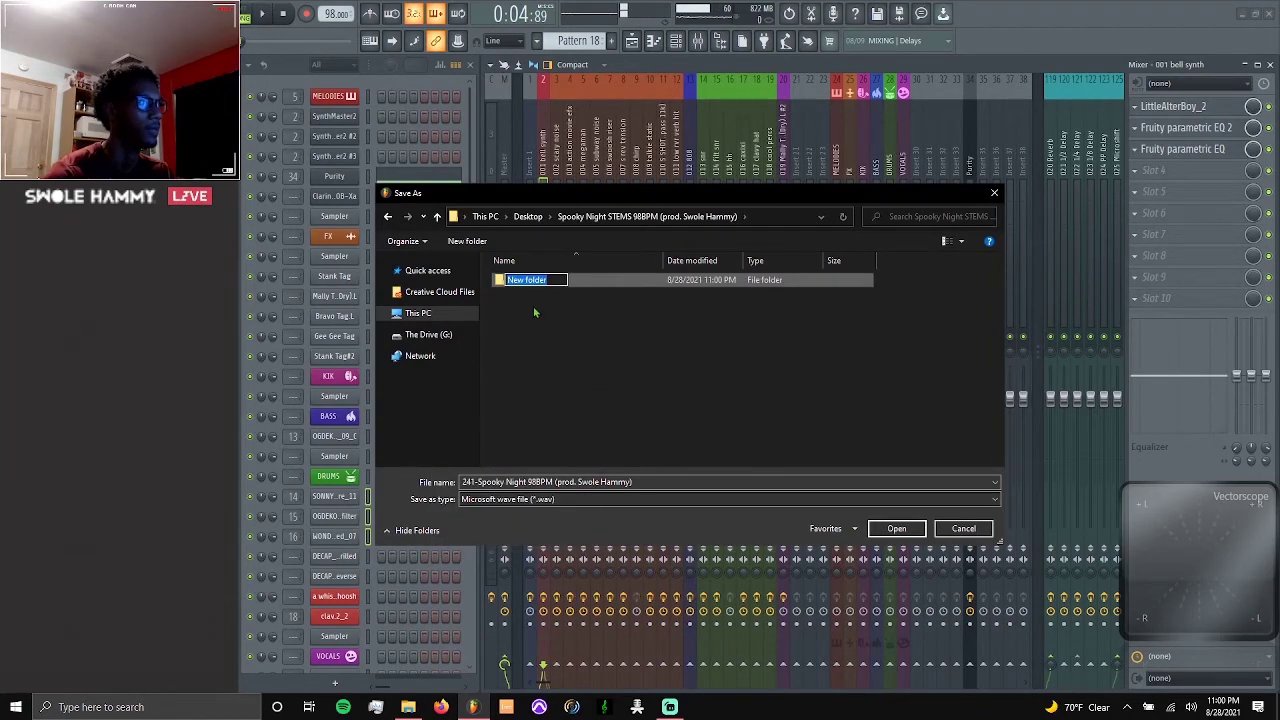
text(Dry)
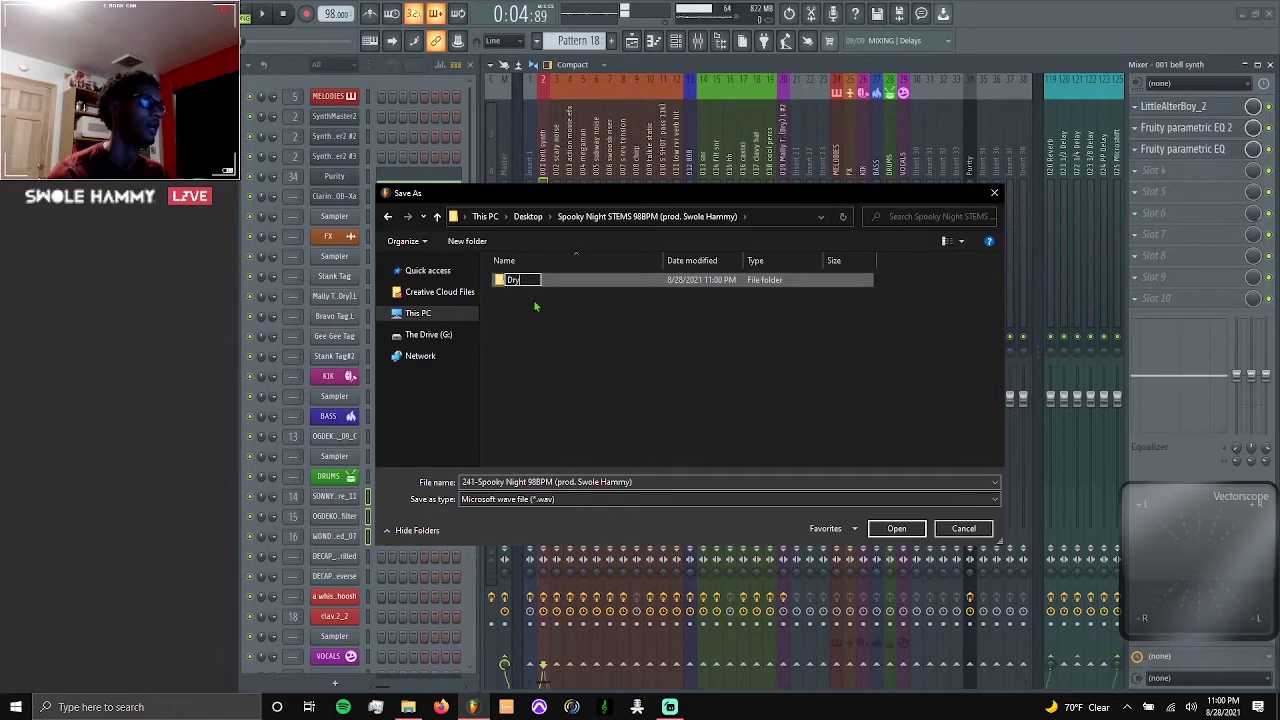
key(Return)
- Create a second subfolder named "Wet" beside the Dry folder
right_click(537, 300)
mouse_move(485, 441)
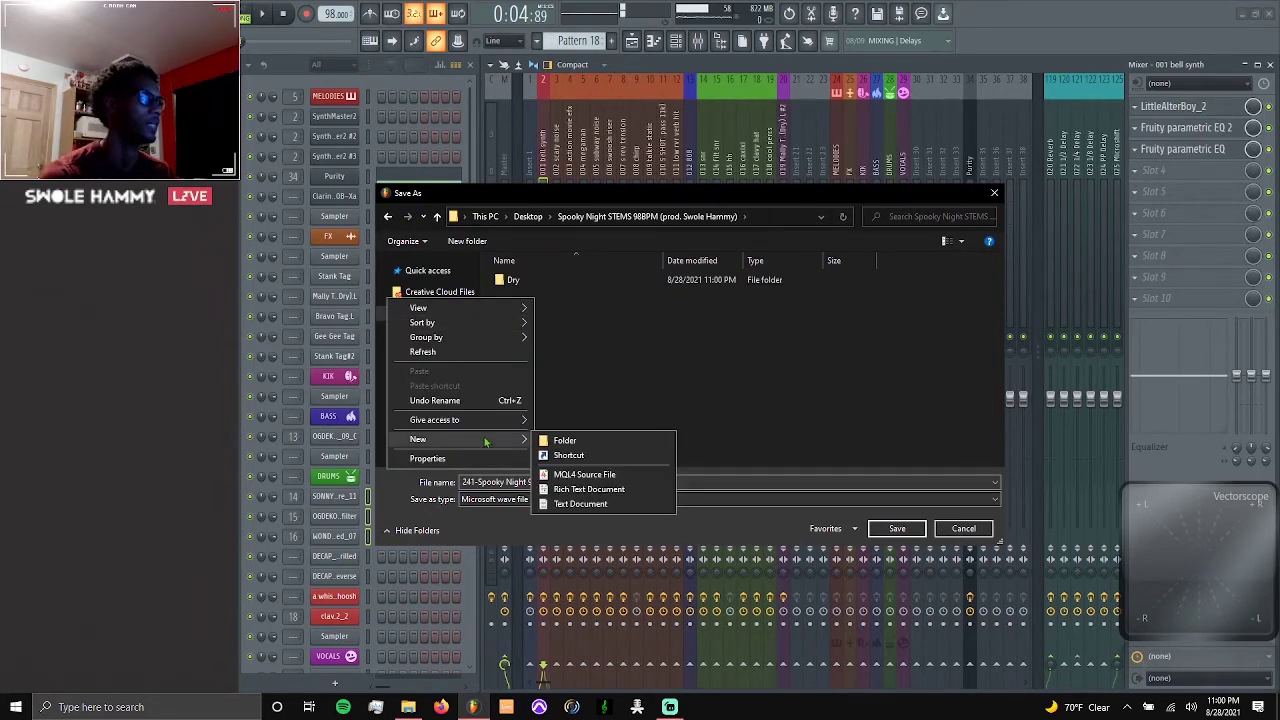
click(566, 440)
text(Wet)
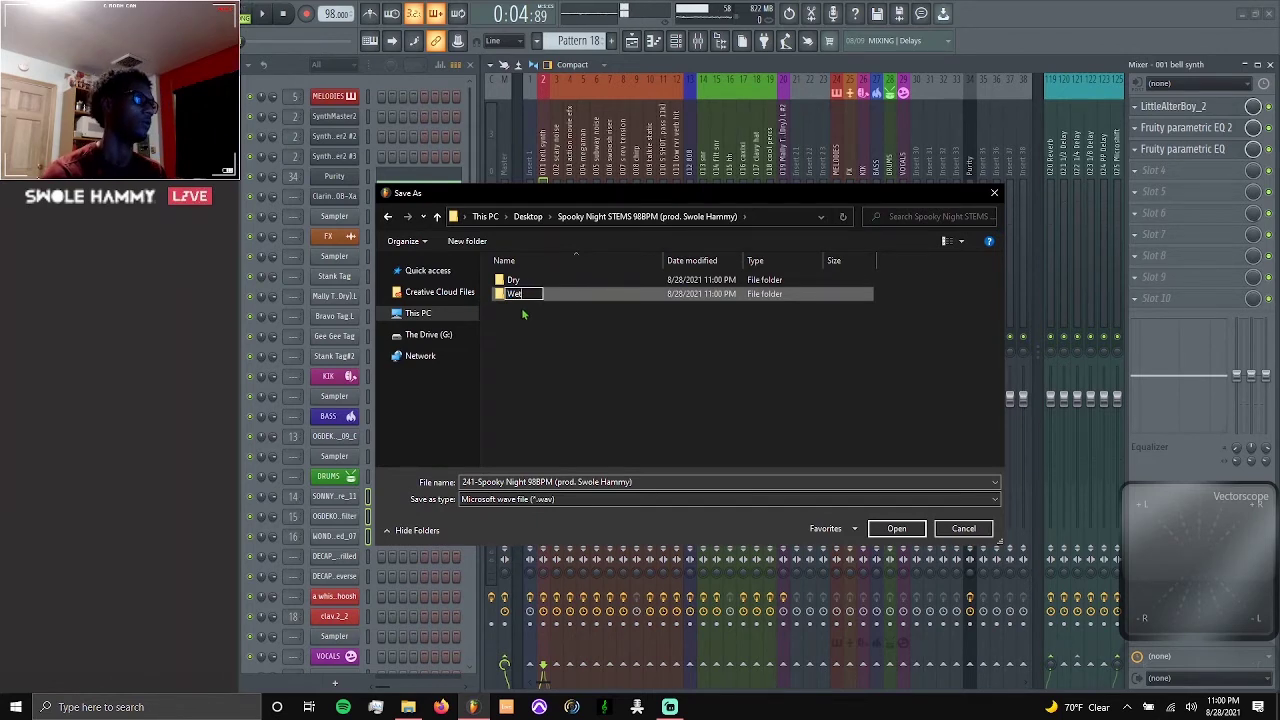
key(Return)
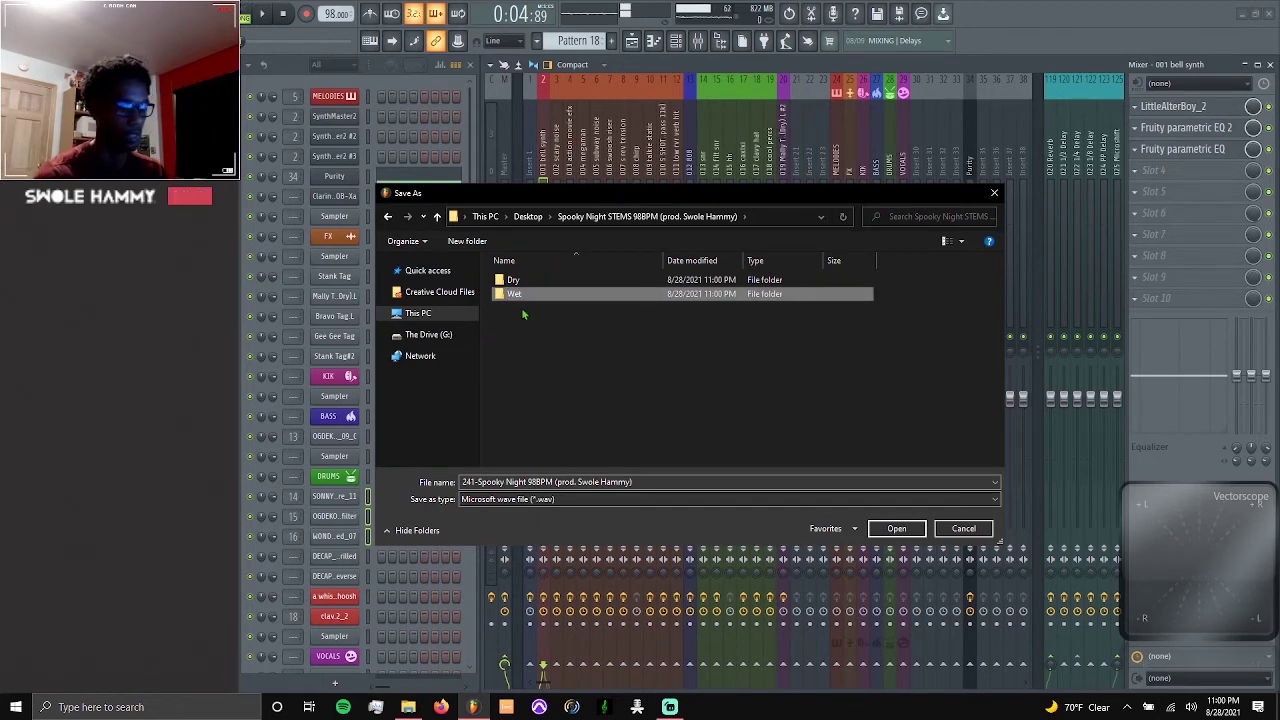
- Open the Wet folder and save the wave export there under the file name "s"
key(Return)
click(603, 481)
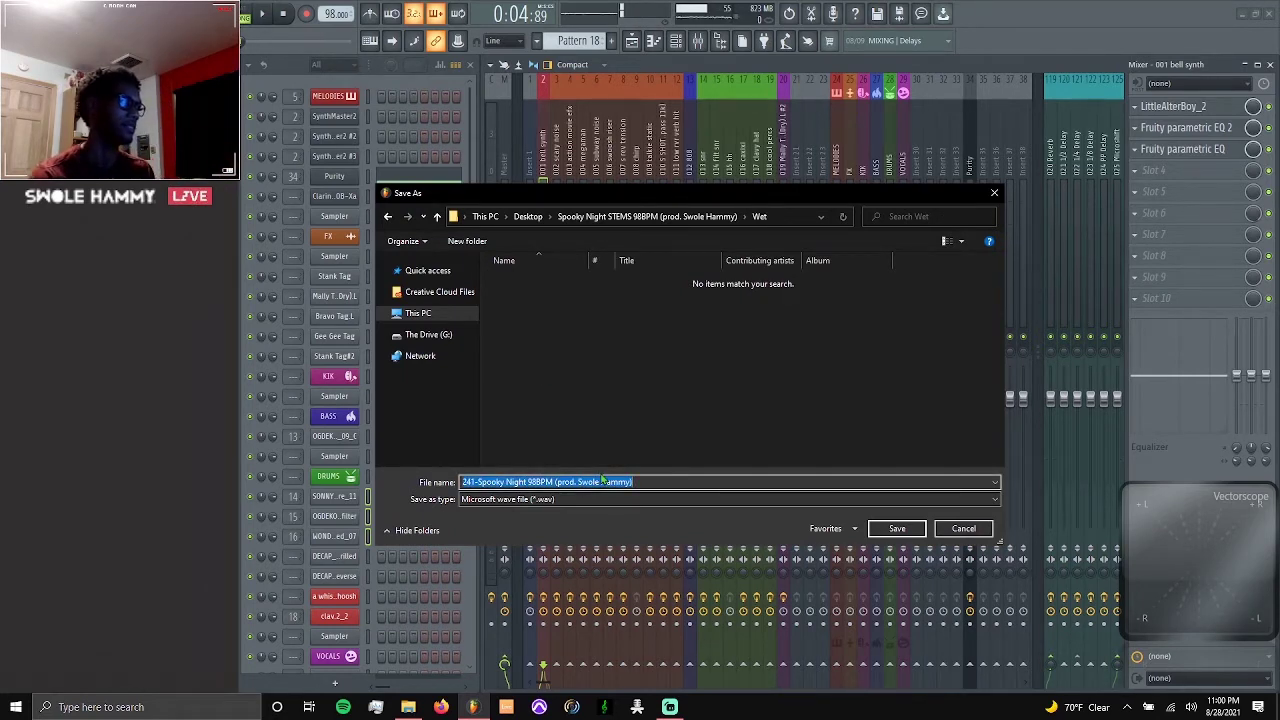
text(s)
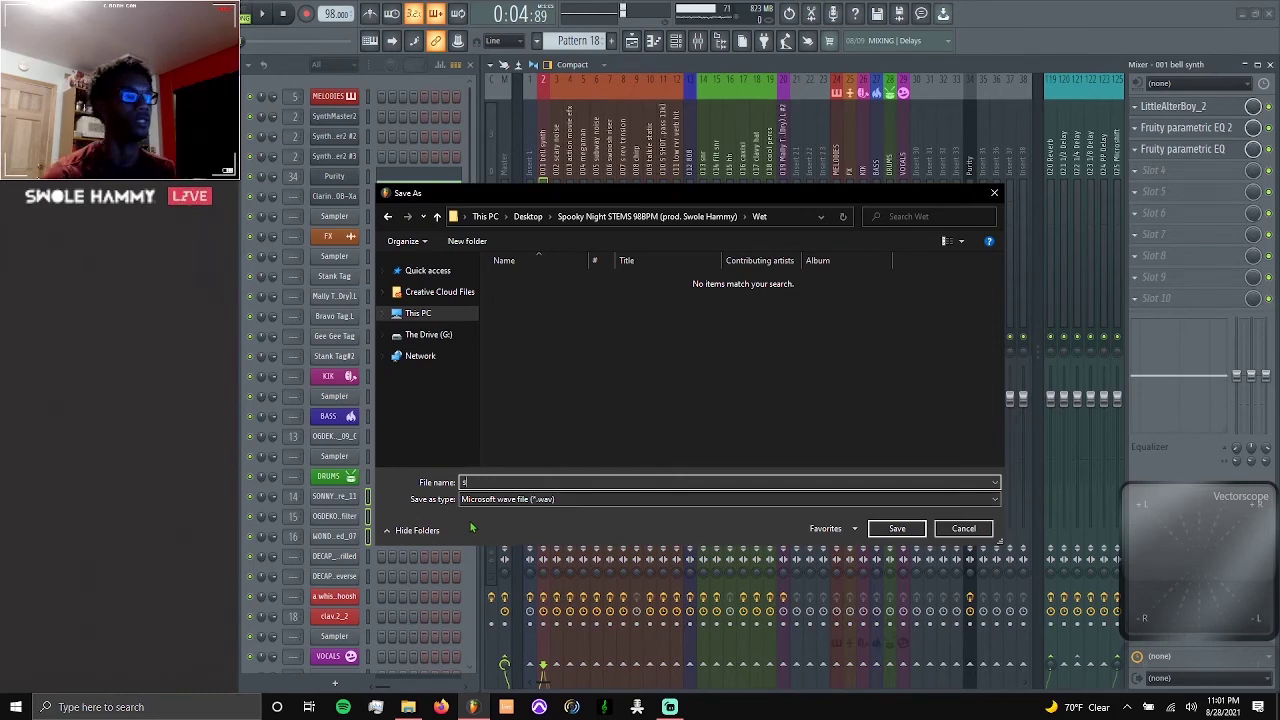
click(897, 529)
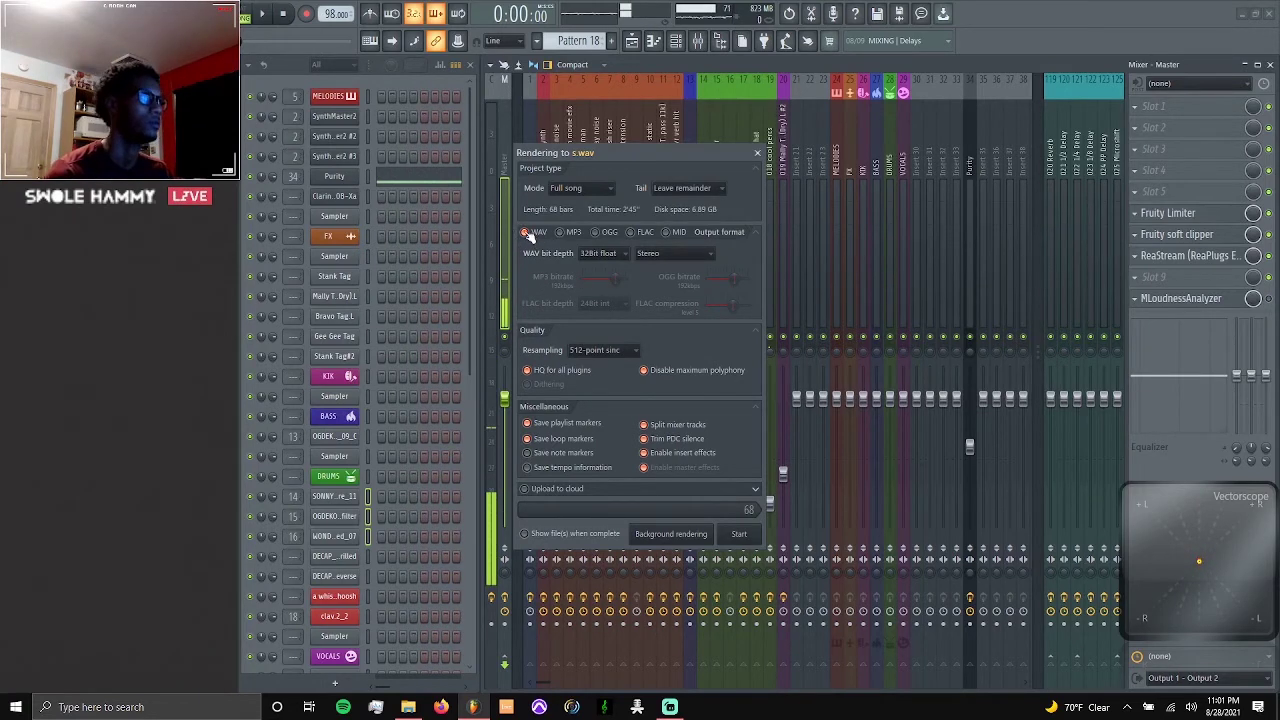
- Review the WAV bit depth and resampling choices, keeping 32Bit float and 512-point sinc
click(592, 253)
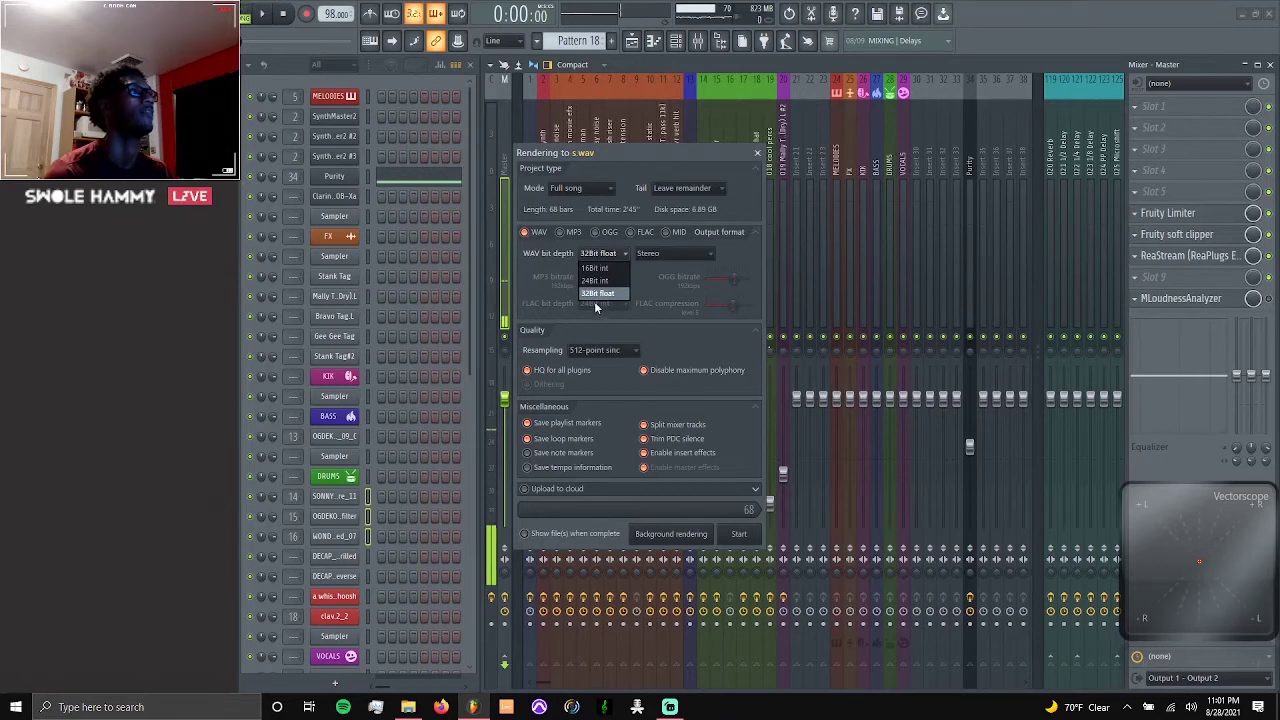
click(545, 283)
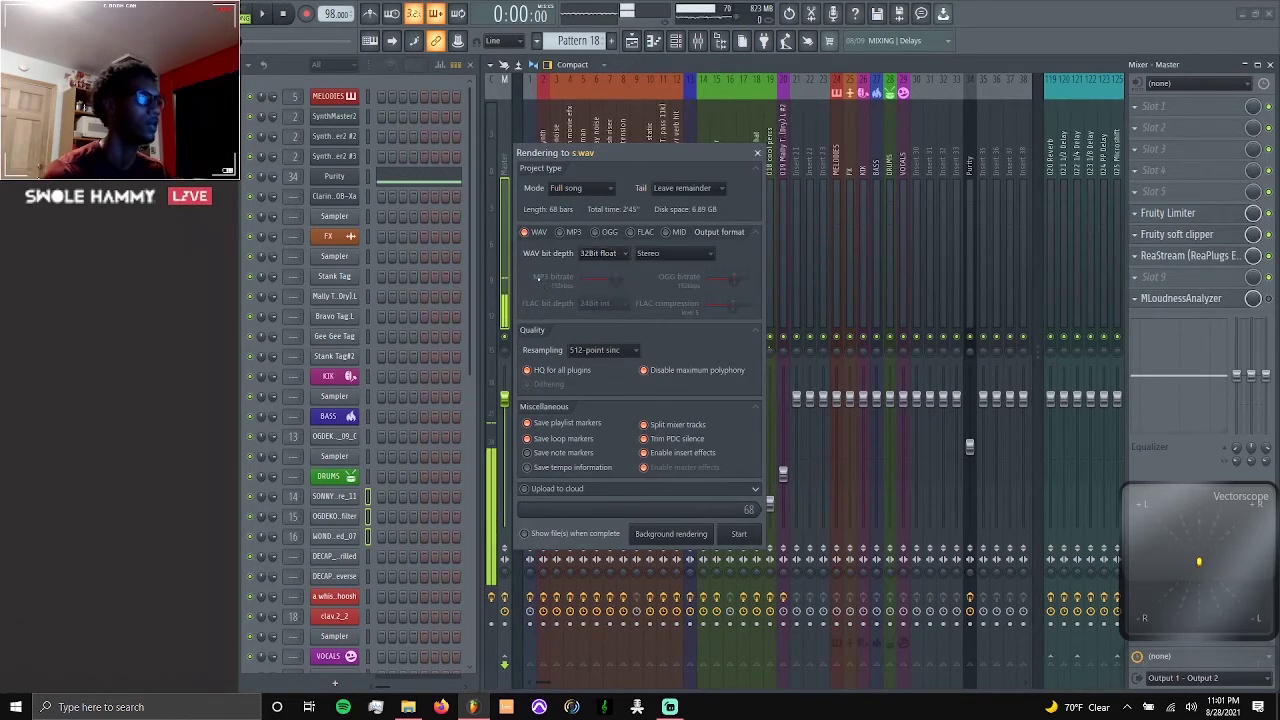
click(620, 351)
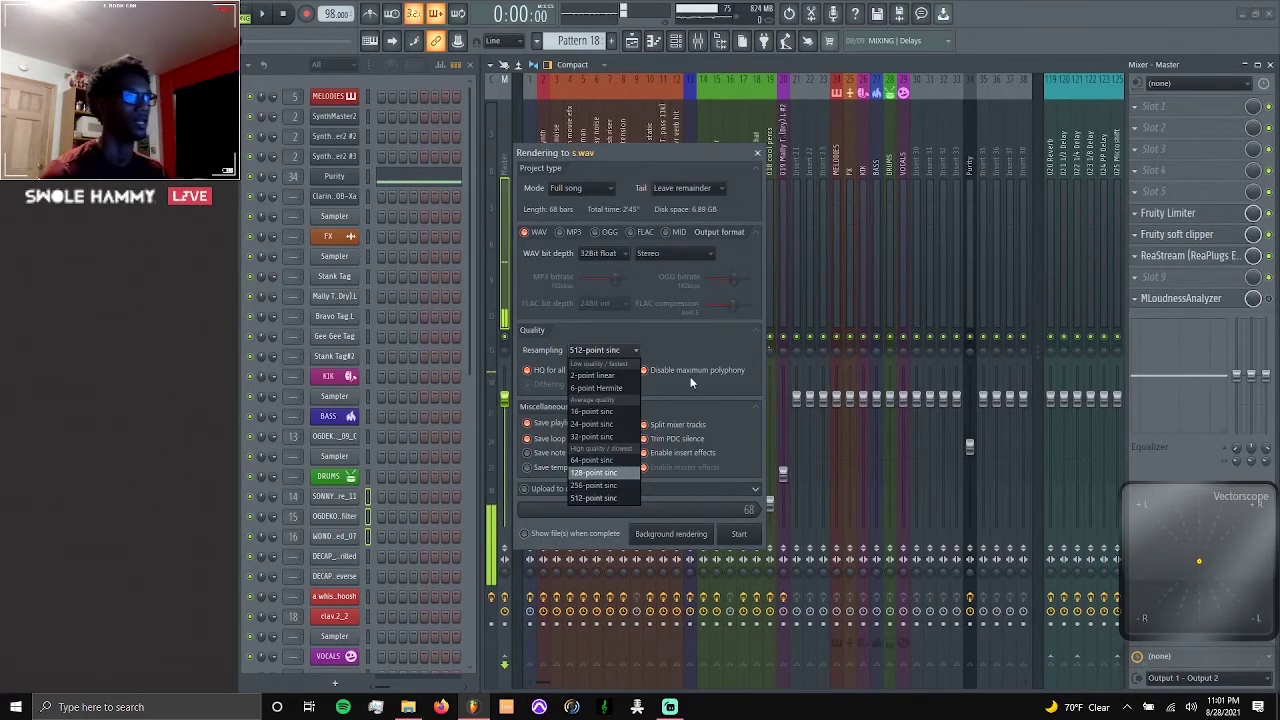
click(672, 343)
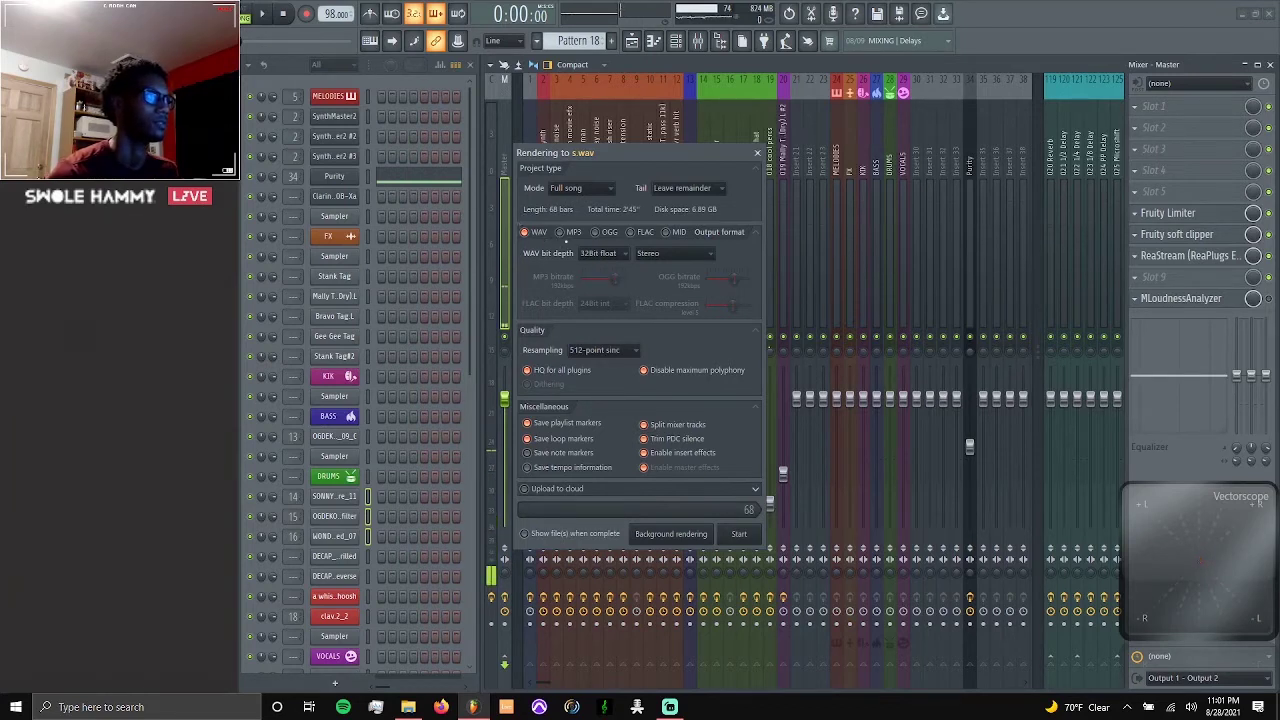
- Render the full song to WAV stems with split mixer tracks and insert effects enabled
click(645, 424)
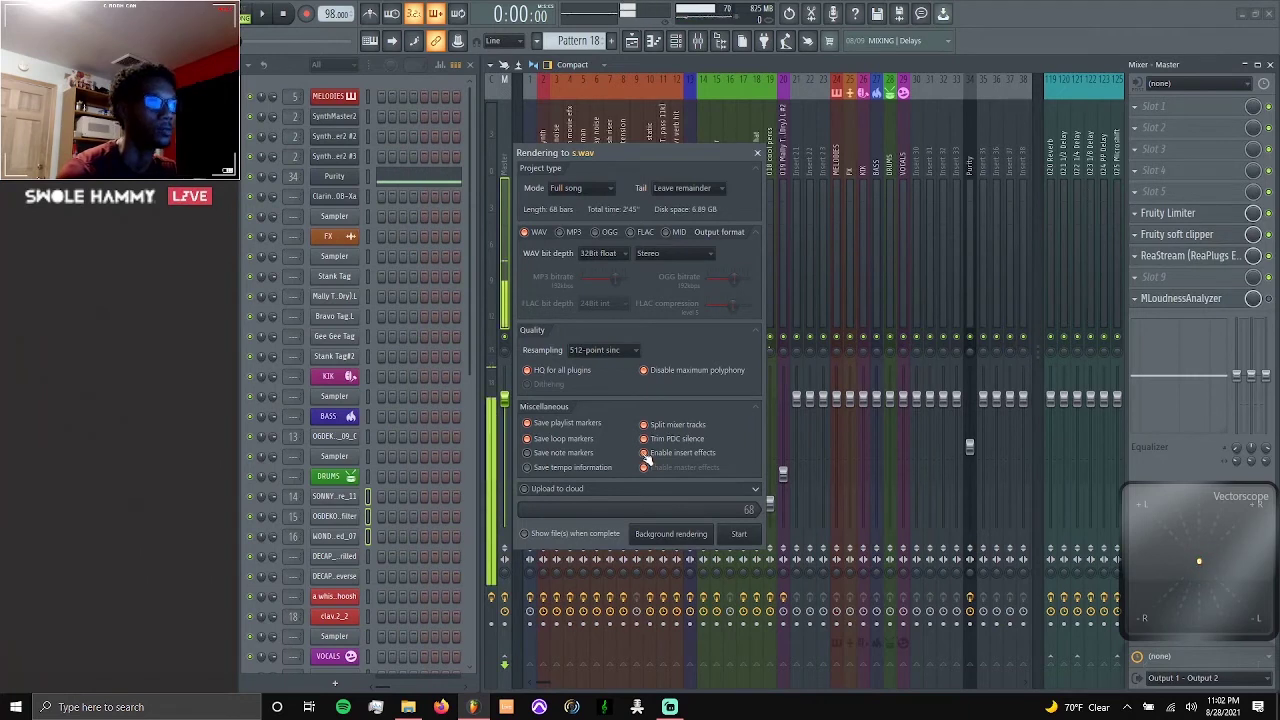
click(645, 455)
click(645, 455)
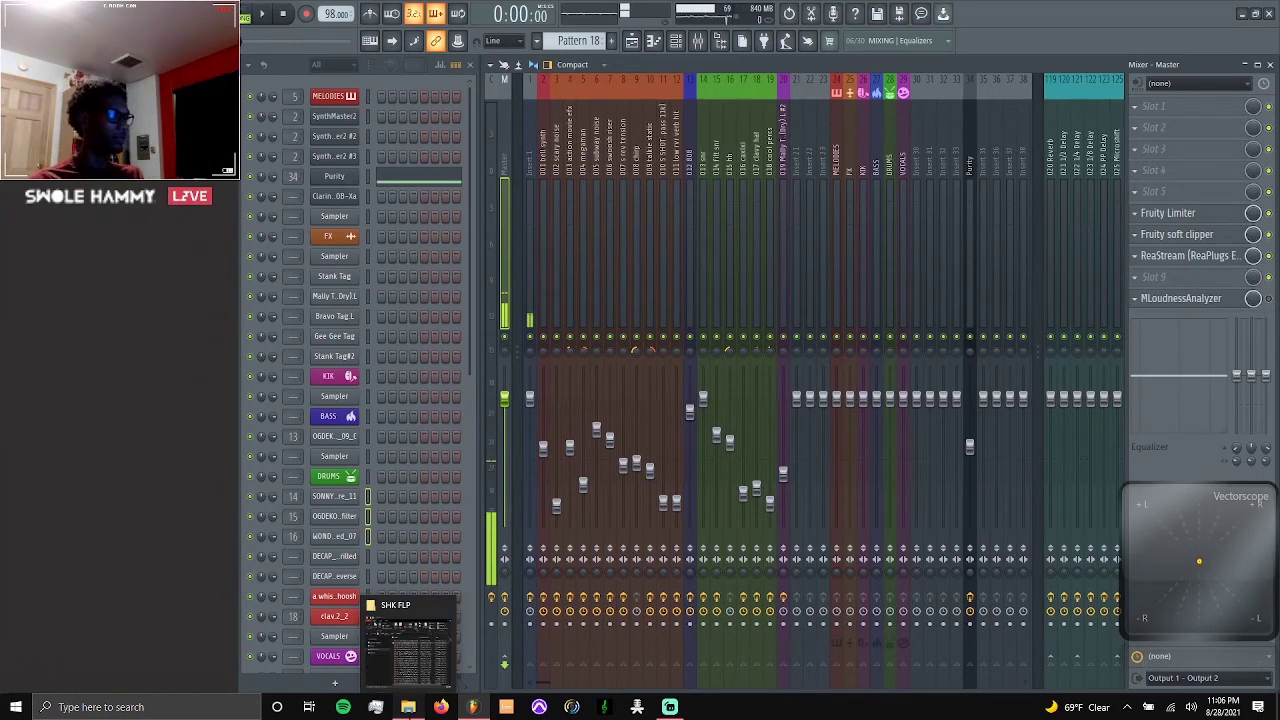
- Switch to File Explorer and open the Wet folder inside the Spooky Night STEMS folder on the Desktop
click(408, 707)
click(475, 340)
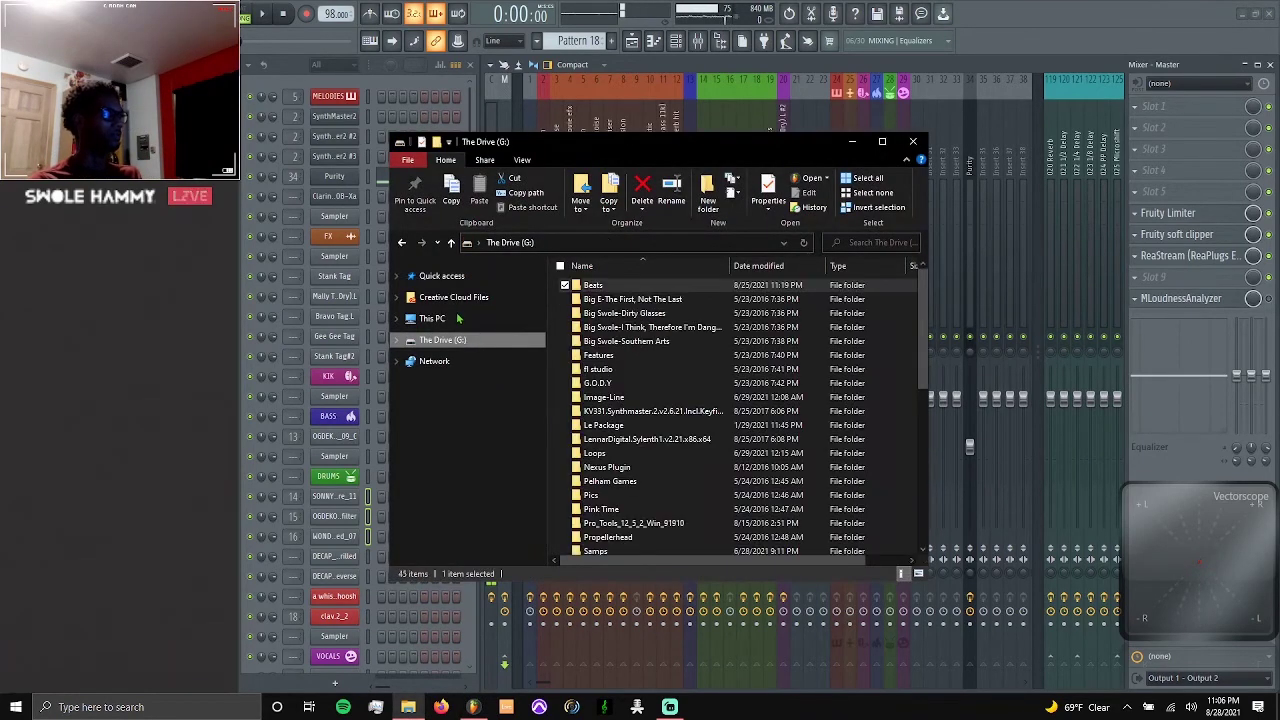
click(487, 322)
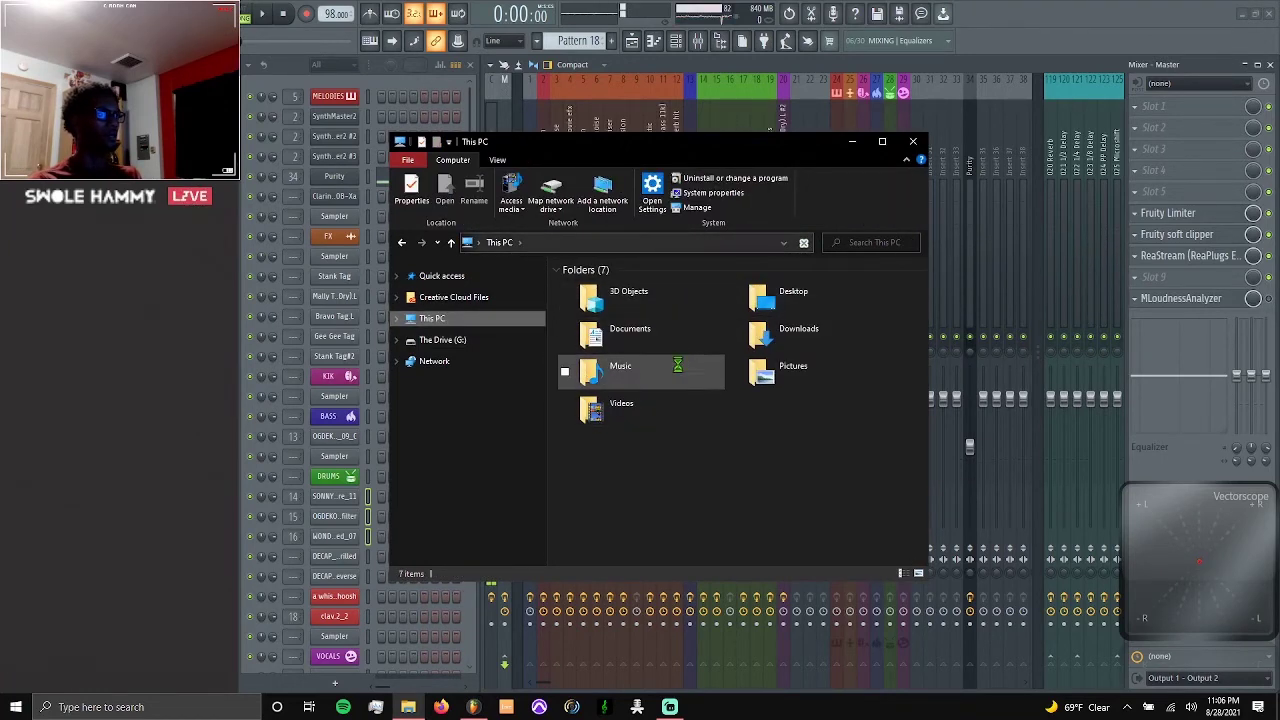
click(757, 306)
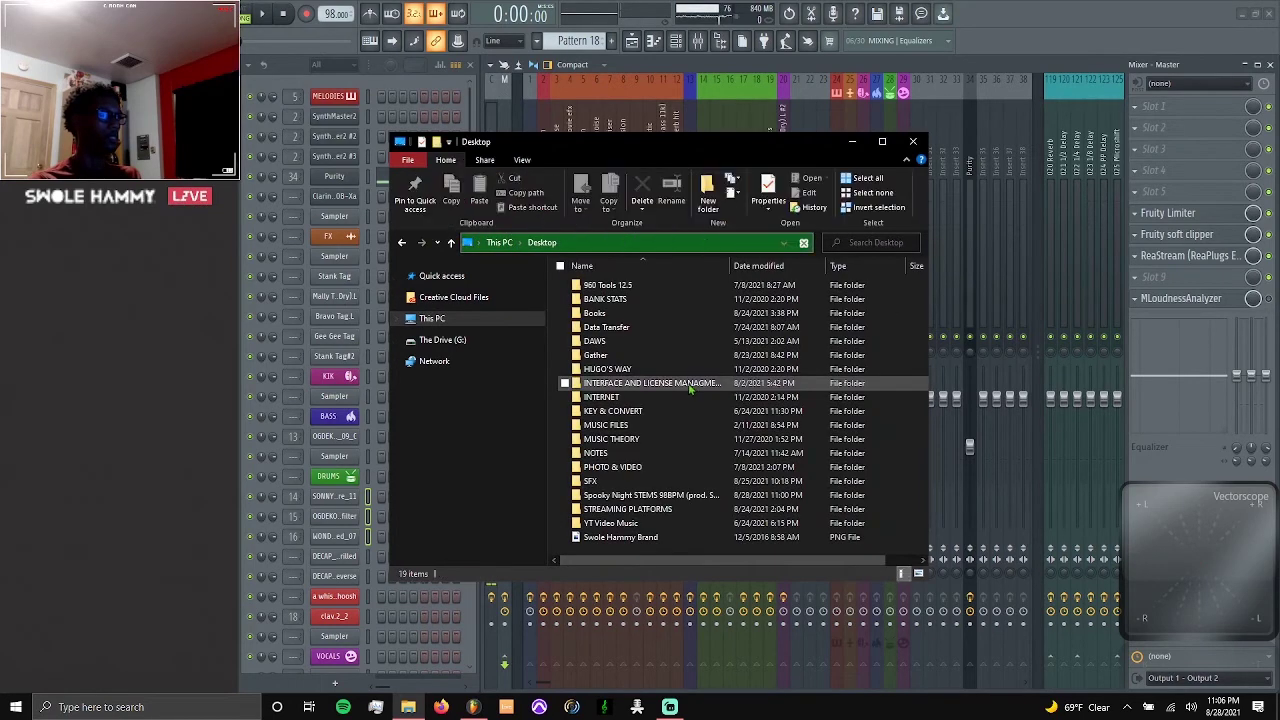
click(622, 496)
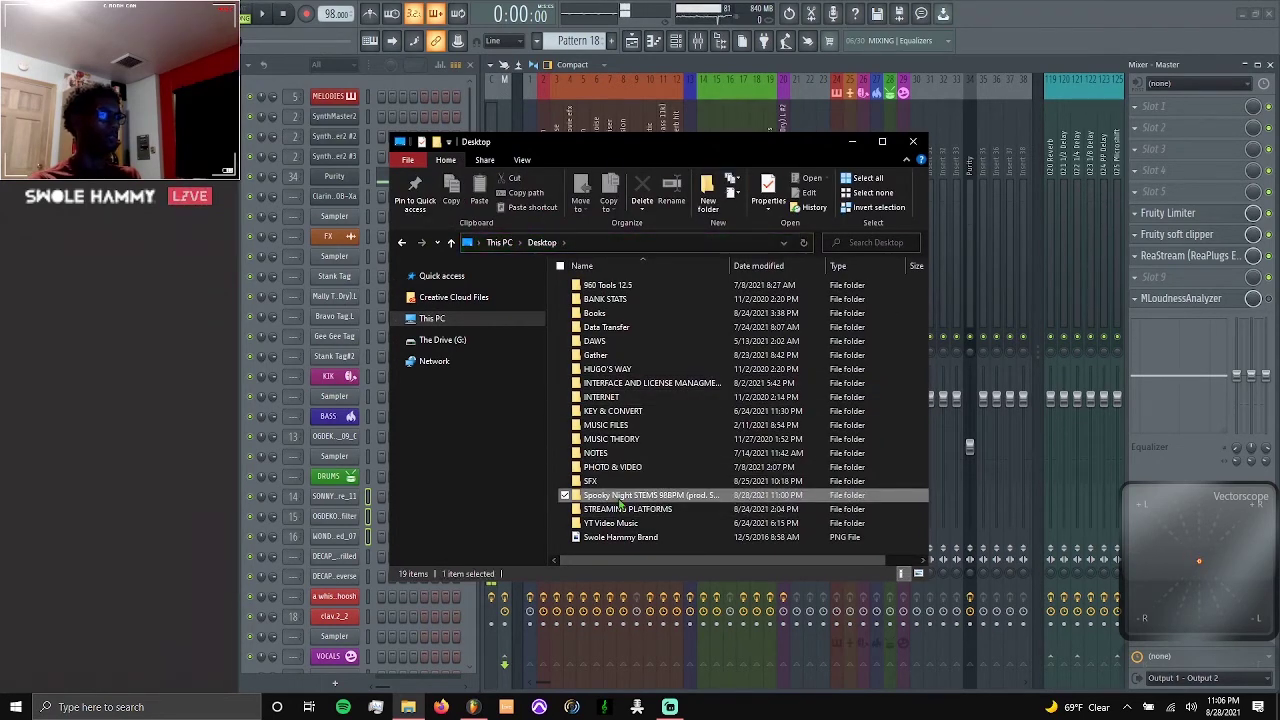
double_click(620, 502)
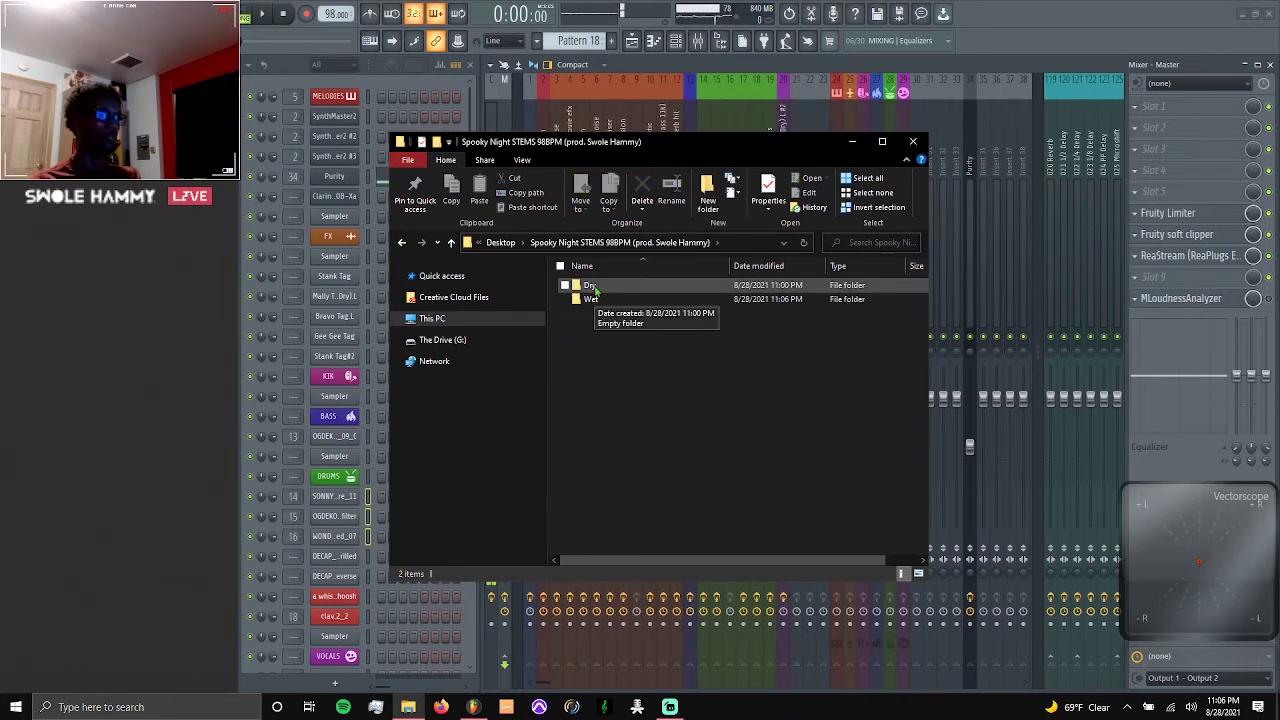
double_click(598, 302)
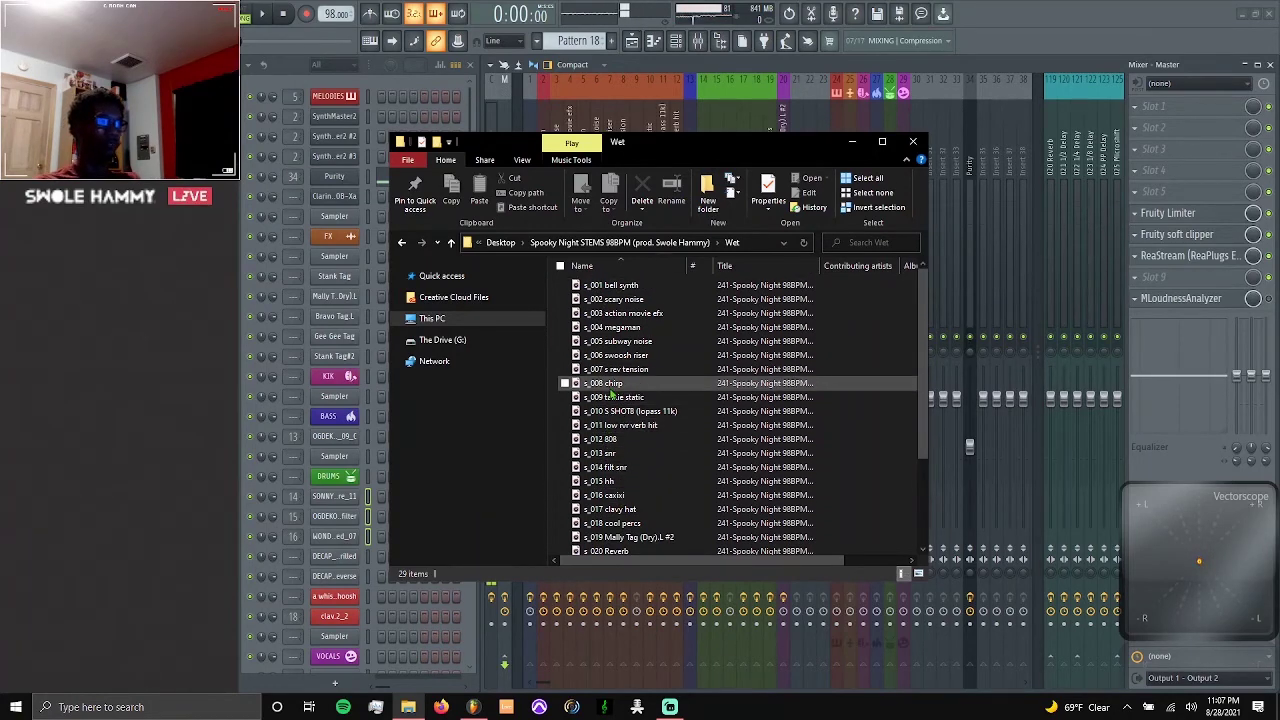
- Delete the unneeded s_Insert 1 and s_Purity stems from the Wet folder
scroll(612, 390, down, 3)
scroll(612, 430, down, 1)
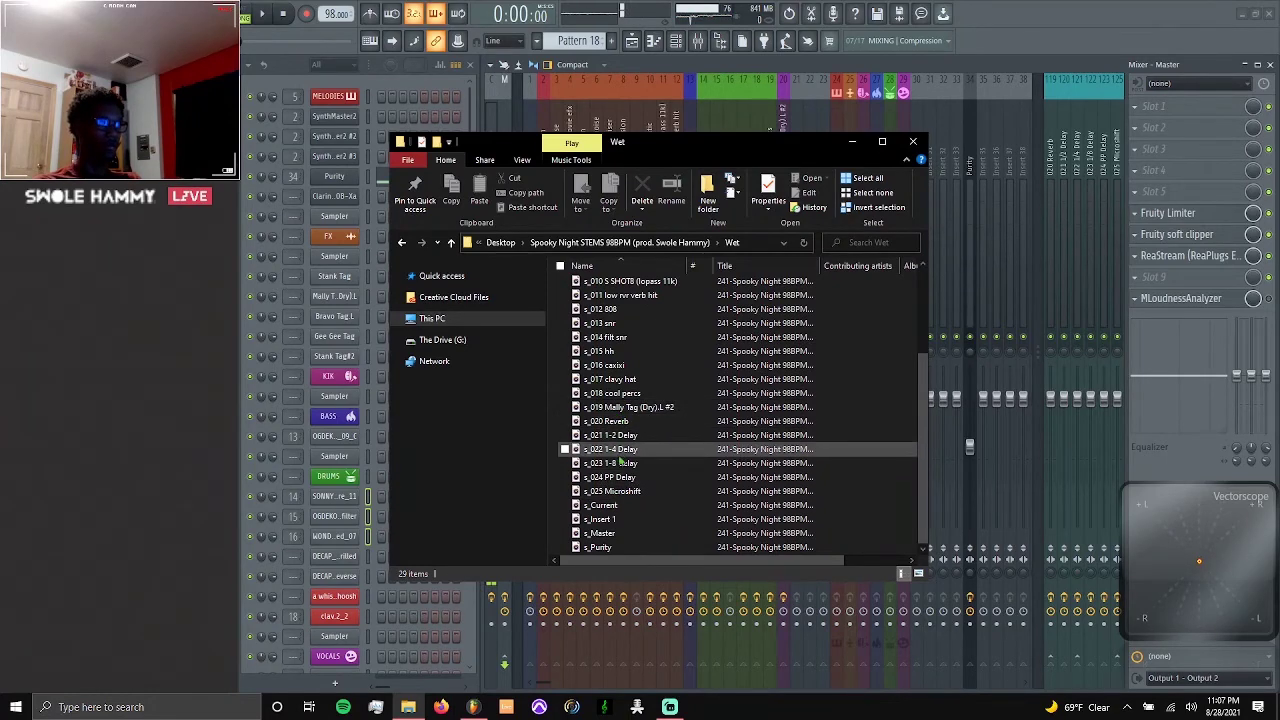
click(572, 521)
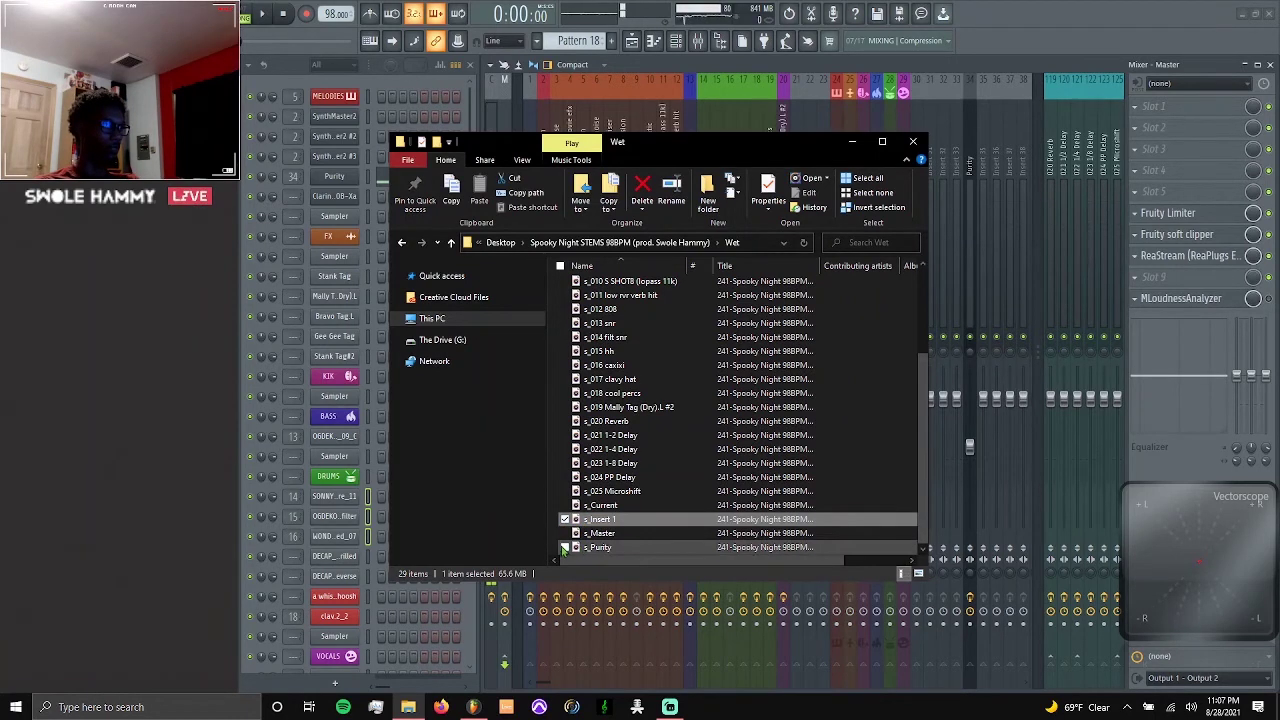
click(566, 547)
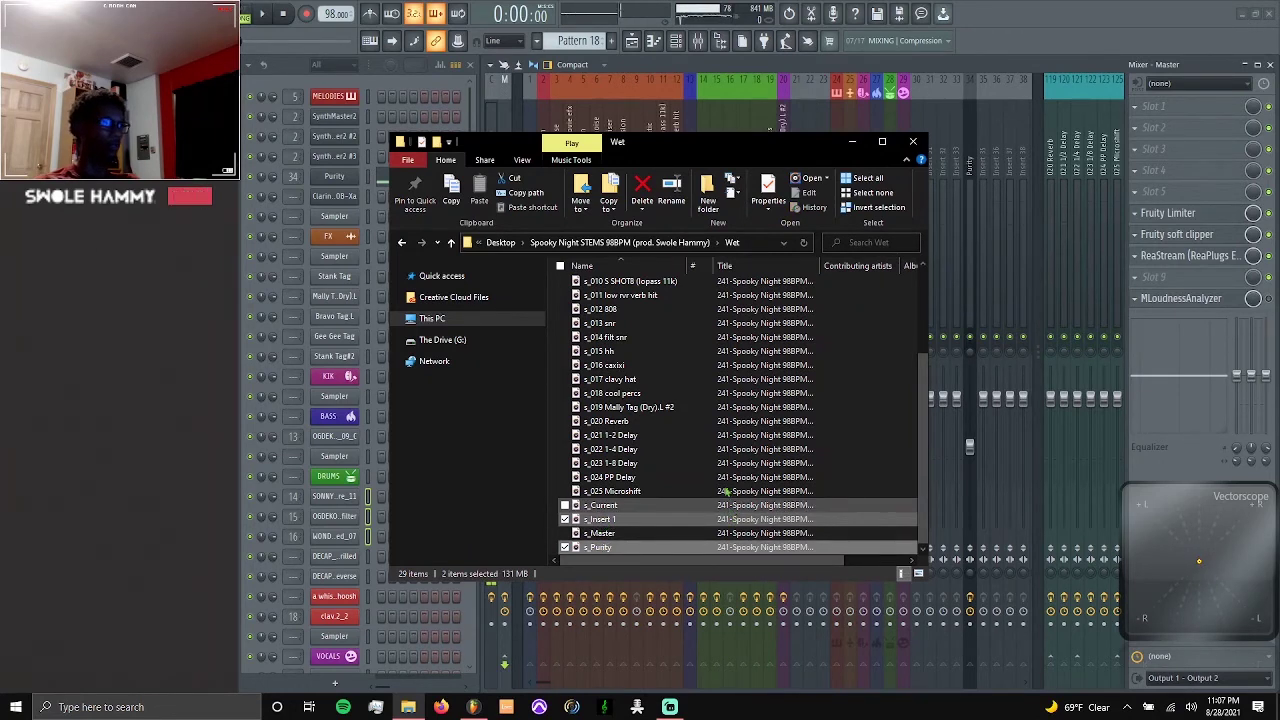
key(Delete)
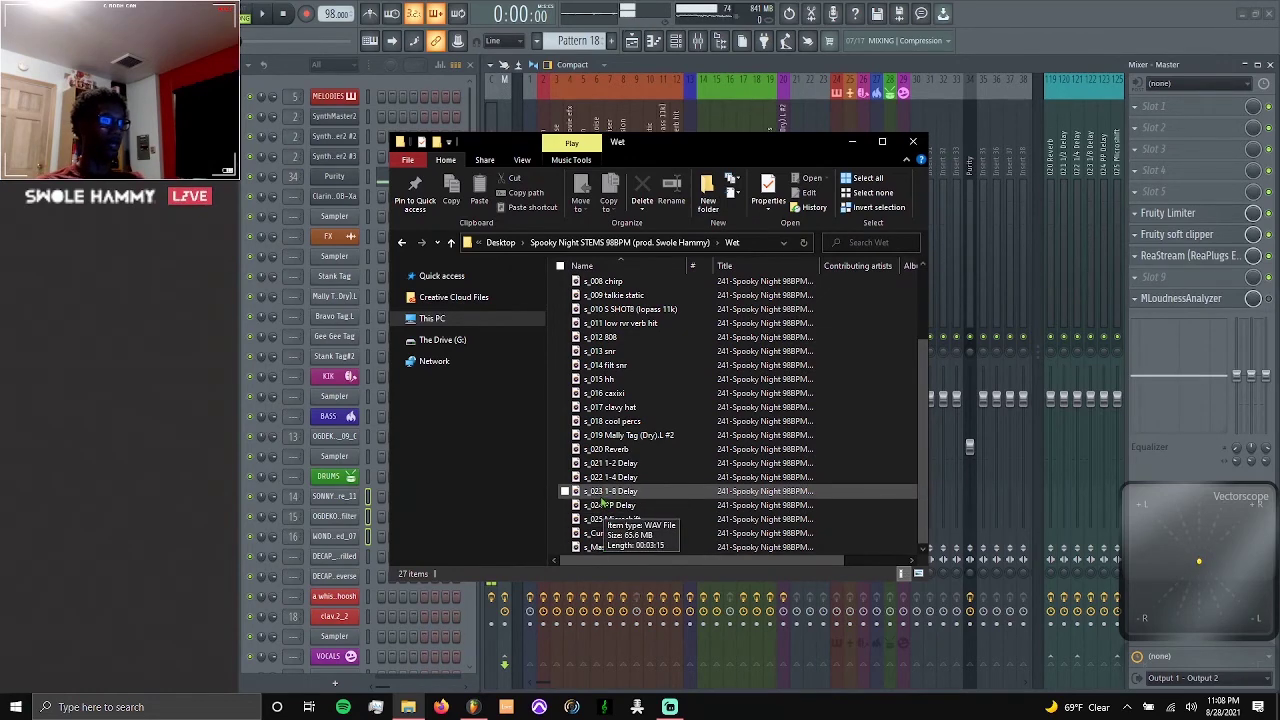
- Look through the remaining rendered stems in the Wet folder, including the reverb and delay sends
scroll(636, 443, up, 3)
scroll(636, 445, down, 3)
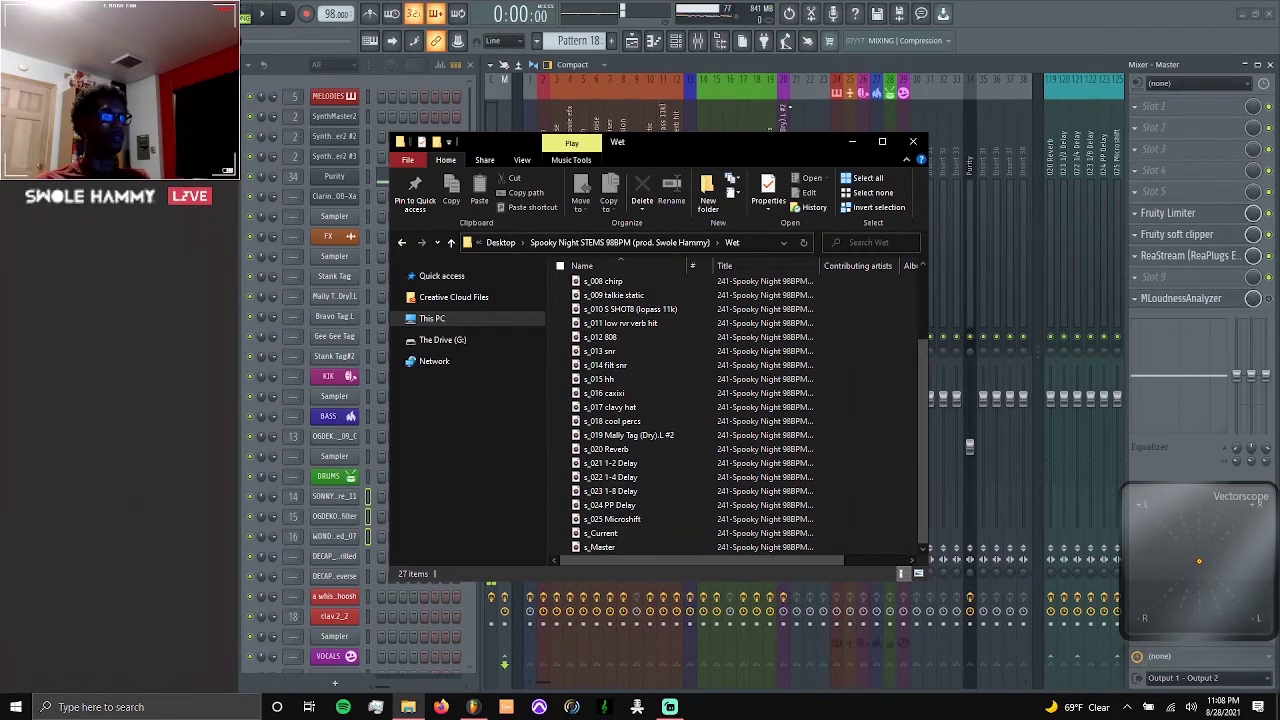
drag(626, 145, 667, 207)
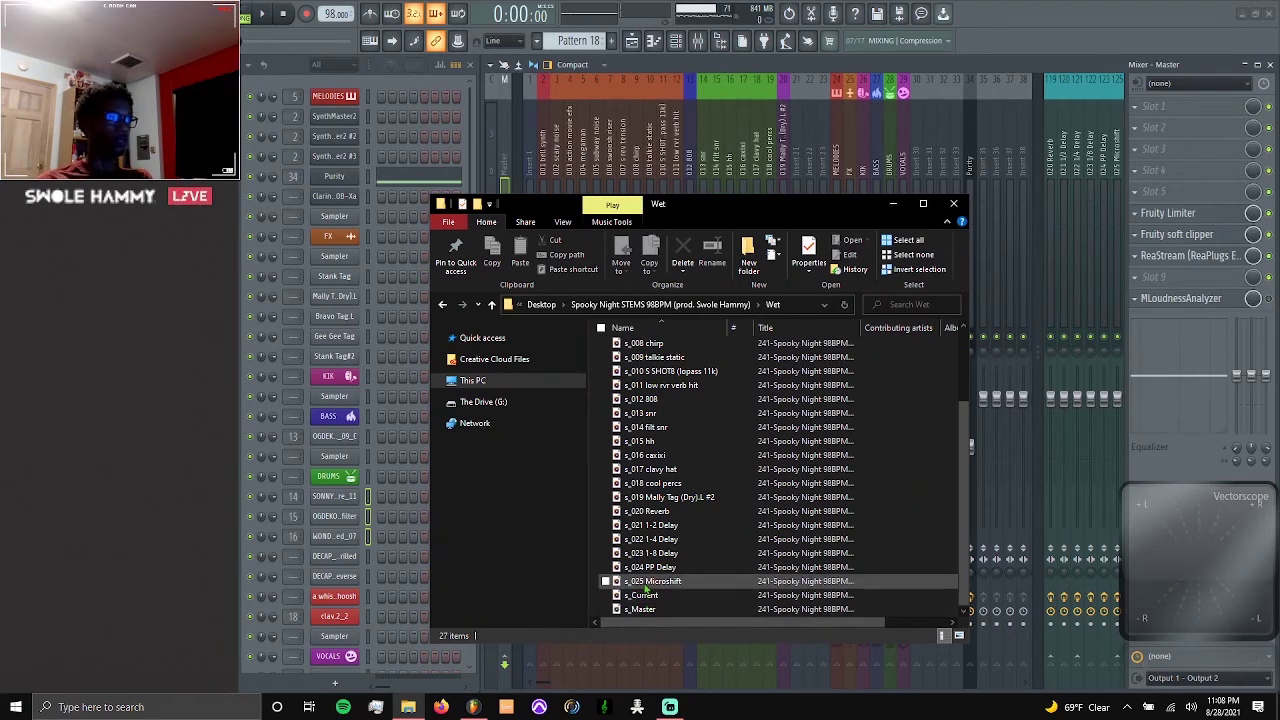
scroll(646, 588, up, 3)
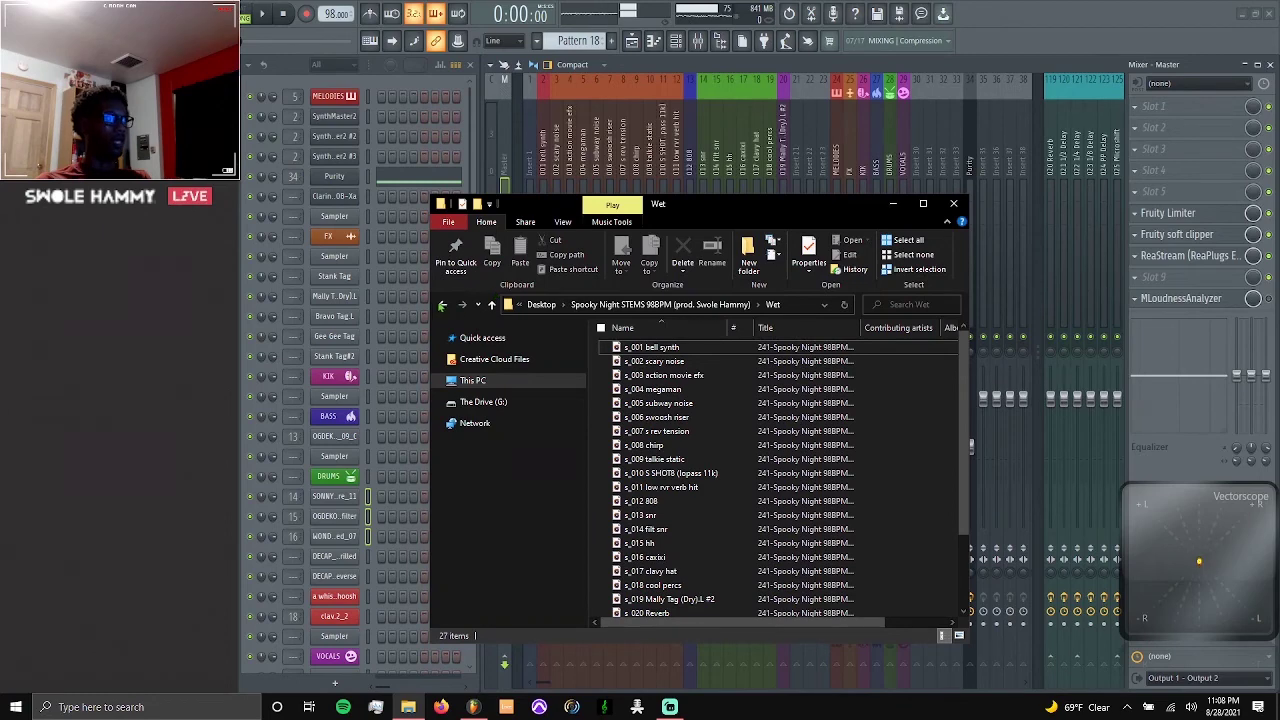
- Return to the Desktop and view the compressed (zipped) folder option for the Spooky Night STEMS folder without applying it
click(442, 305)
click(442, 305)
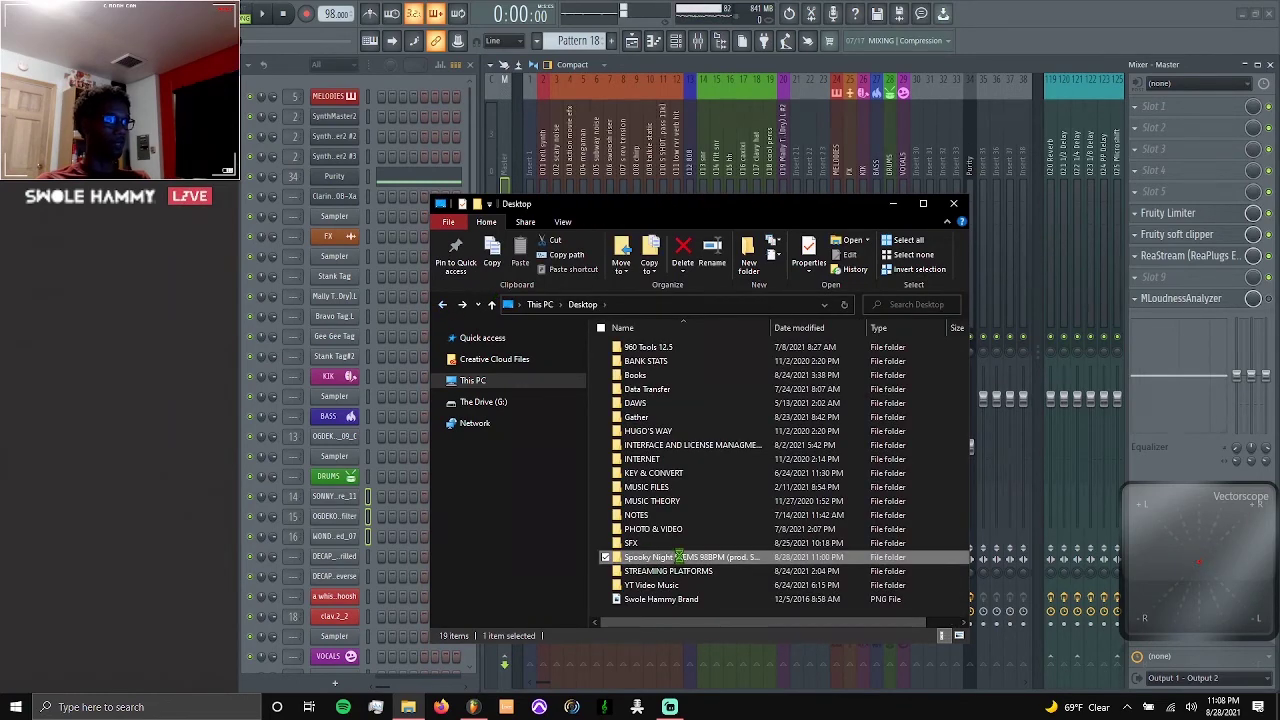
right_click(681, 557)
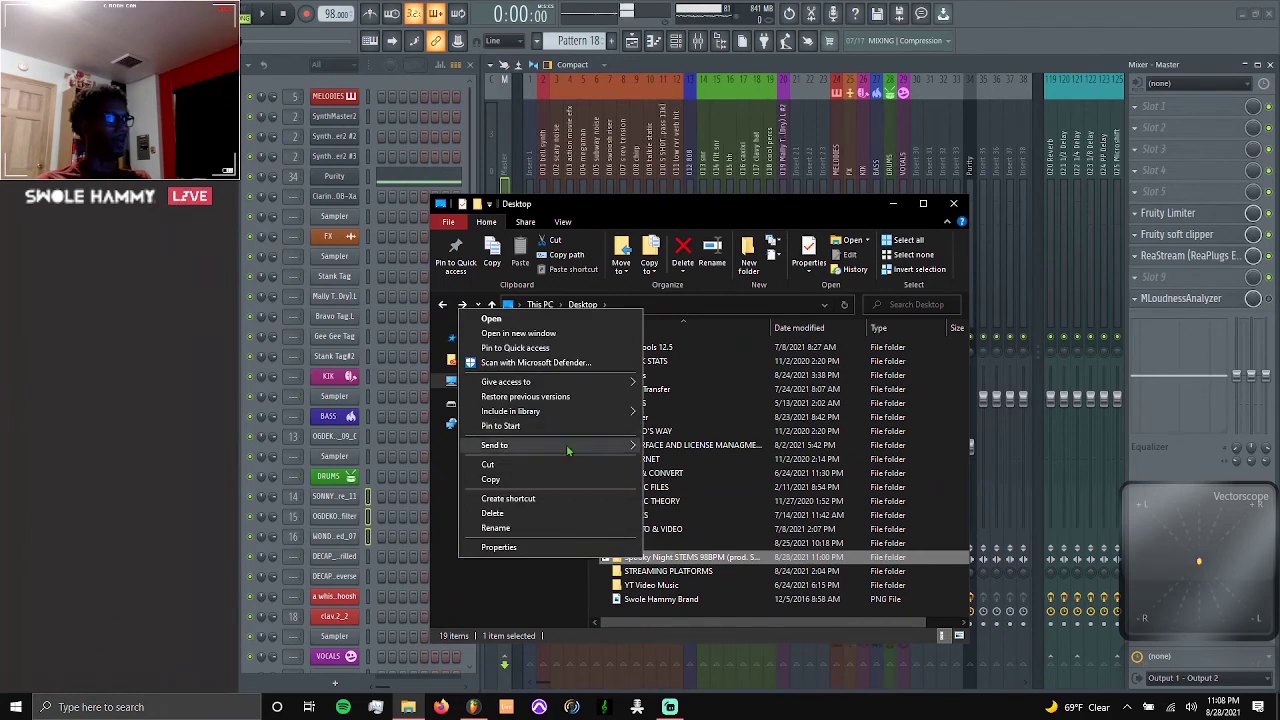
mouse_move(586, 449)
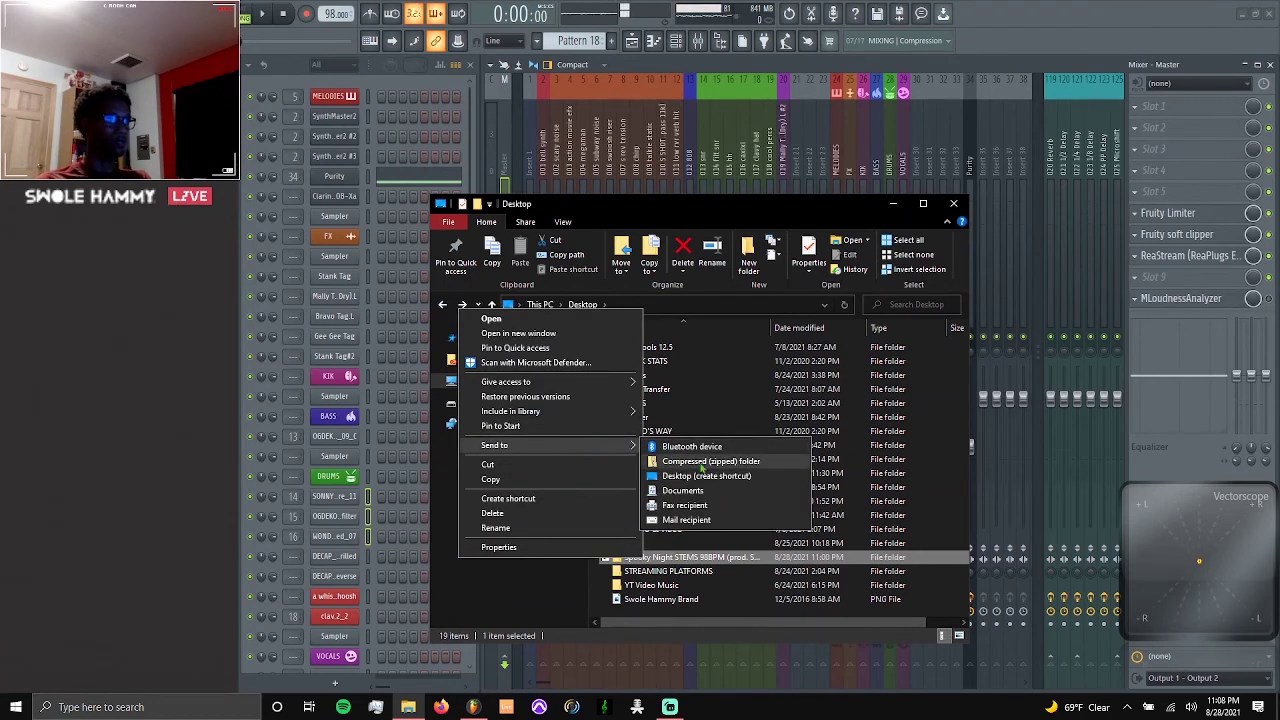
click(762, 217)
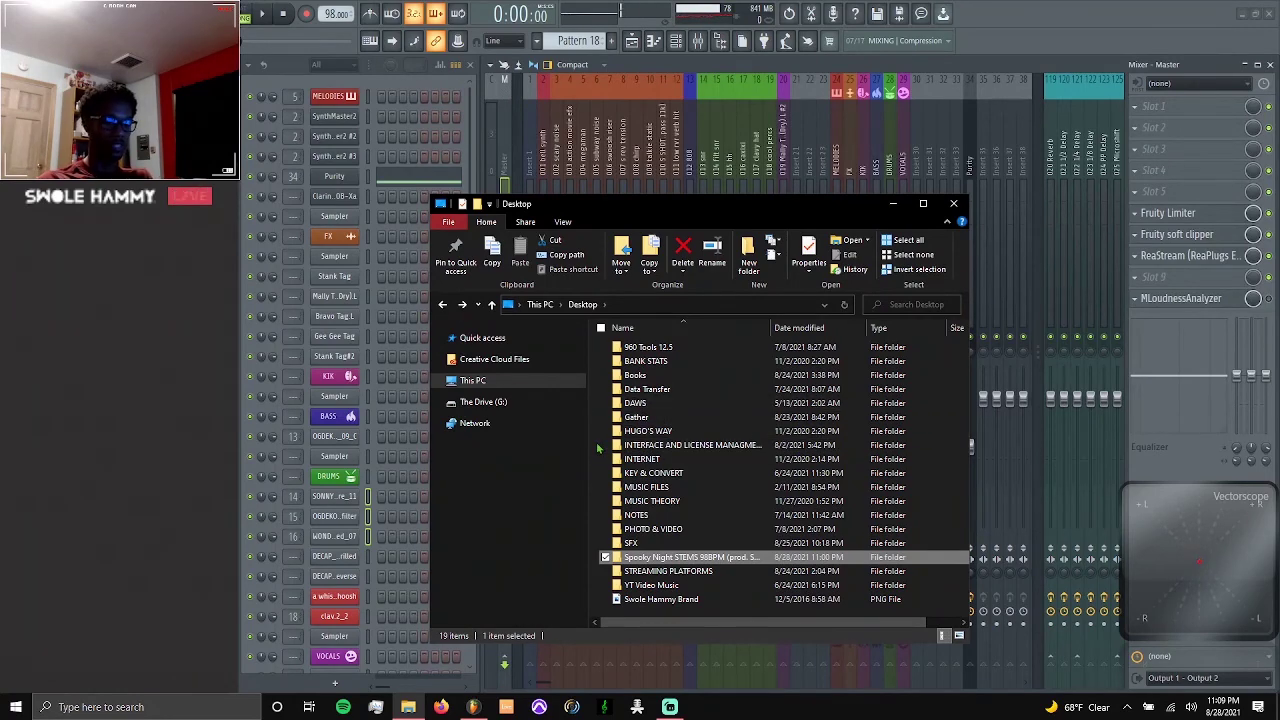
click(672, 707)
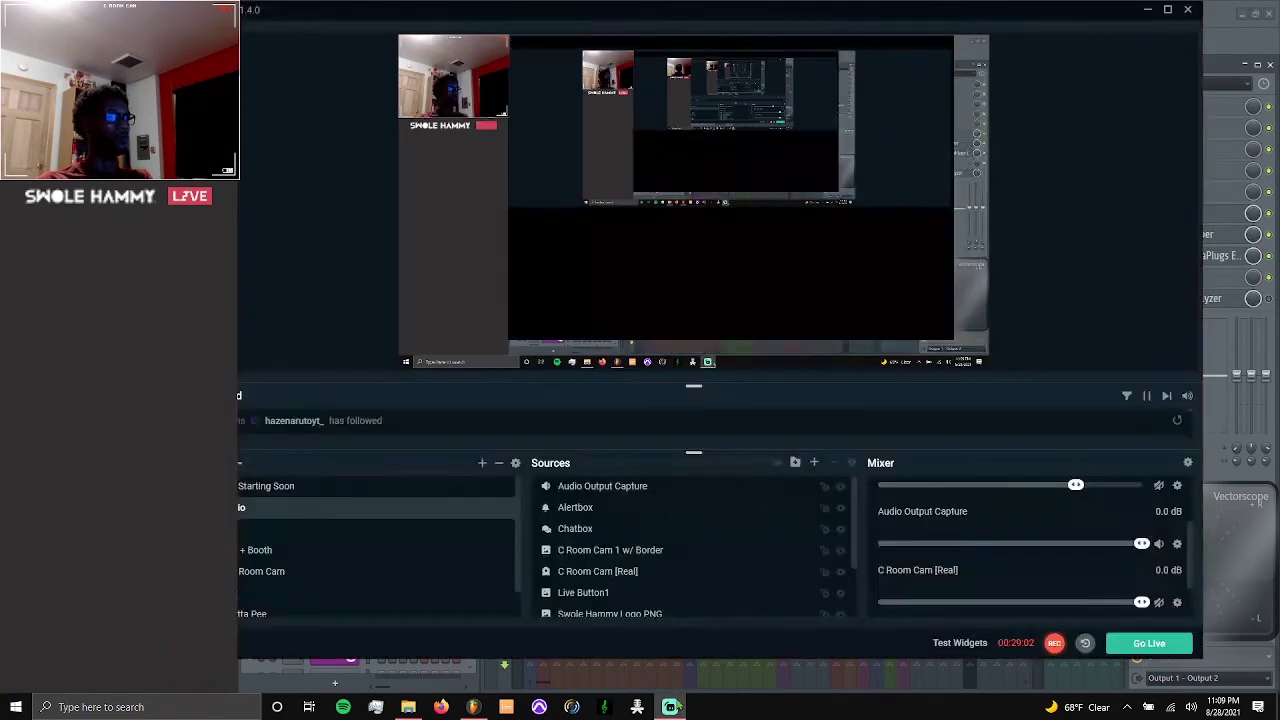